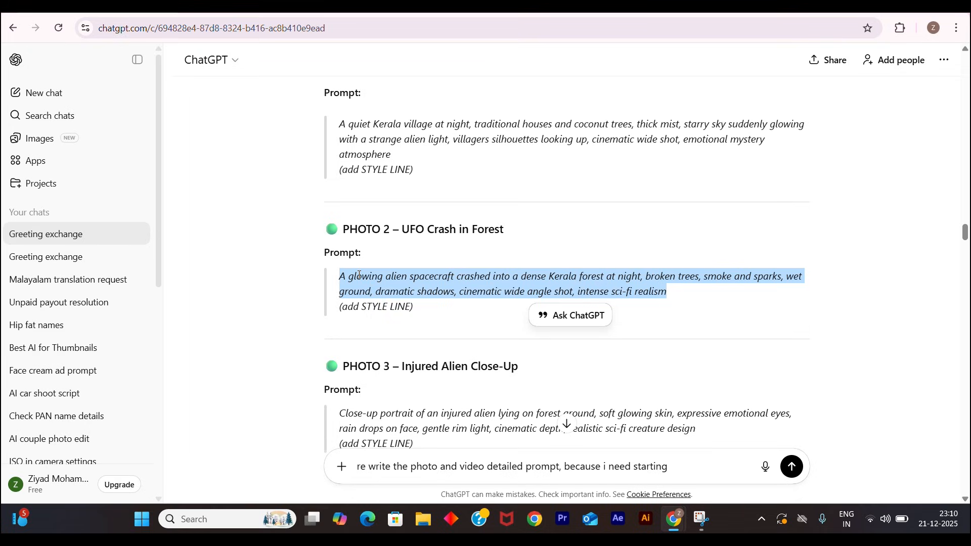
# Switch to Higgsfield Cinema Studio and replace the image prompt with the Photo 2 prompt about a glowing alien spacecraft crashed in a Kerala forest
pyautogui.hotkey('alt', 'Tab')
pyautogui.hotkey('alt', 'Tab')
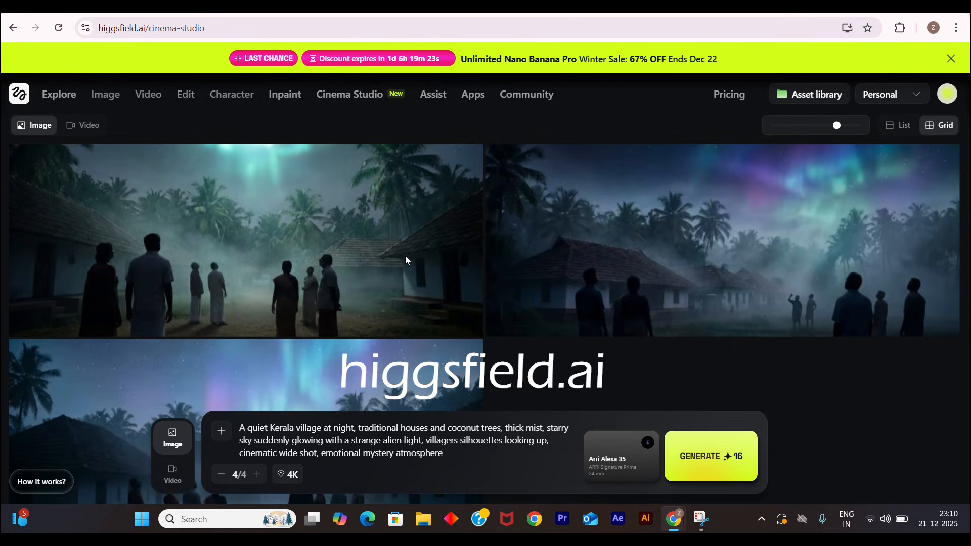
pyautogui.scroll(-1, 475, 469)
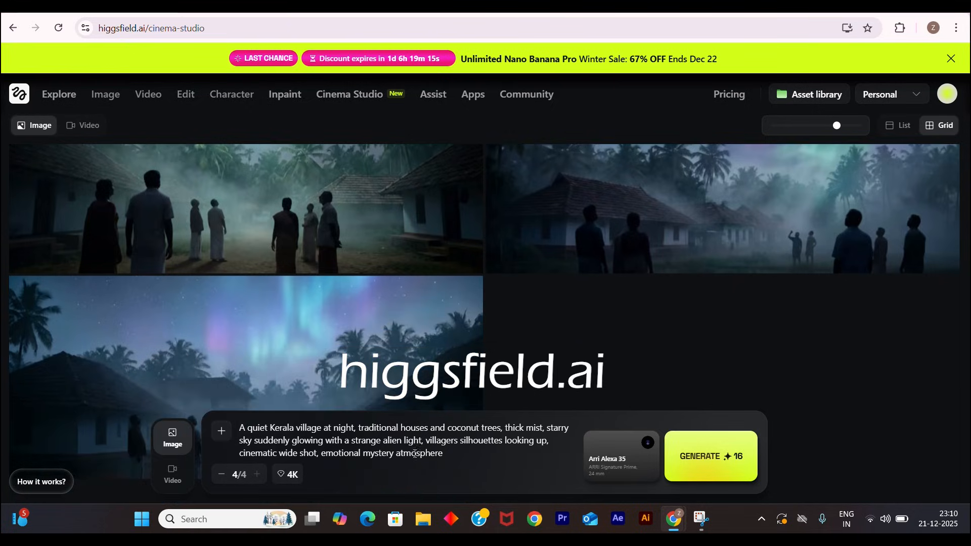
pyautogui.click(453, 459)
pyautogui.press('BackSpace')
pyautogui.hotkey('ctrl', 'a')
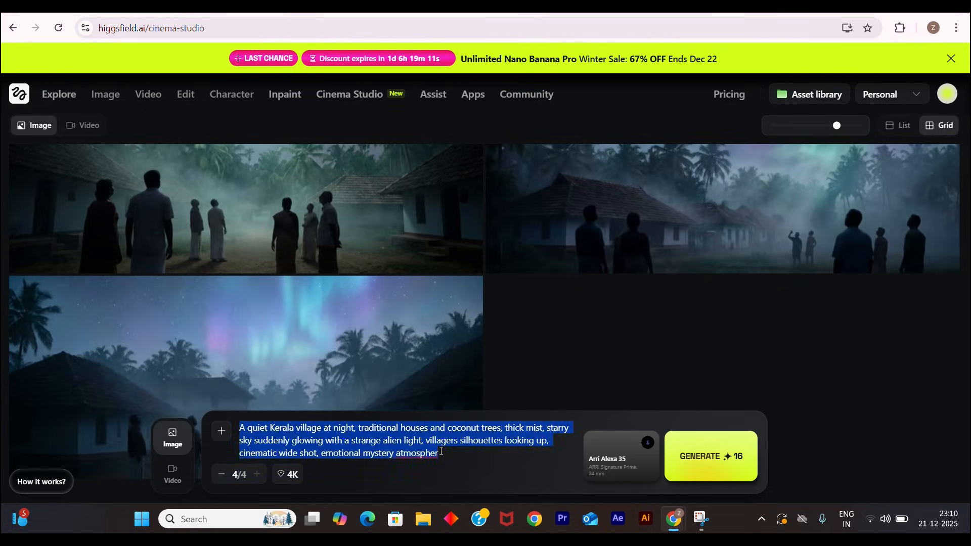
pyautogui.press('BackSpace')
pyautogui.write('A glowing alien spacecraft crashed into a dense Kerala forest at night, broken trees, smoke and sparks, wet ground, dramatic shadows, cinematic wide angle shot, intense sci-fi realism')
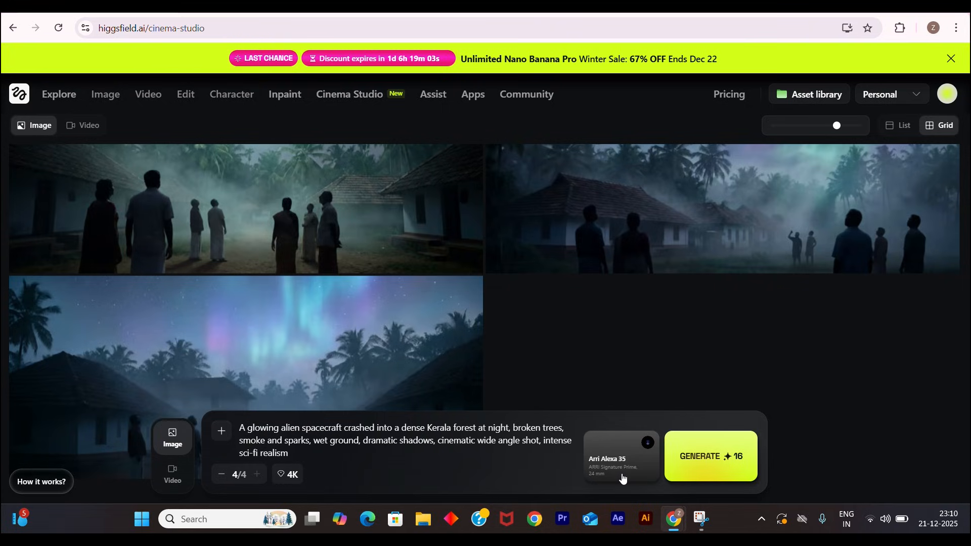
# Check the camera, lens and focal length settings and generate the four crashed spacecraft images
pyautogui.click(622, 476)
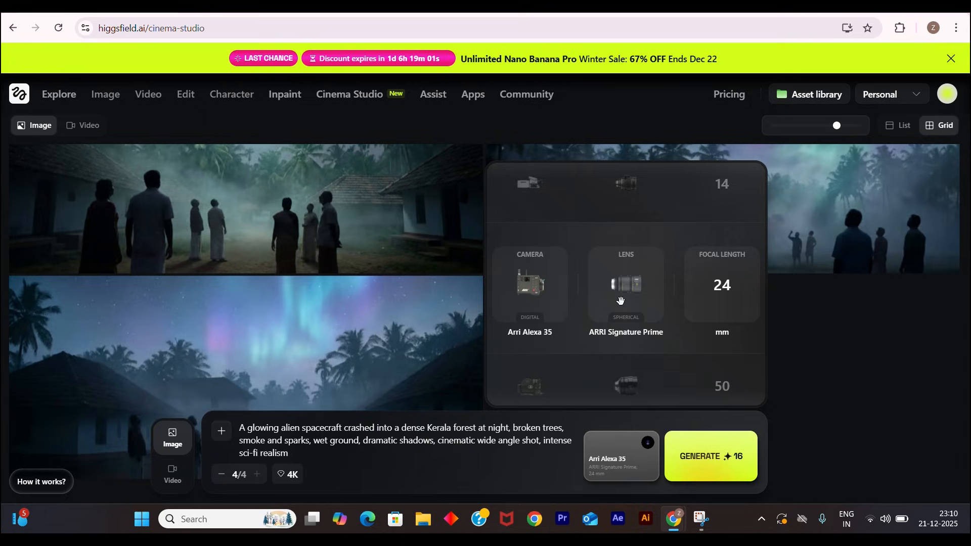
pyautogui.click(811, 330)
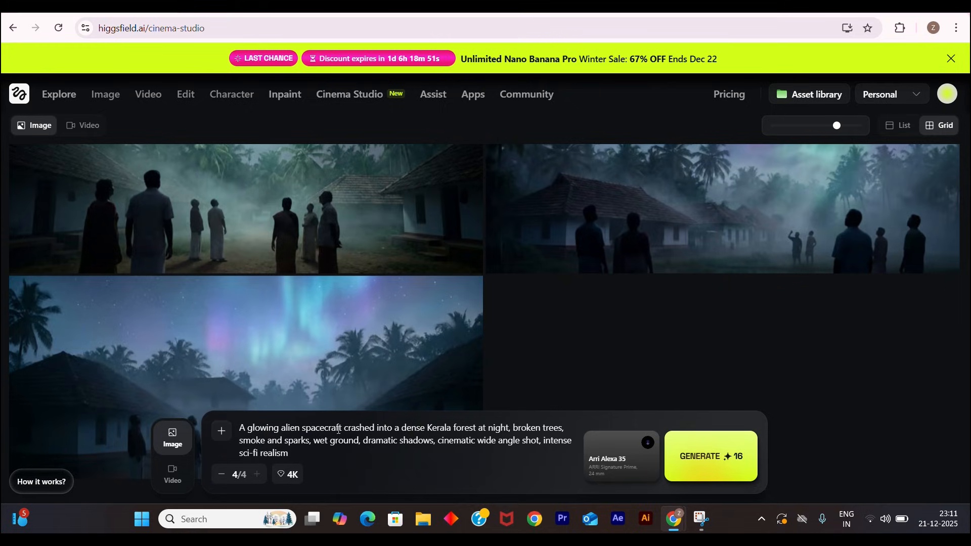
pyautogui.click(703, 460)
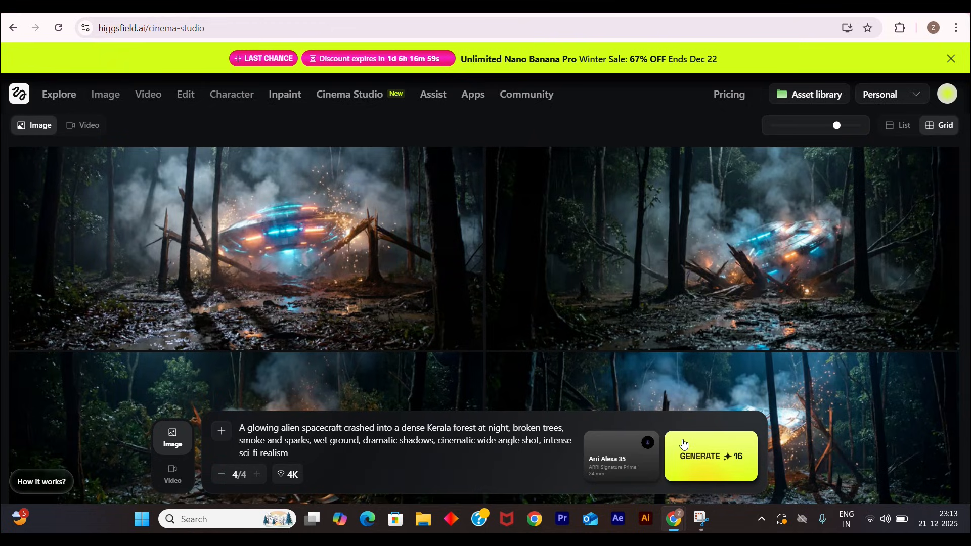
# Review the generated spacecraft and village images and clear the spacecraft text from the image prompt
pyautogui.scroll(-8, 279, 296)
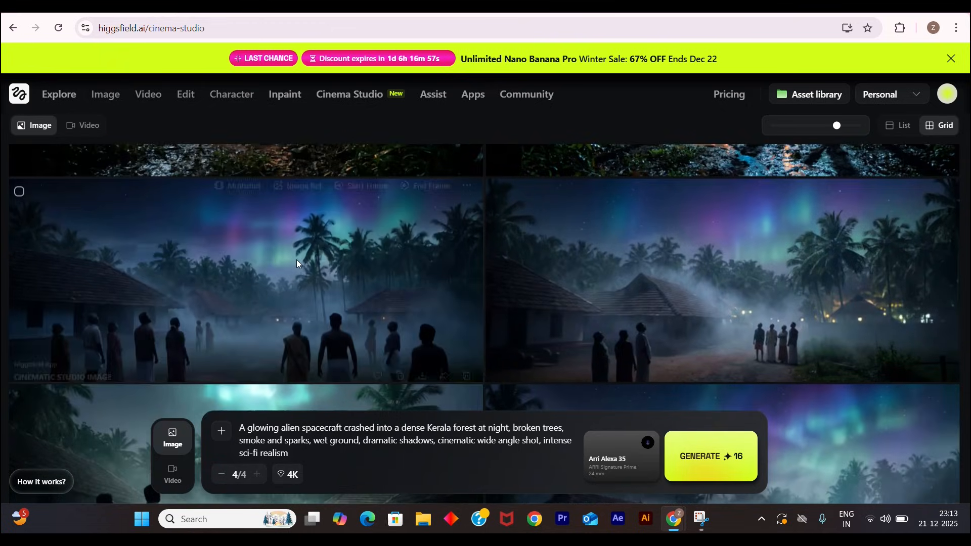
pyautogui.scroll(4, 297, 260)
pyautogui.scroll(4, 648, 267)
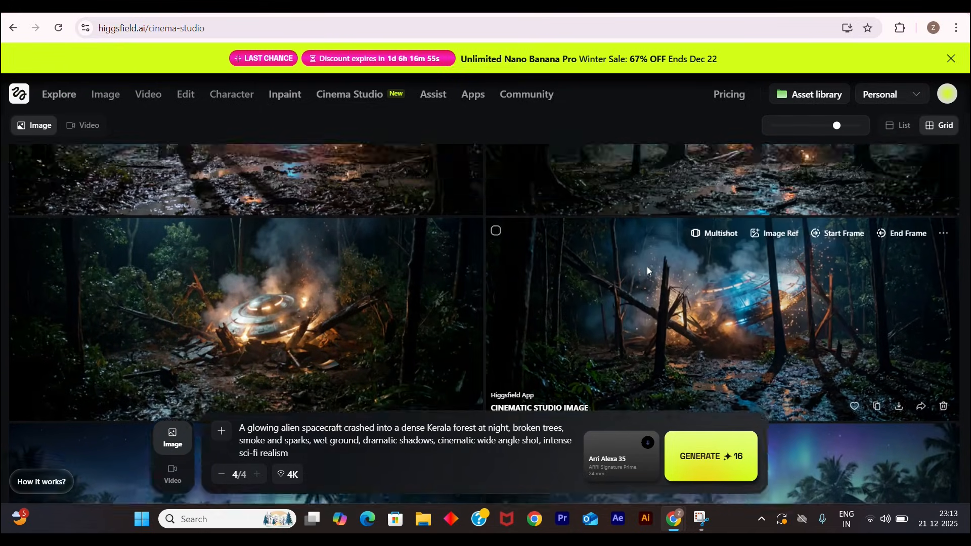
pyautogui.tripleClick(318, 449)
pyautogui.press('BackSpace')
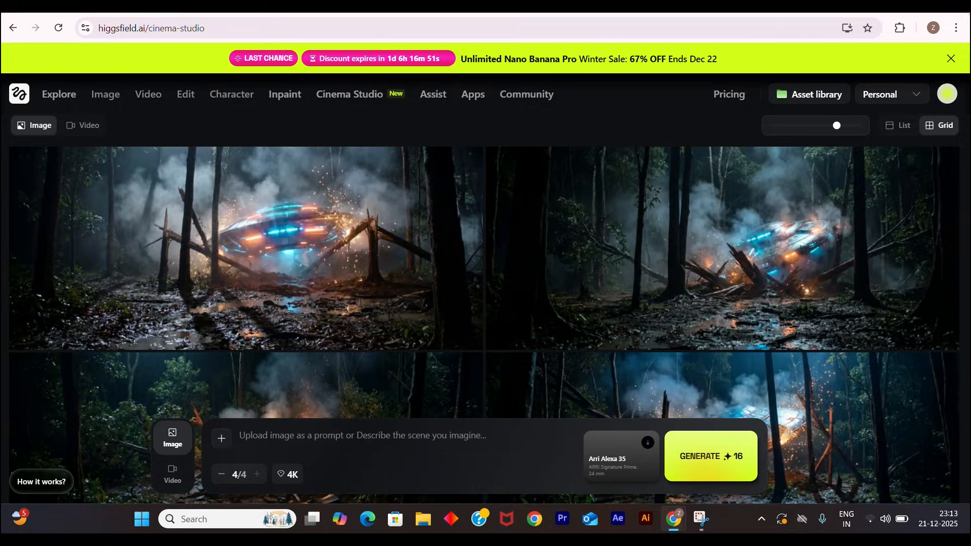
# Switch to the ChatGPT conversation and copy the PHOTO 3 – Injured Alien Close-Up prompt without its style line note
pyautogui.click(464, 7)
pyautogui.scroll(-2, 434, 295)
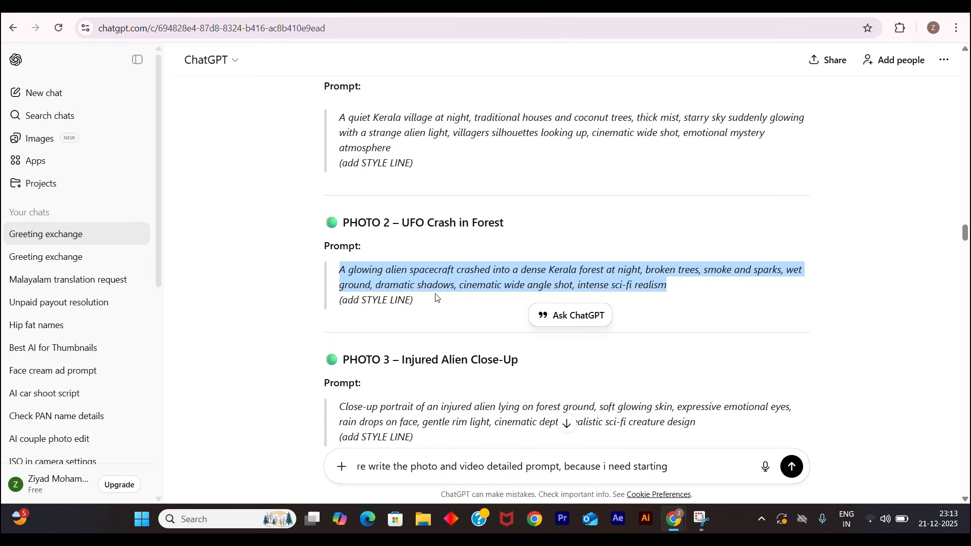
pyautogui.moveTo(337, 287); pyautogui.dragTo(699, 302)
pyautogui.hotkey('ctrl', 'c')
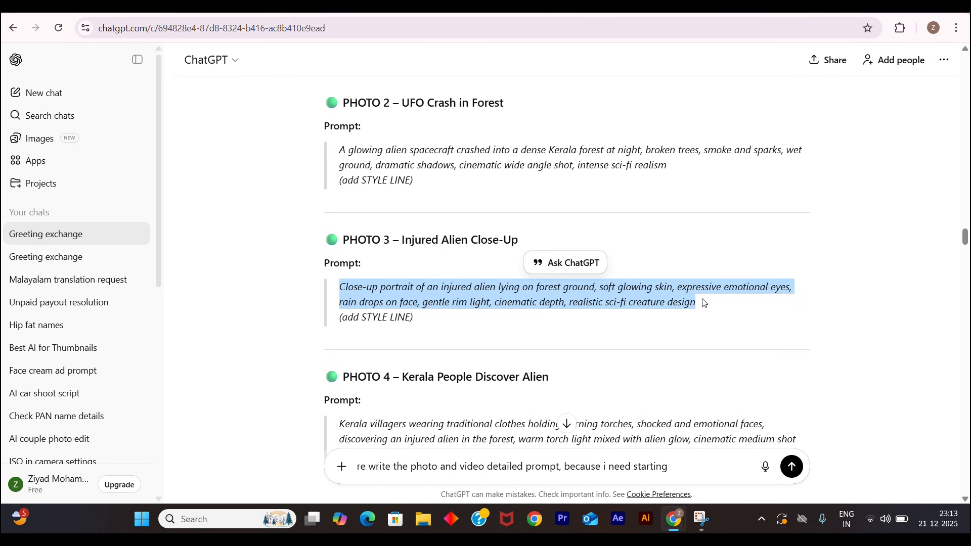
# Switch back to Higgsfield, enter the copied injured alien close-up prompt and generate four images
pyautogui.click(567, 8)
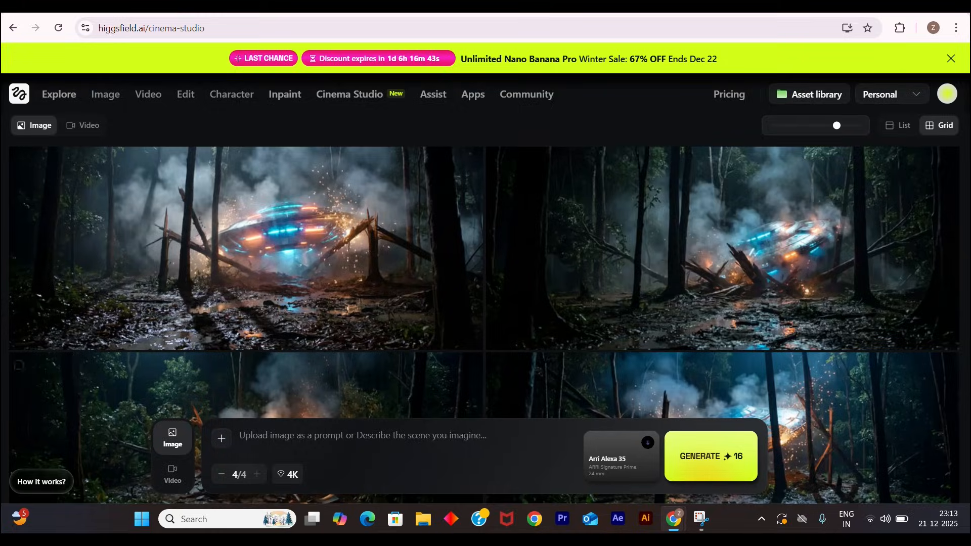
pyautogui.hotkey('ctrl', 'v')
pyautogui.click(727, 458)
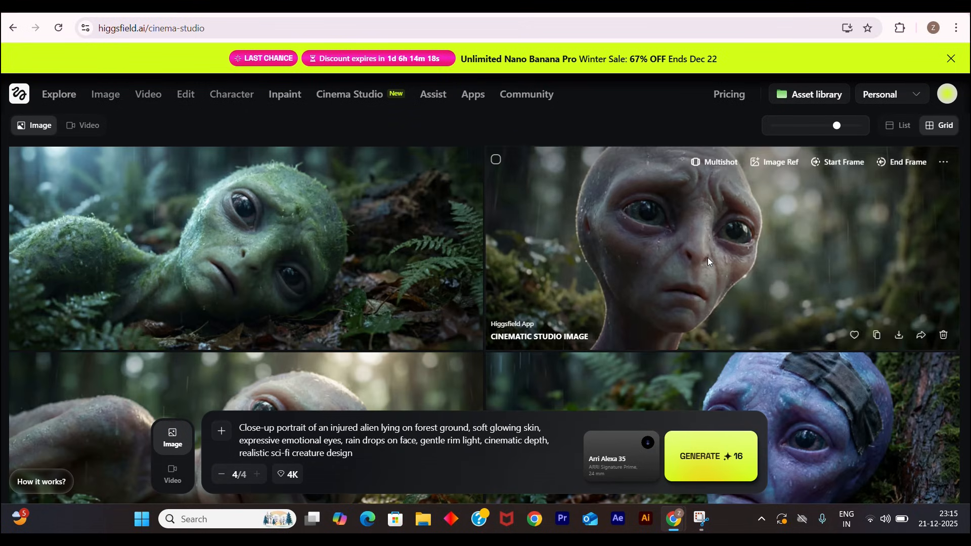
# Examine the upright grey alien portrait enlarged, along with its prompt and camera settings, and close its details
pyautogui.click(707, 258)
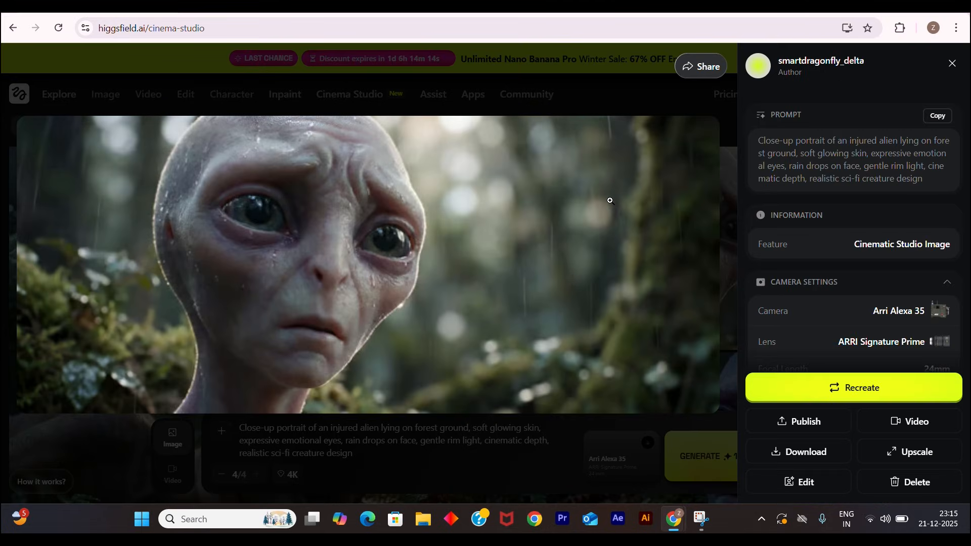
pyautogui.click(420, 278)
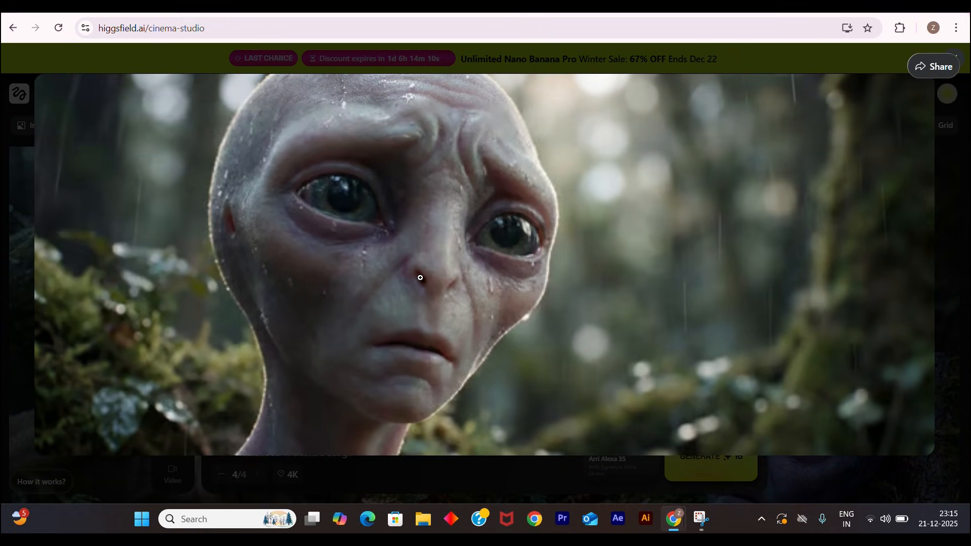
pyautogui.click(421, 278)
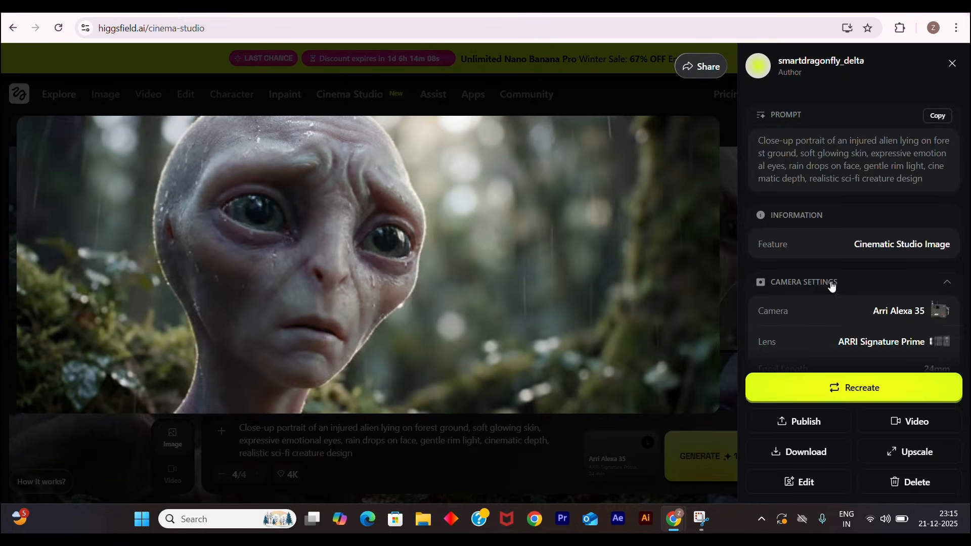
pyautogui.scroll(-1, 832, 286)
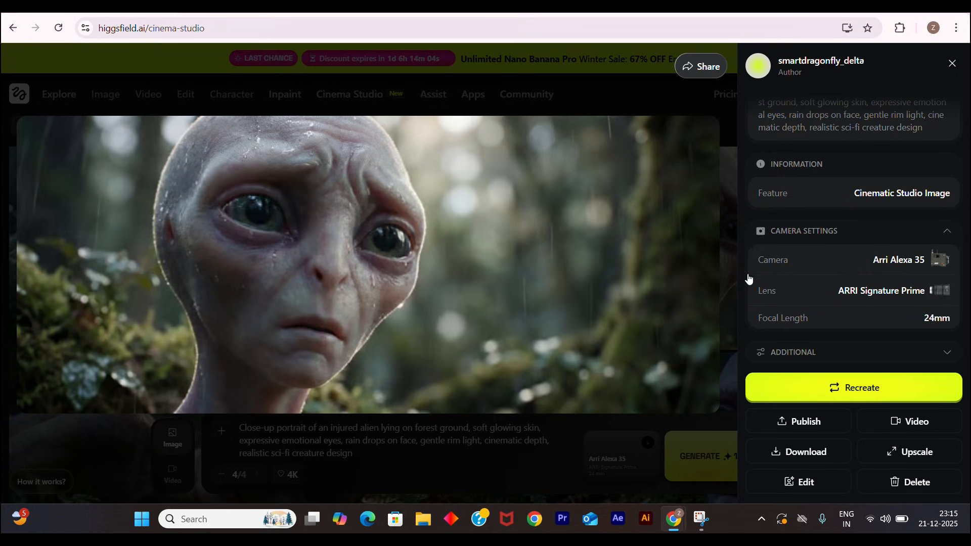
pyautogui.scroll(1, 749, 279)
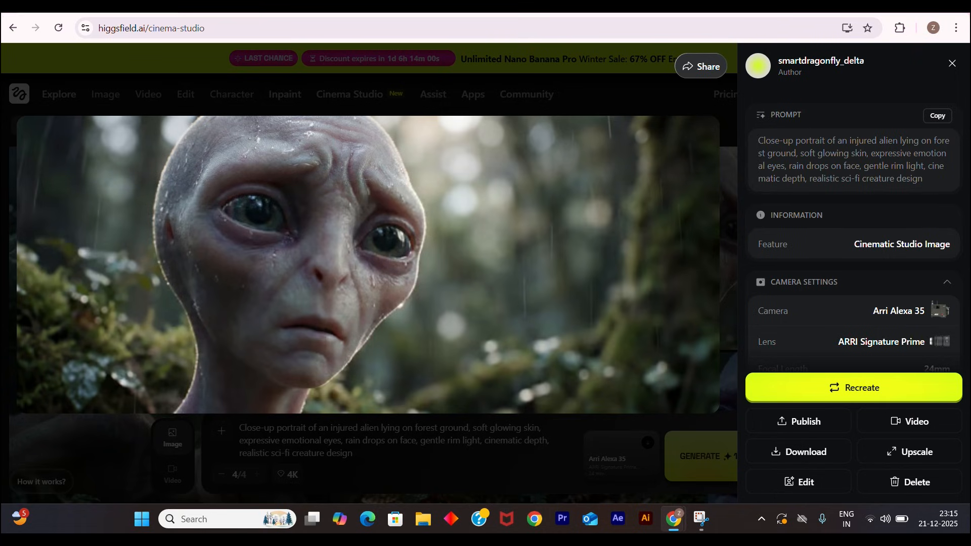
pyautogui.click(953, 65)
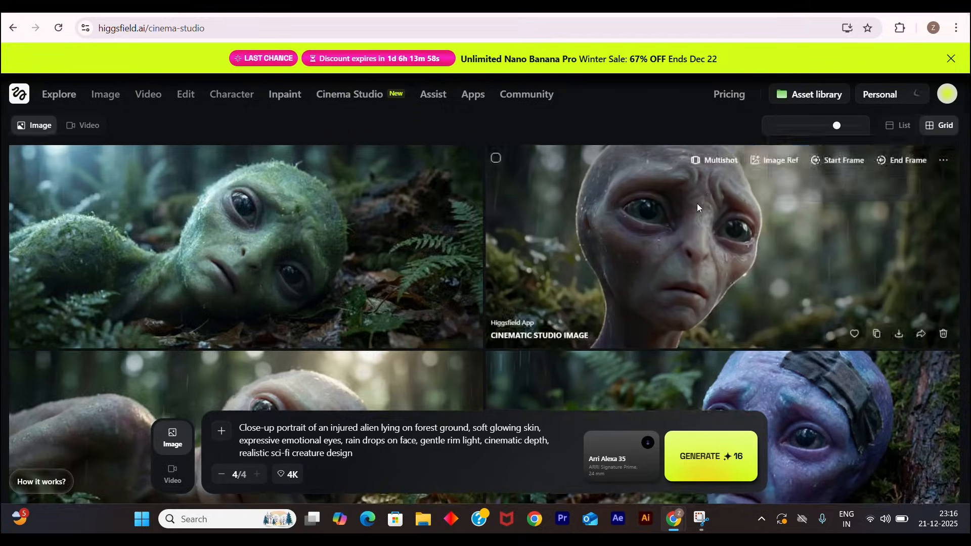
# Examine the detail views of a crashed spacecraft image and a Kerala village image among the earlier generations
pyautogui.scroll(-5, 325, 210)
pyautogui.click(325, 210)
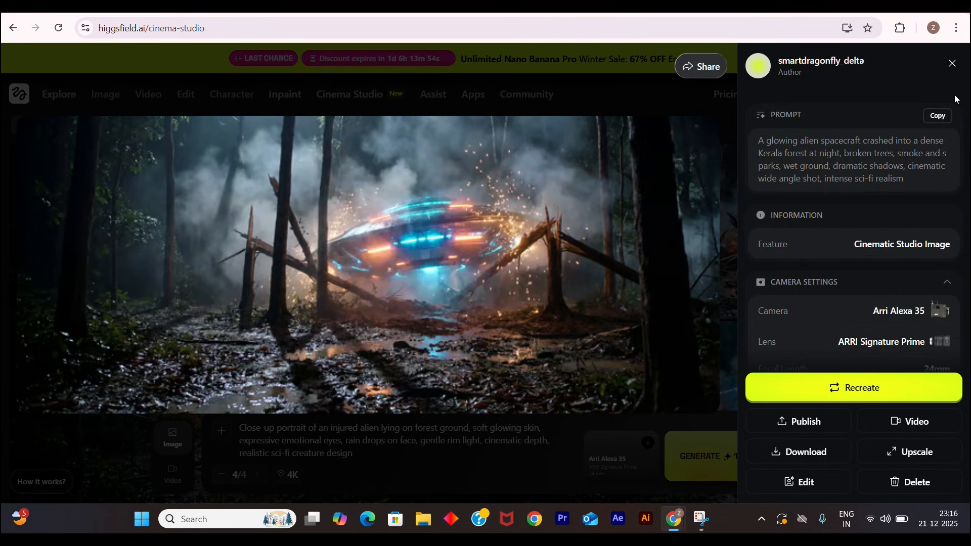
pyautogui.click(952, 63)
pyautogui.scroll(10, 659, 259)
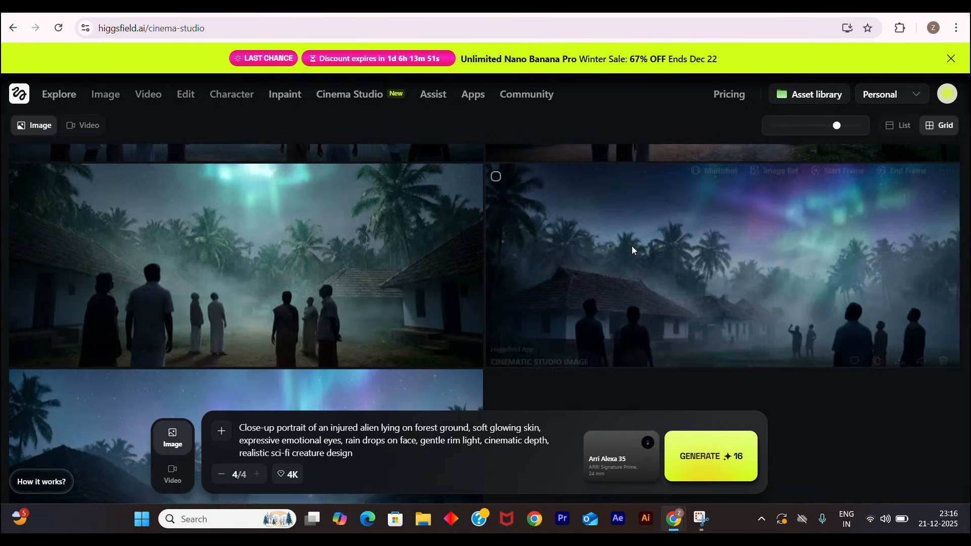
pyautogui.click(632, 246)
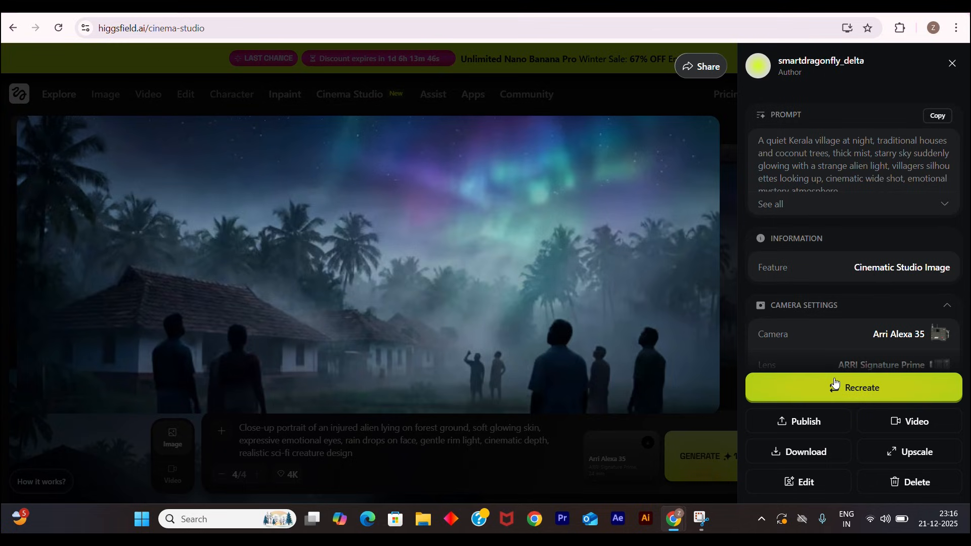
pyautogui.click(953, 64)
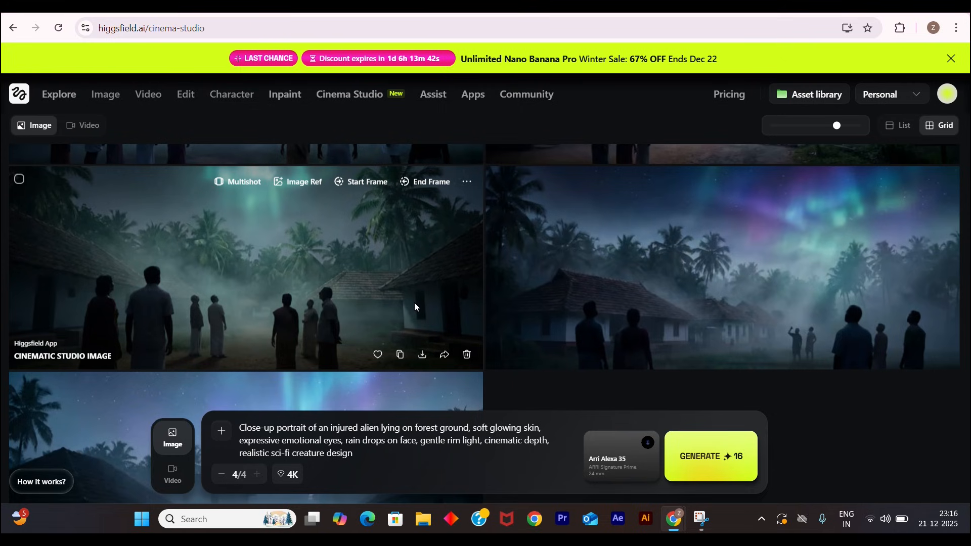
pyautogui.scroll(15, 414, 302)
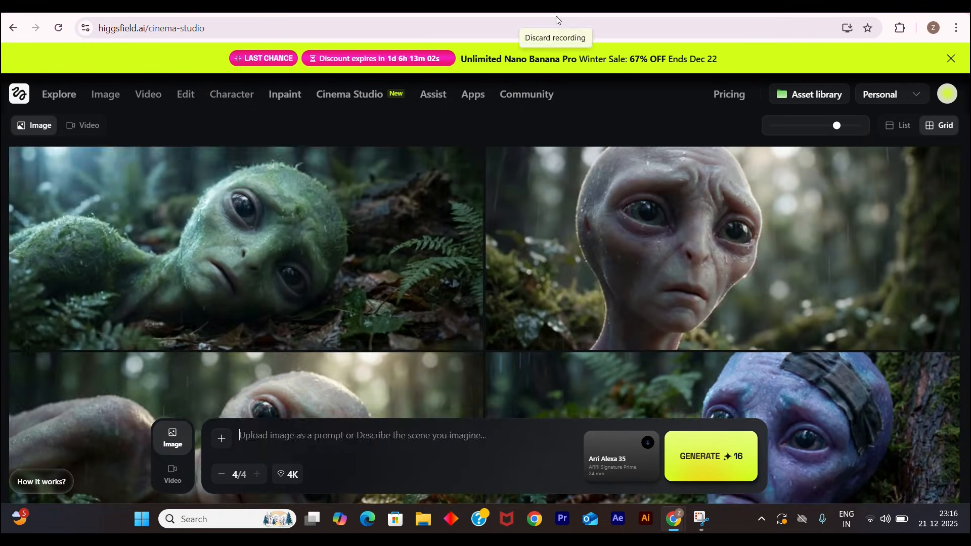
# Switch to ChatGPT and copy the PHOTO 4 – Kerala People Discover Alien prompt without its style line note
pyautogui.hotkey('ctrl', 'Tab')
pyautogui.scroll(-3, 455, 263)
pyautogui.moveTo(341, 232); pyautogui.dragTo(802, 250)
pyautogui.hotkey('ctrl', 'c')
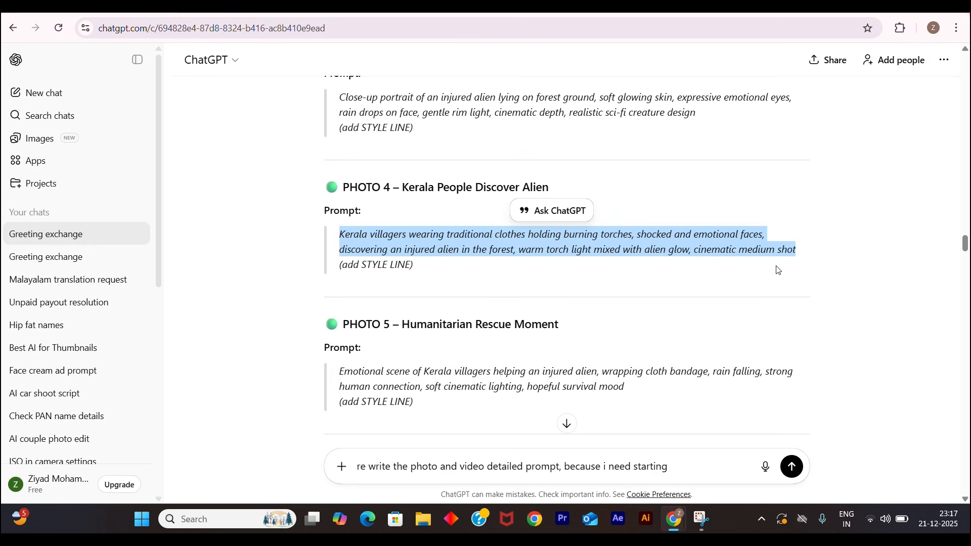
# Return to Higgsfield, enter the copied prompt about Kerala villagers with burning torches discovering the alien, and generate four images
pyautogui.hotkey('ctrl', 'Tab')
pyautogui.click(394, 447)
pyautogui.hotkey('ctrl', 'v')
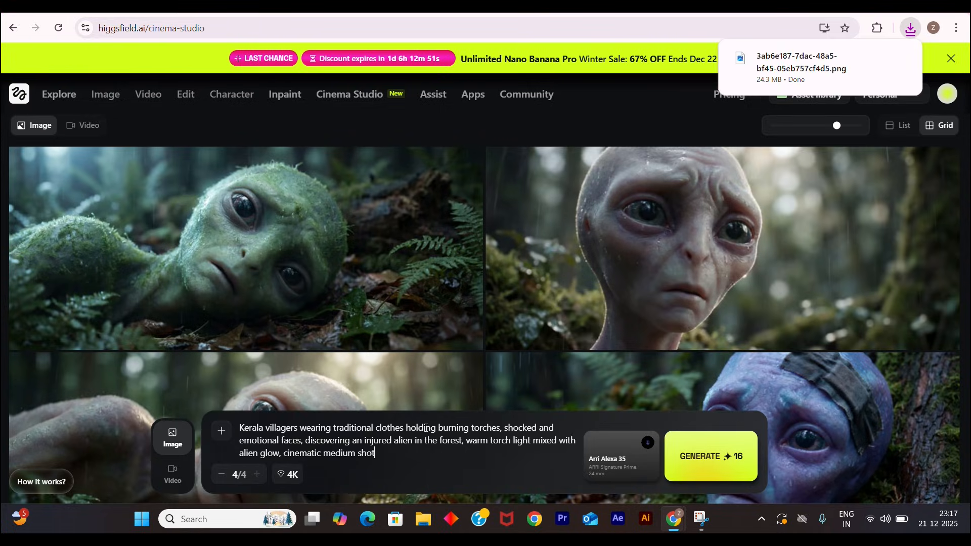
pyautogui.click(713, 466)
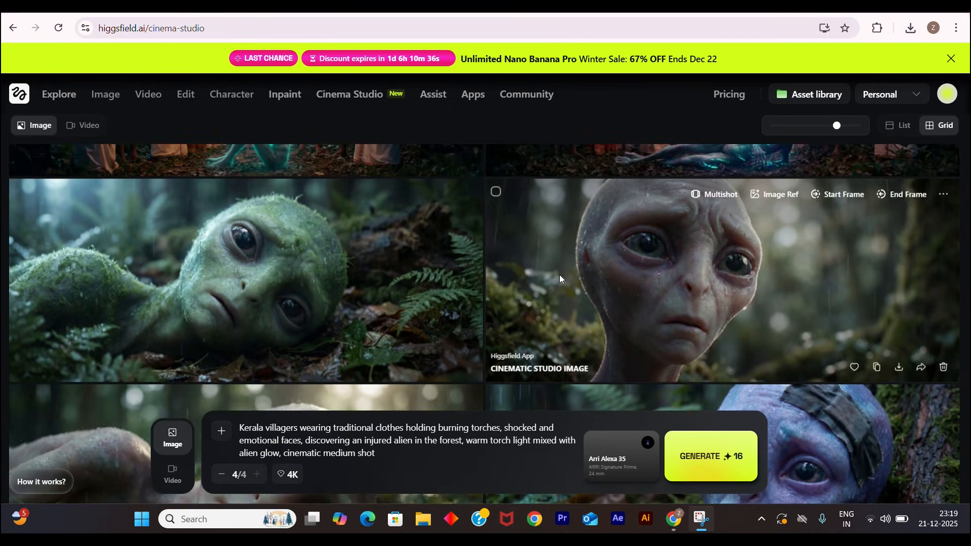
# Delete the restricted "Sensitive content" result from the generated villager images
pyautogui.scroll(-2, 582, 263)
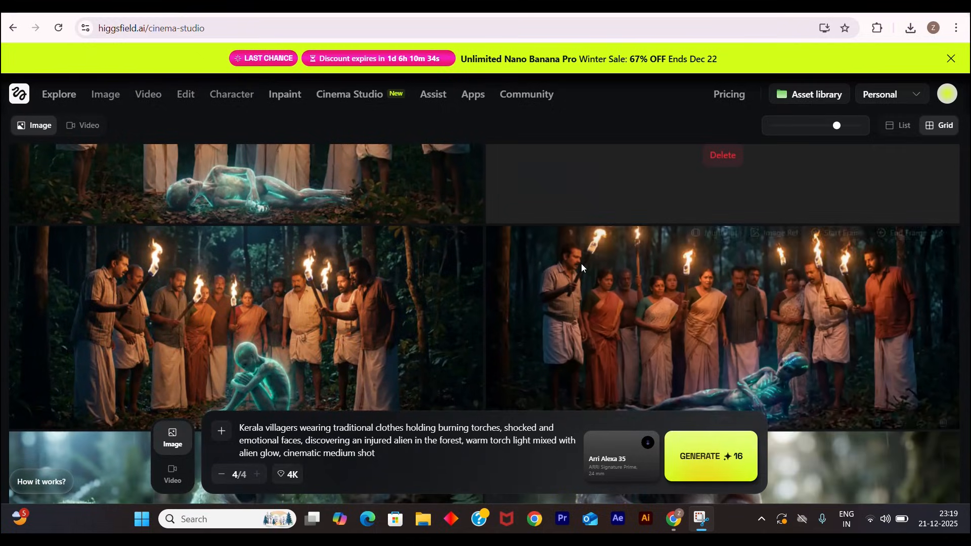
pyautogui.scroll(3, 581, 263)
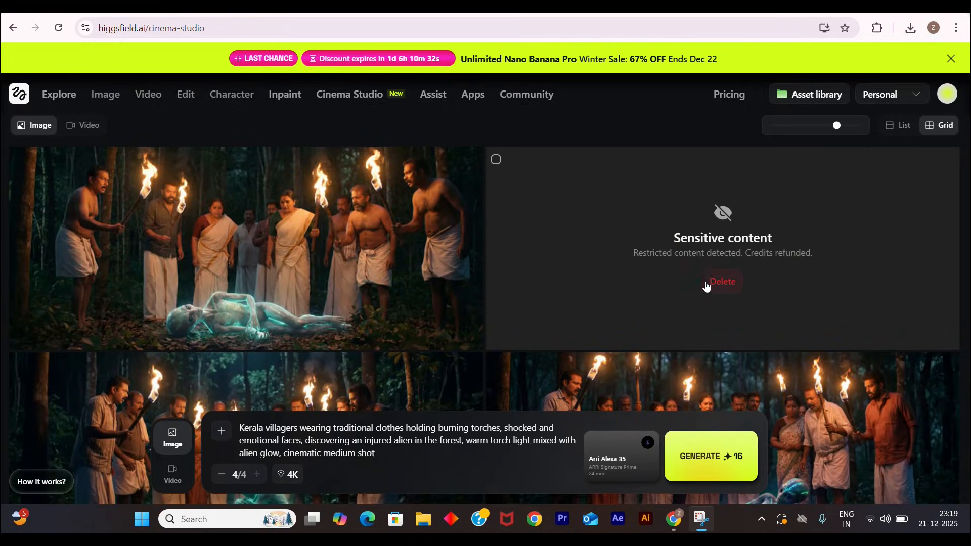
pyautogui.click(729, 280)
pyautogui.click(556, 309)
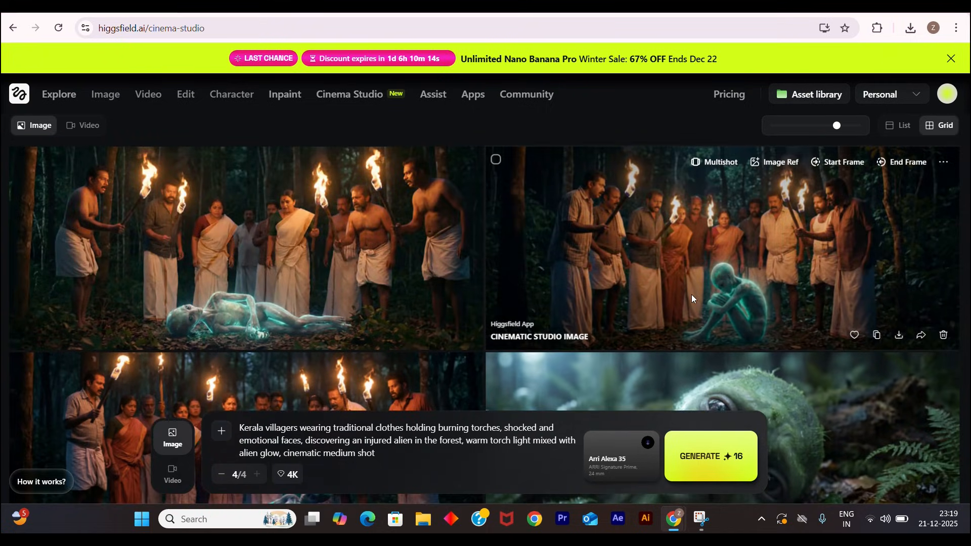
# Review the new torch-lit villager images and the alien and spacecraft images from earlier generations
pyautogui.scroll(-3, 484, 309)
pyautogui.scroll(4, 359, 309)
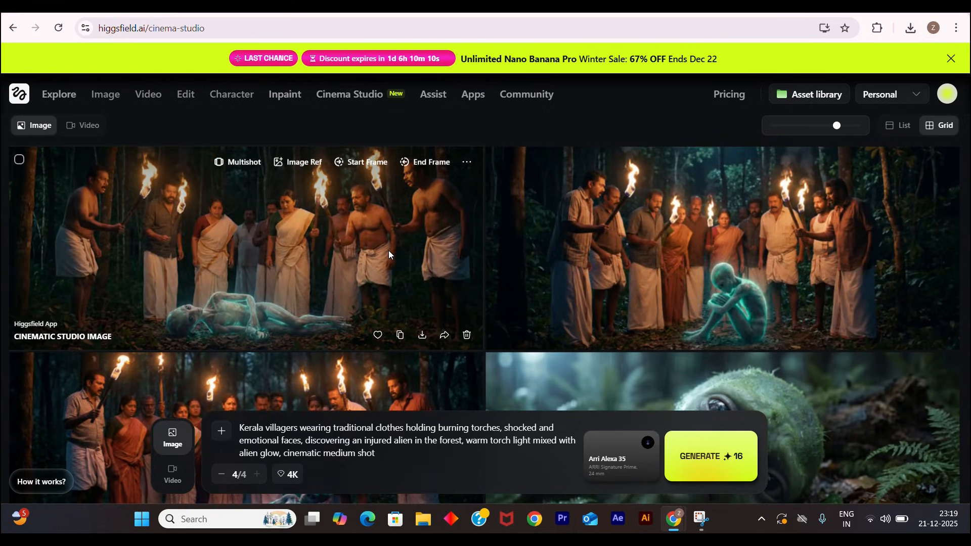
pyautogui.scroll(-5, 439, 250)
pyautogui.scroll(-2, 441, 254)
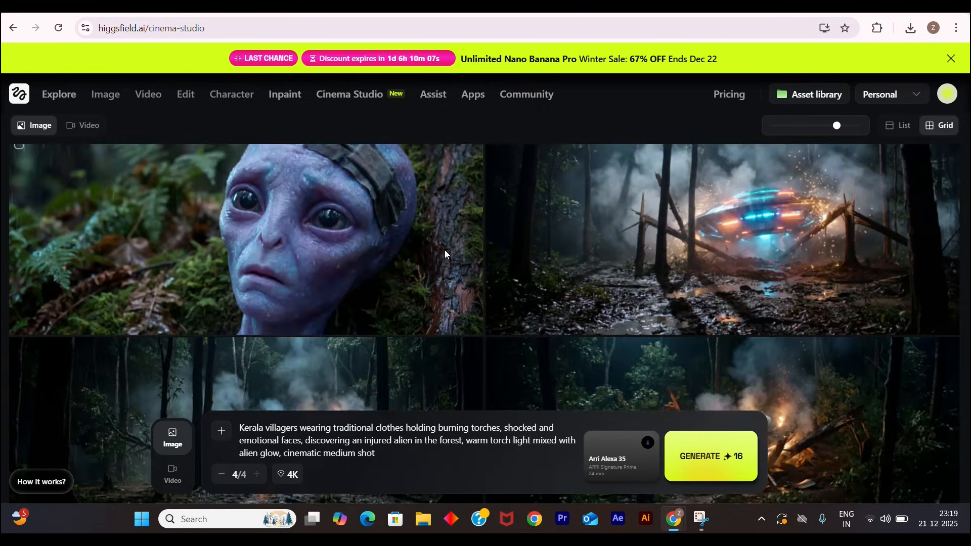
pyautogui.scroll(5, 443, 228)
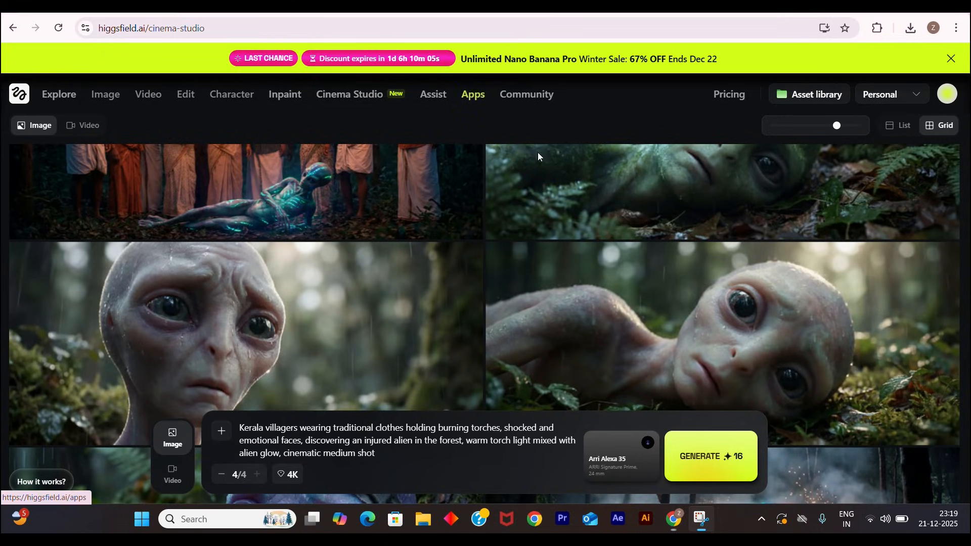
# Switch to ChatGPT and copy the PHOTO 5 – Humanitarian Rescue Moment prompt without its style line note
pyautogui.hotkey('alt', 'Tab')
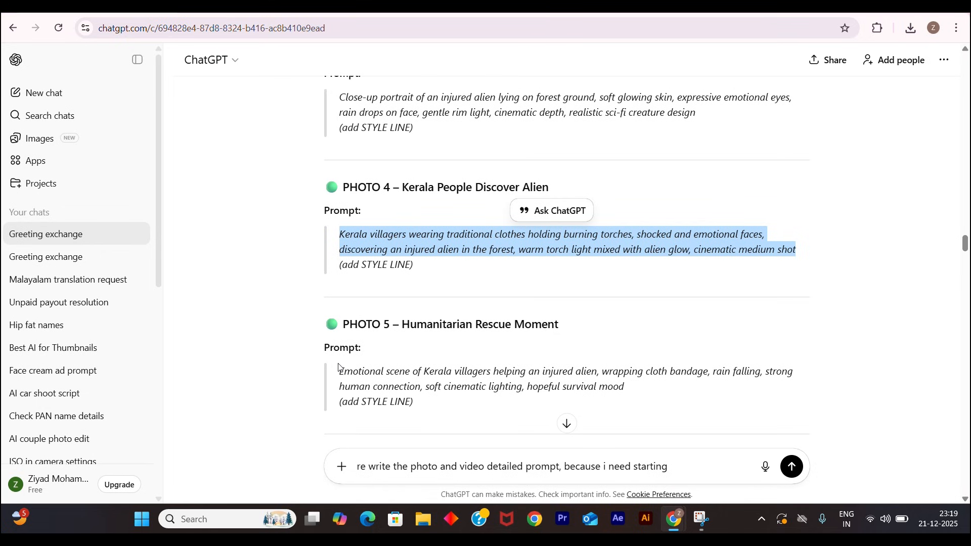
pyautogui.click(343, 370)
pyautogui.moveTo(342, 371); pyautogui.dragTo(652, 394)
pyautogui.hotkey('ctrl', 'c')
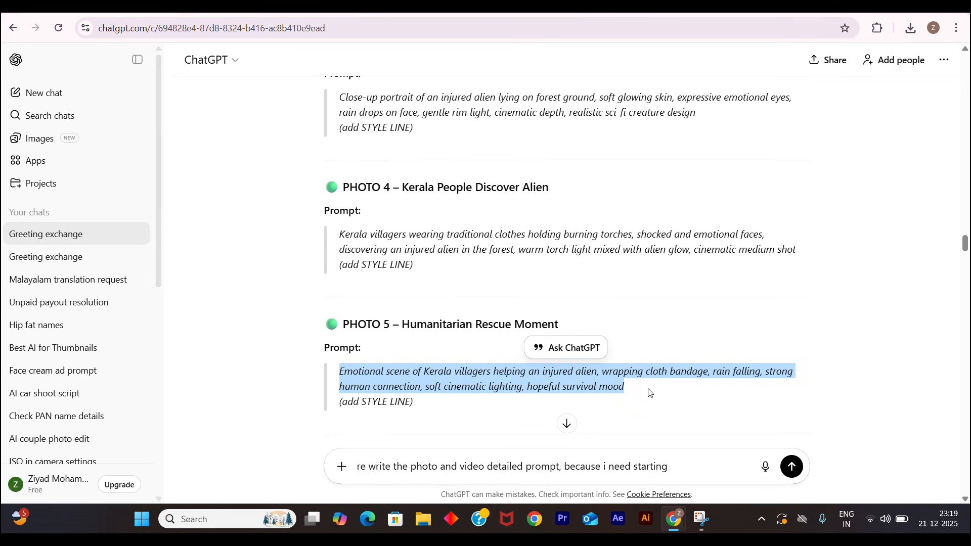
# Return to Higgsfield, replace the old prompt with the copied one about villagers bandaging the injured alien, and generate four images
pyautogui.hotkey('alt', 'Tab')
pyautogui.hotkey('alt', 'Tab')
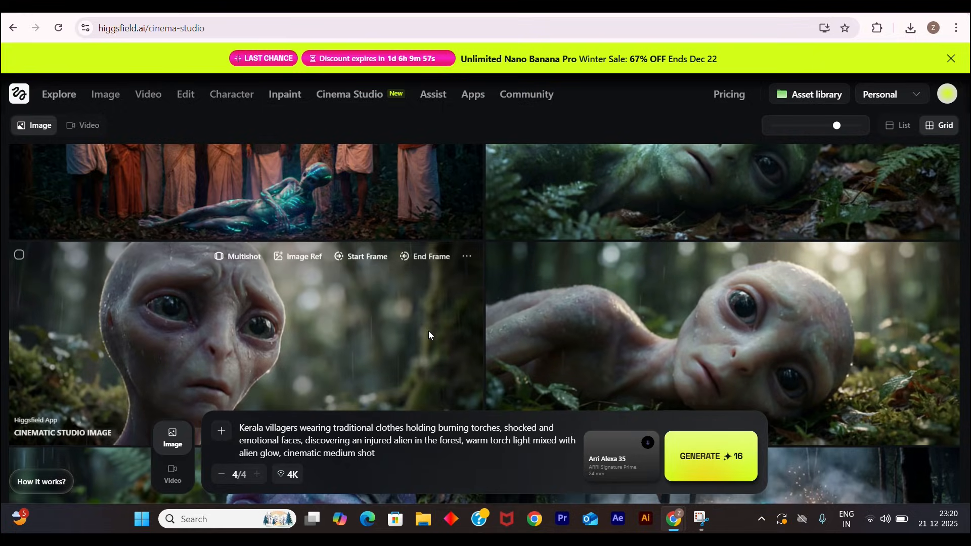
pyautogui.scroll(5, 429, 332)
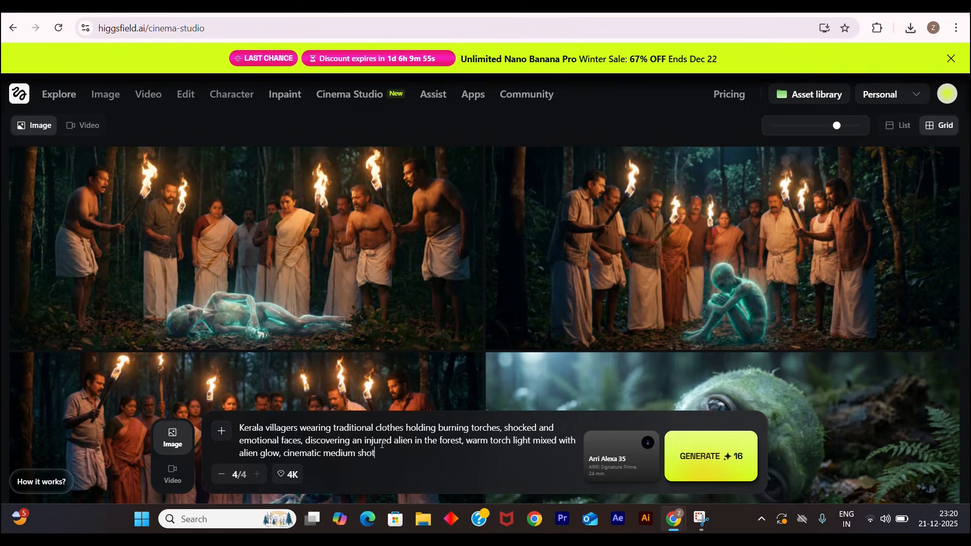
pyautogui.hotkey('ctrl', 'a')
pyautogui.press('BackSpace')
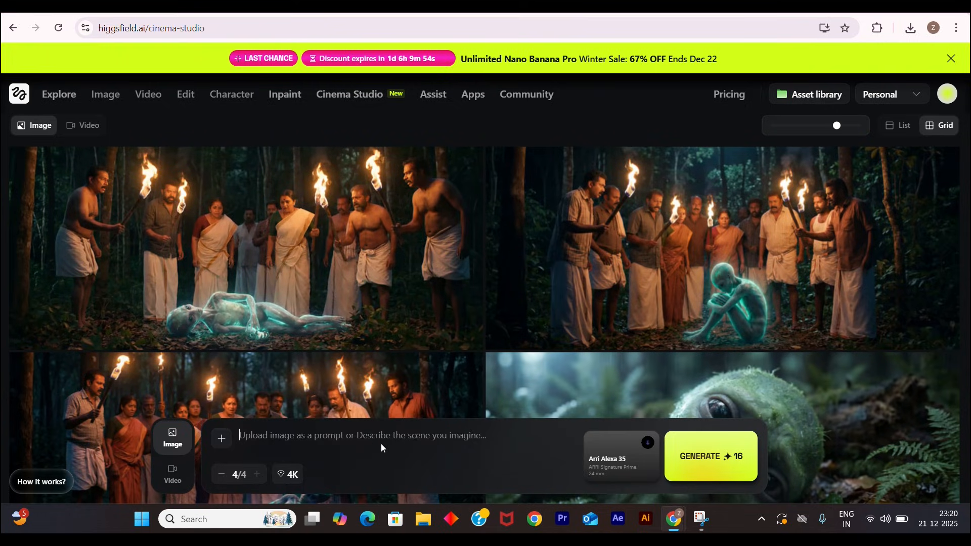
pyautogui.hotkey('ctrl', 'v')
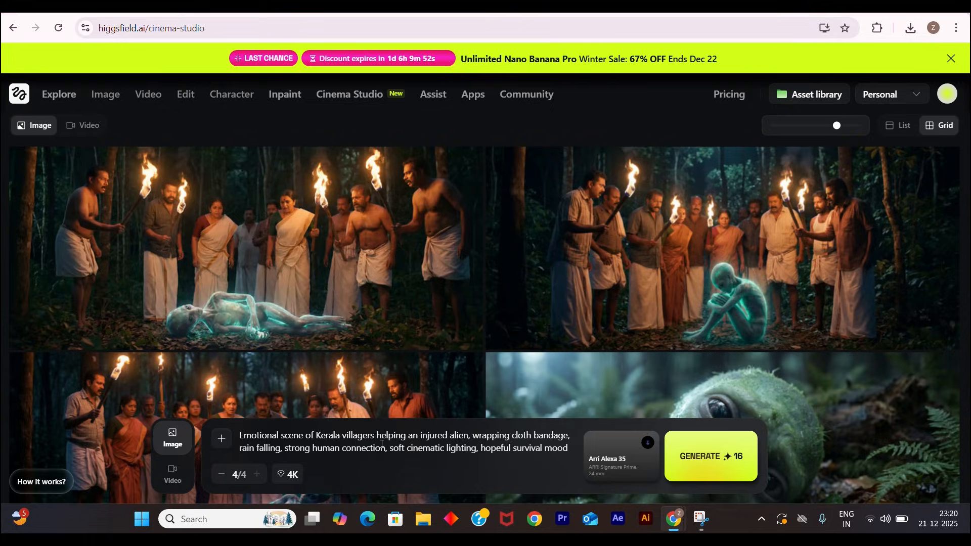
pyautogui.click(708, 459)
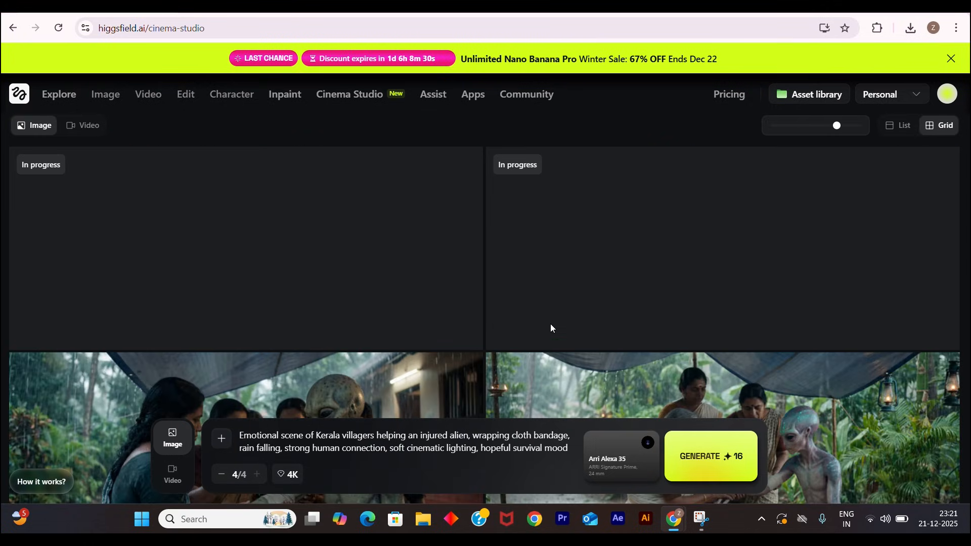
# Examine the finished images of villagers bandaging the alien and compare them with the earlier torch-lit images
pyautogui.scroll(-4, 736, 321)
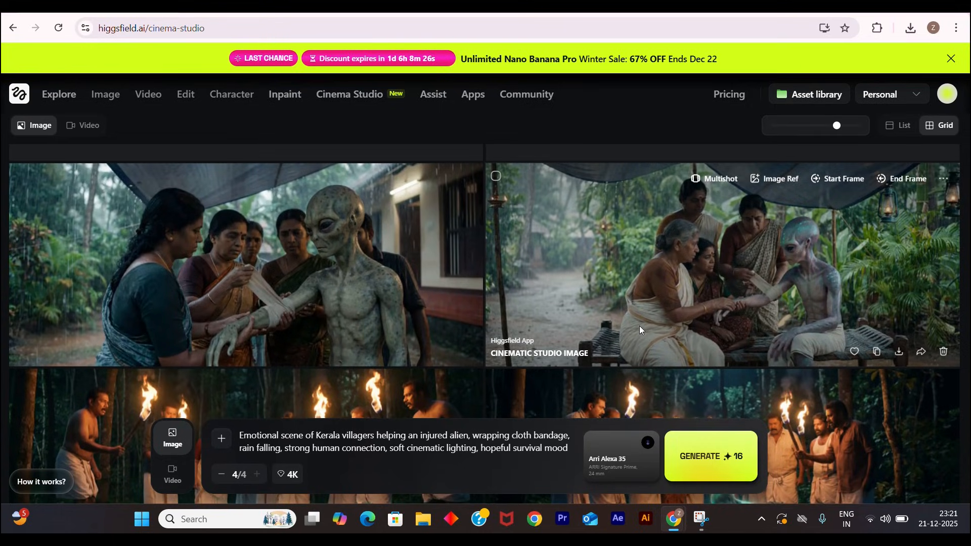
pyautogui.scroll(4, 640, 327)
pyautogui.scroll(-6, 639, 327)
pyautogui.scroll(-2, 639, 329)
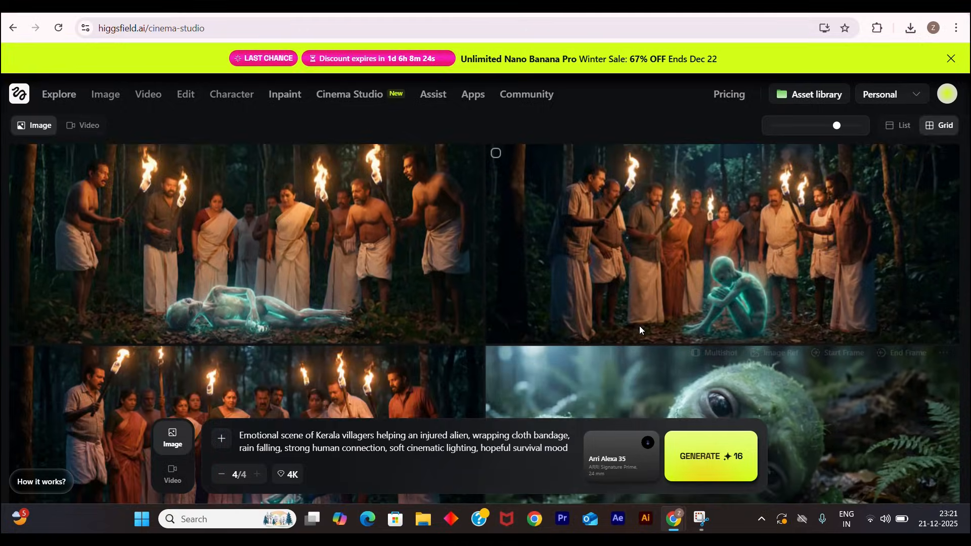
pyautogui.scroll(6, 640, 330)
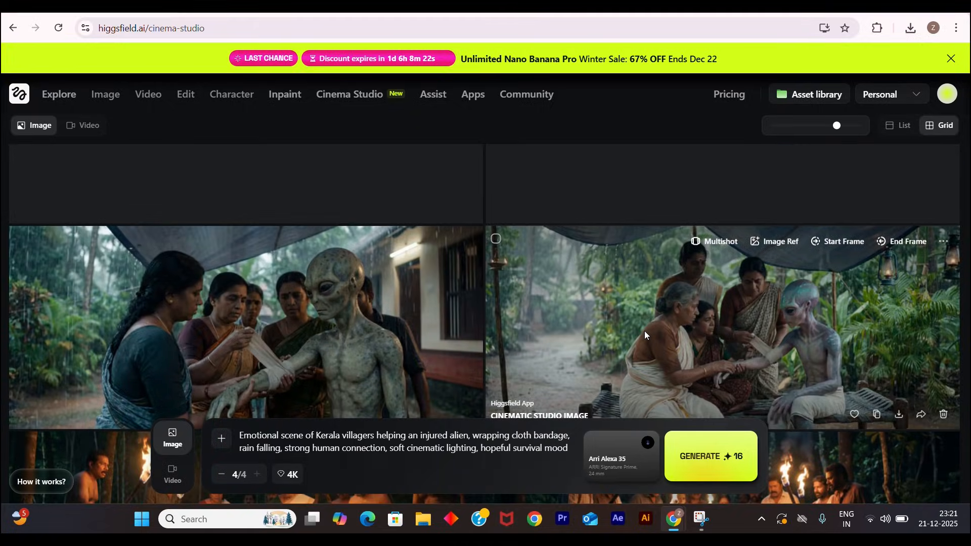
pyautogui.scroll(2, 644, 331)
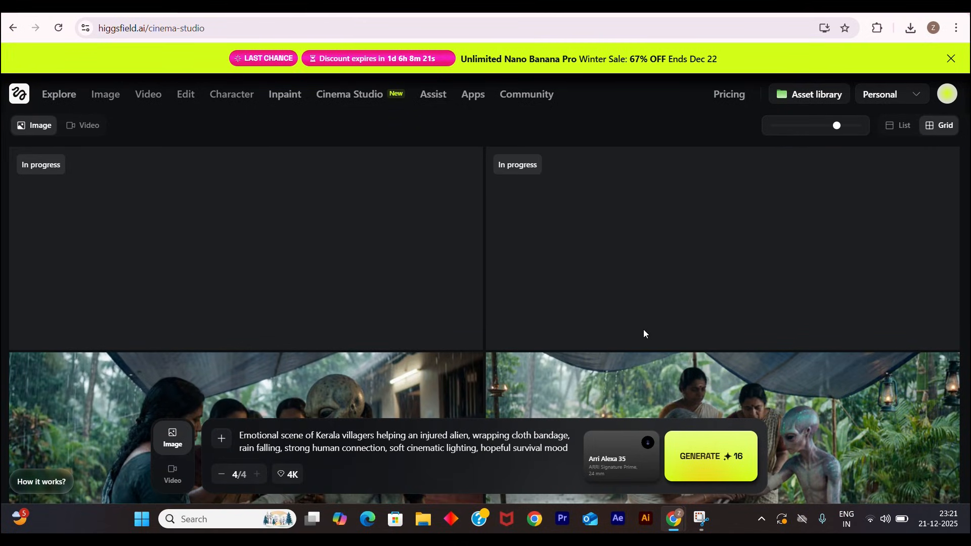
pyautogui.scroll(-2, 644, 330)
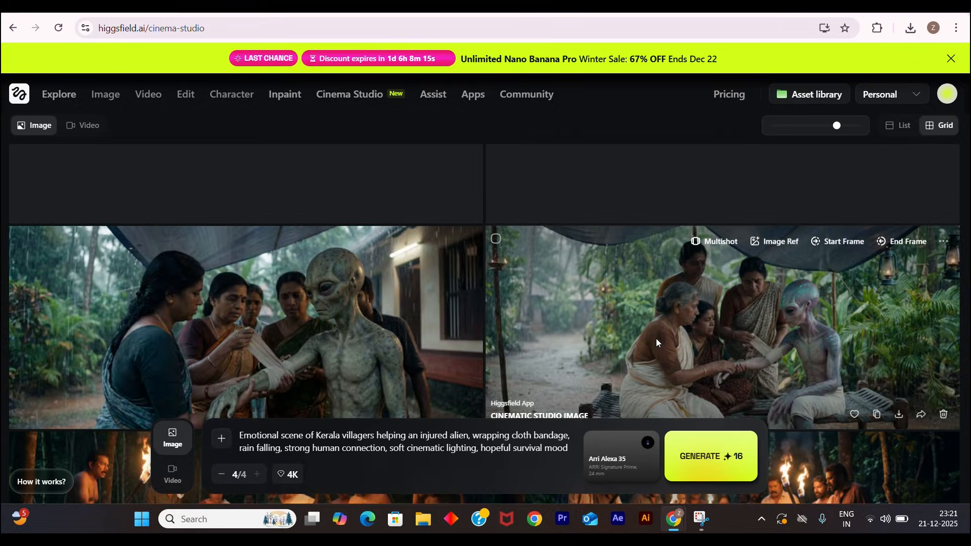
pyautogui.scroll(2, 443, 311)
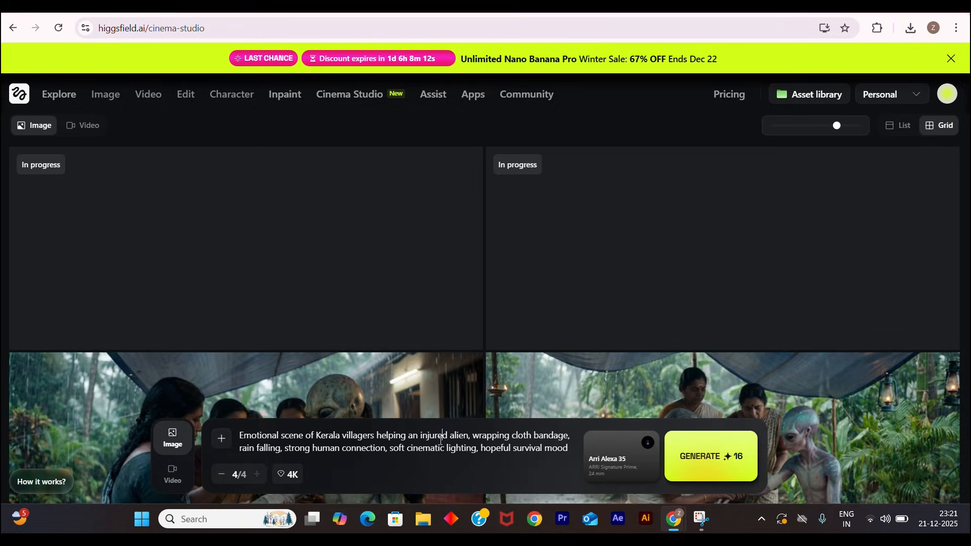
# Clear the image prompt, then switch to ChatGPT and copy the PHOTO 6 – Threat & Survival prompt without its style line note
pyautogui.hotkey('ctrl', 'a')
pyautogui.press('BackSpace')
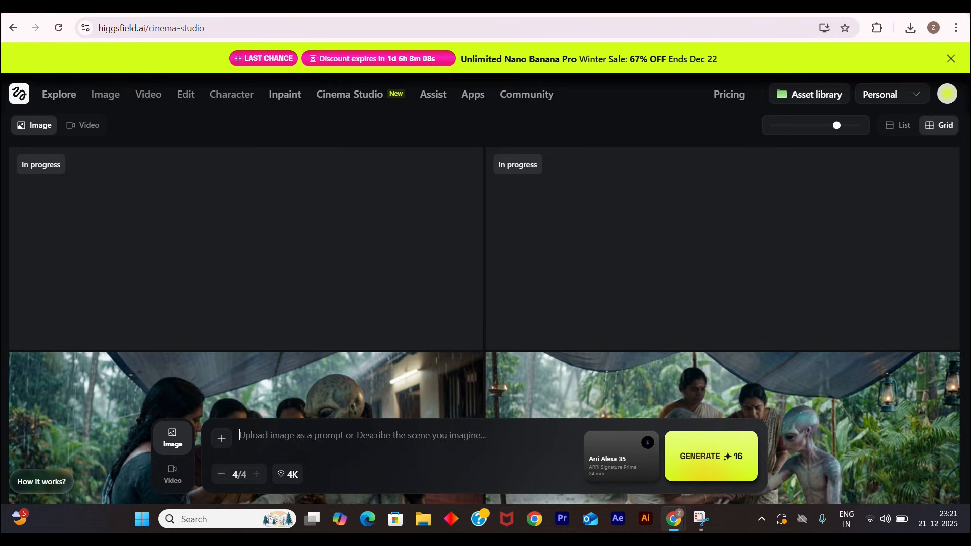
pyautogui.click(667, 6)
pyautogui.scroll(-3, 507, 440)
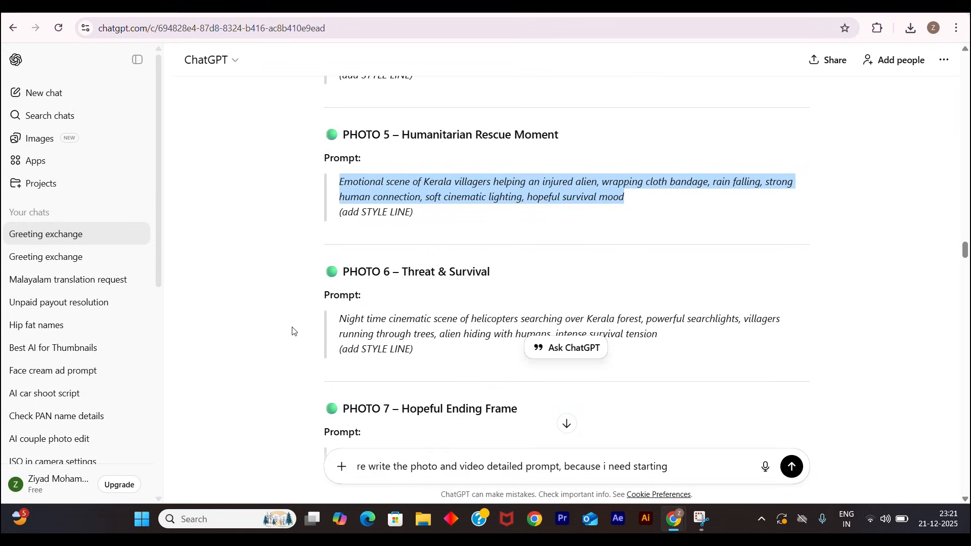
pyautogui.moveTo(337, 317); pyautogui.dragTo(664, 340)
pyautogui.hotkey('ctrl', 'c')
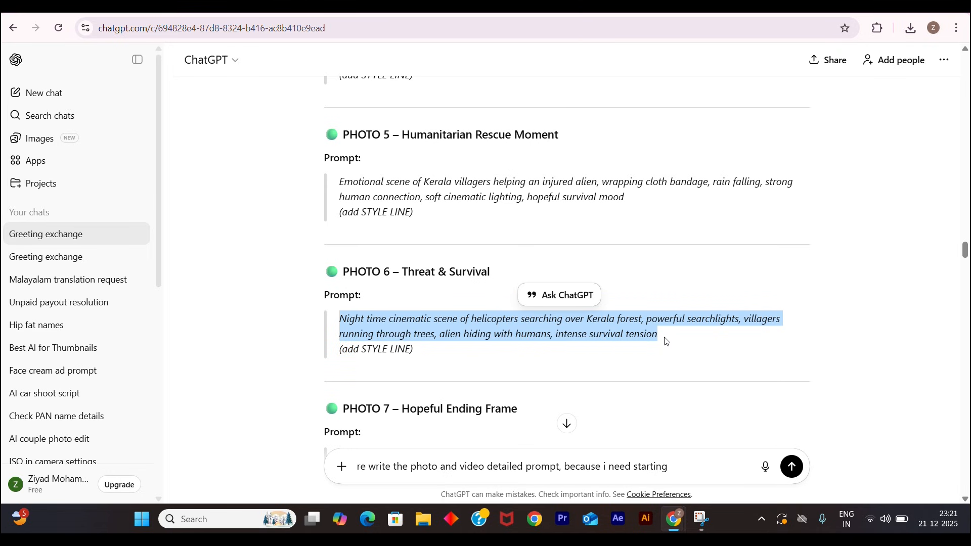
# Return to Higgsfield, enter the copied prompt about helicopters searching over the Kerala forest at night, and generate four images
pyautogui.hotkey('alt', 'Tab')
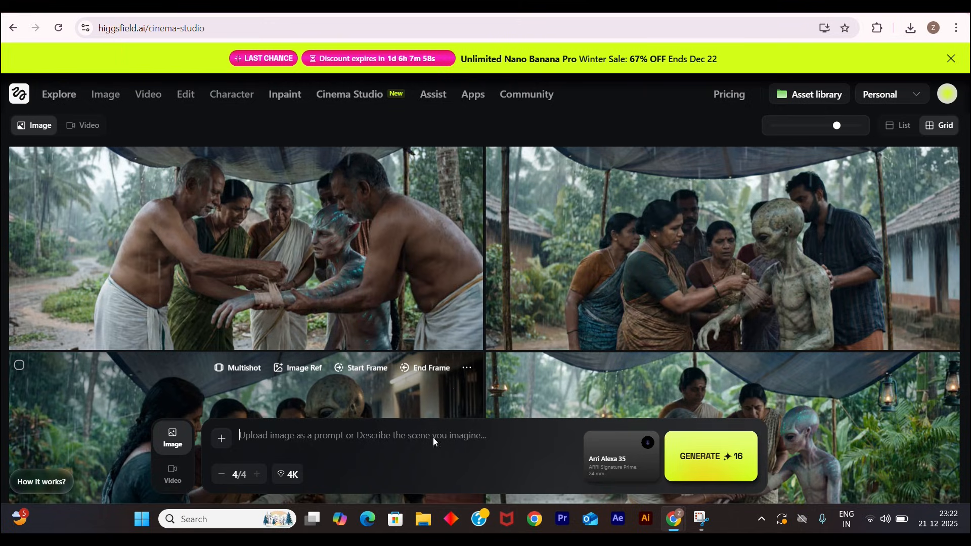
pyautogui.click(294, 439)
pyautogui.hotkey('ctrl', 'v')
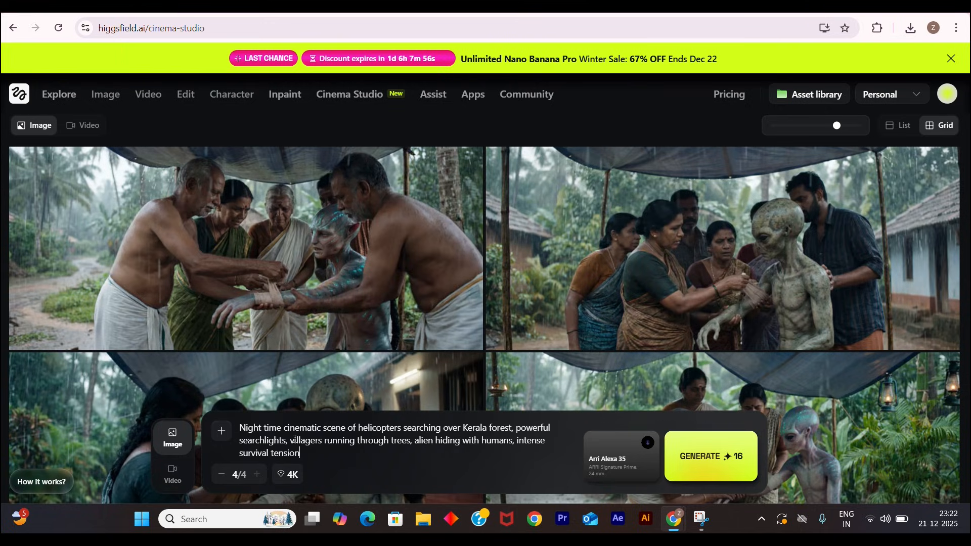
pyautogui.click(693, 451)
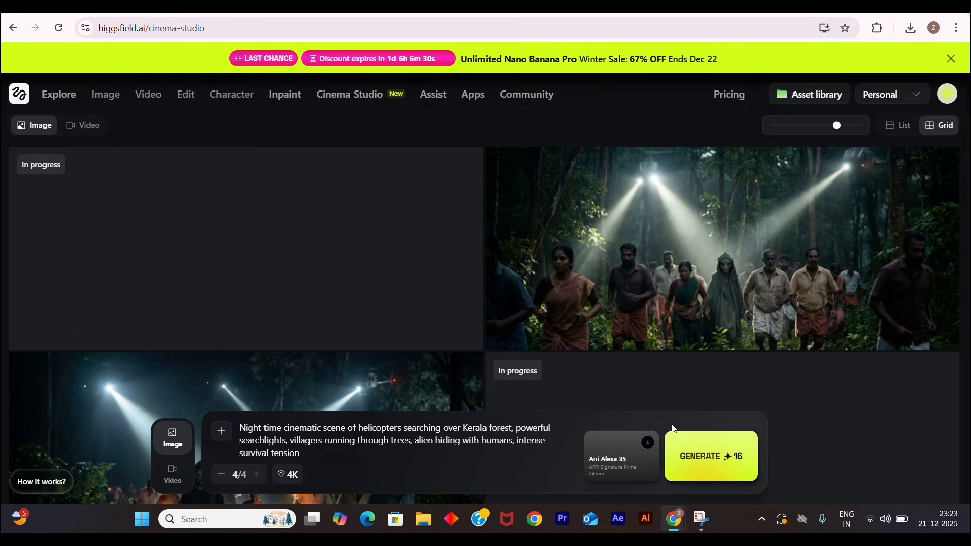
# Examine the helicopter searchlight images and look back over the earlier bandaging and torch-lit villager images
pyautogui.scroll(-4, 374, 350)
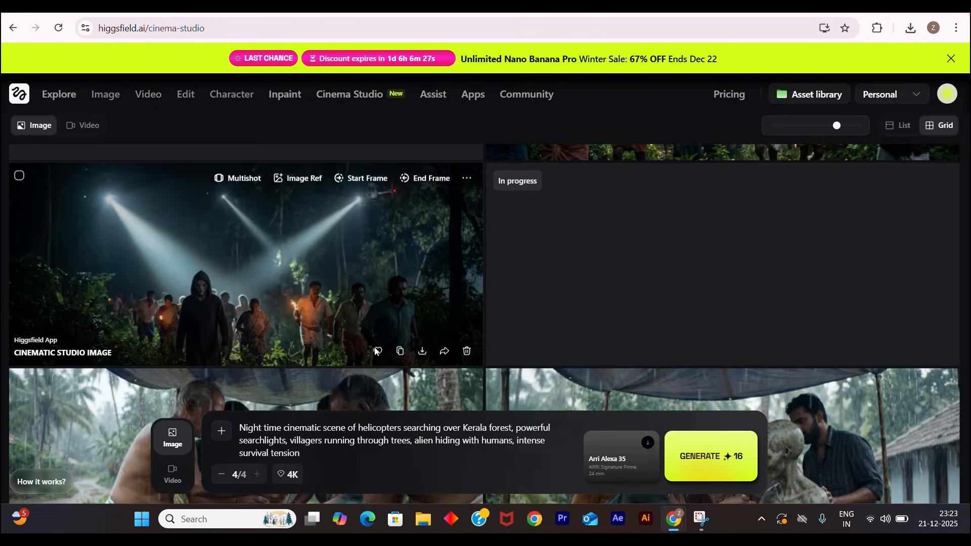
pyautogui.scroll(3, 414, 332)
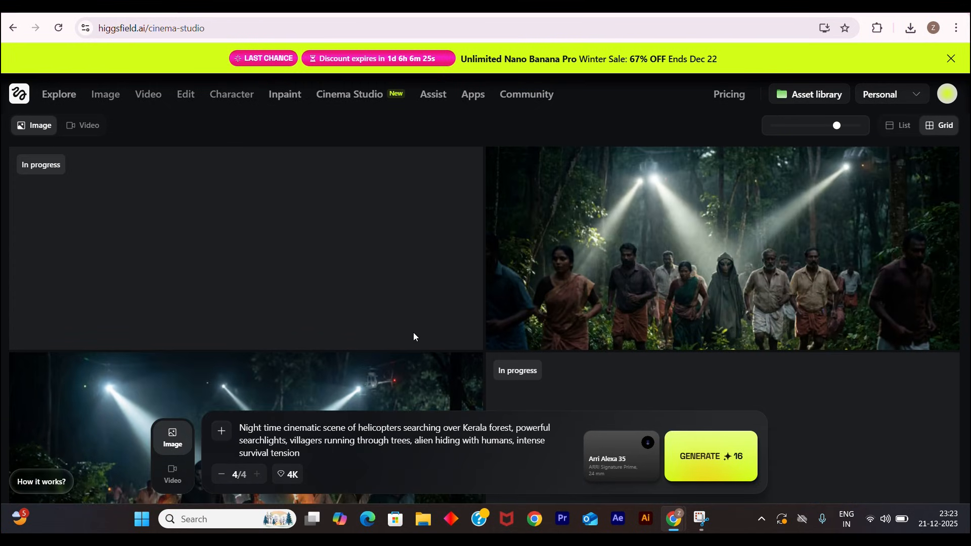
pyautogui.scroll(-4, 414, 333)
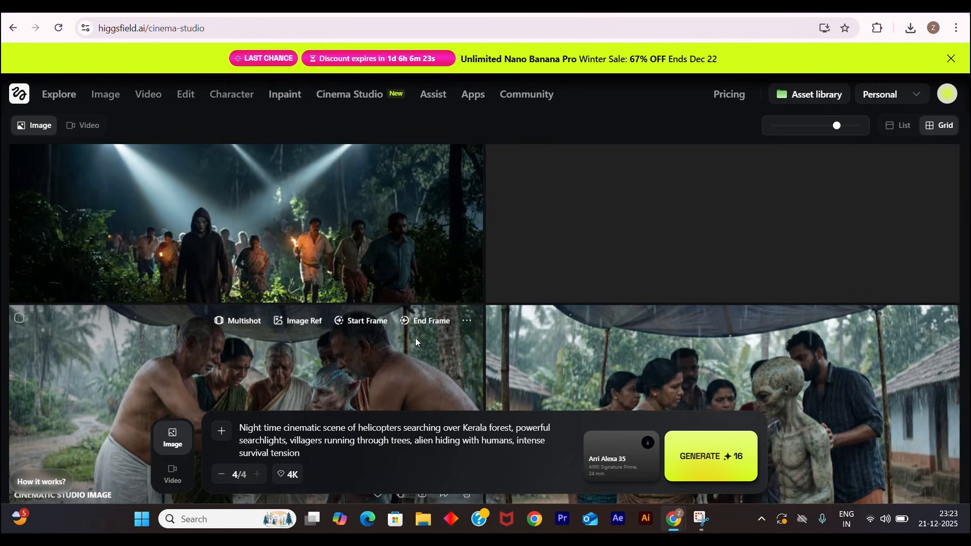
pyautogui.scroll(-12, 415, 338)
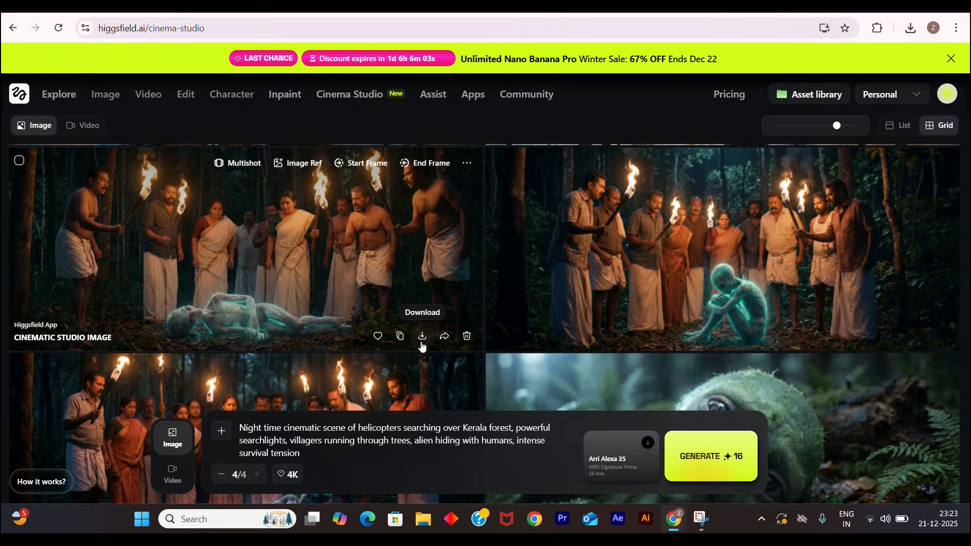
pyautogui.scroll(15, 544, 265)
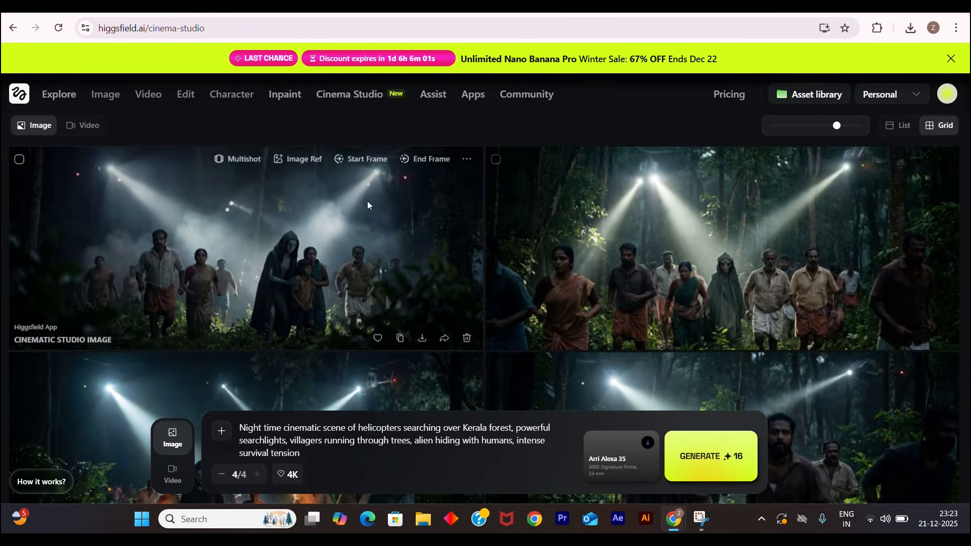
pyautogui.scroll(3, 487, 287)
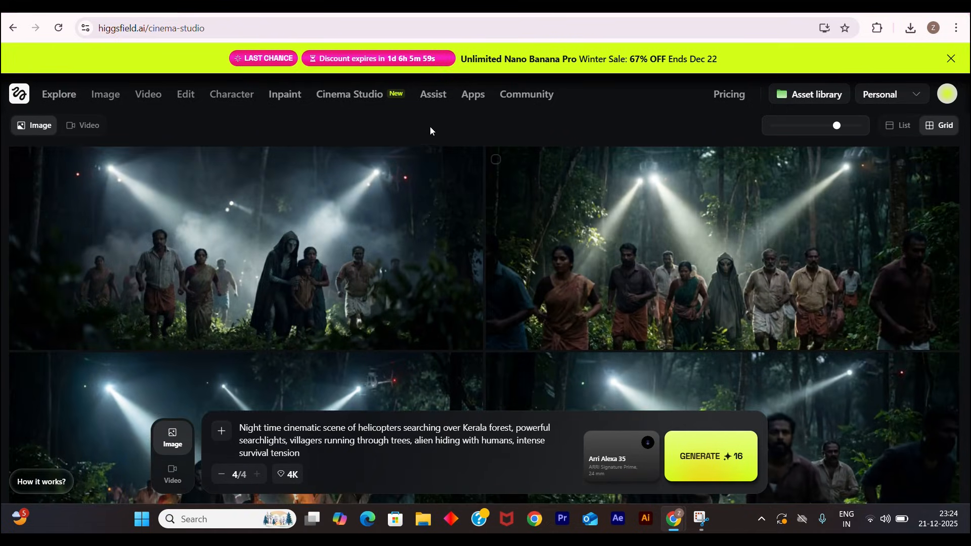
# Clear the helicopter prompt, then switch to ChatGPT and copy the PHOTO 7 – Hopeful Ending Frame prompt without its style line note
pyautogui.tripleClick(328, 440)
pyautogui.press('BackSpace')
pyautogui.hotkey('alt', 'Tab')
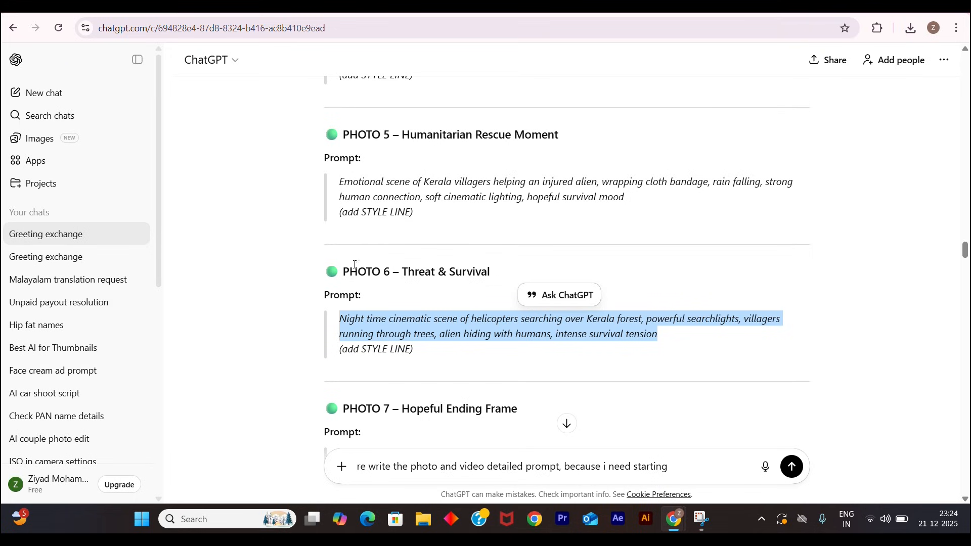
pyautogui.moveTo(340, 328); pyautogui.dragTo(717, 353)
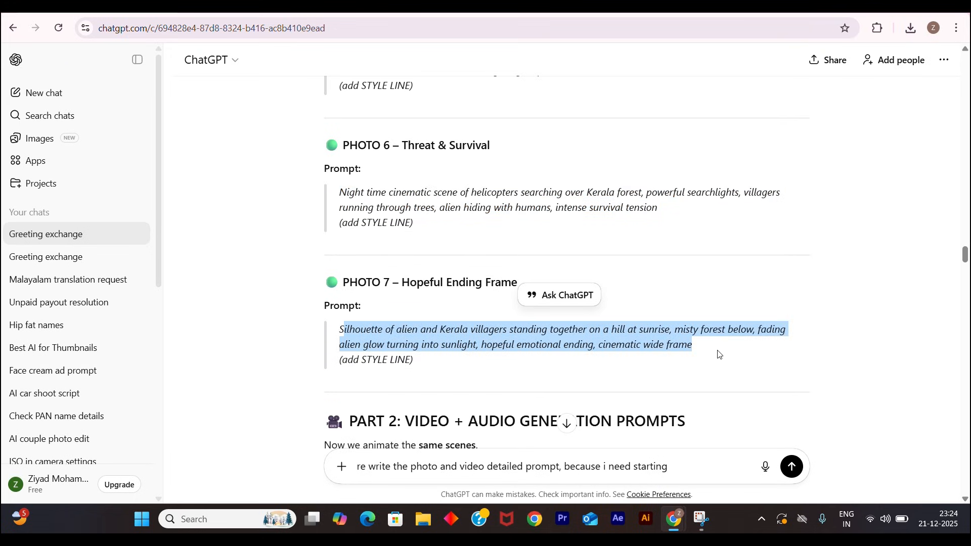
pyautogui.moveTo(340, 331); pyautogui.dragTo(696, 351)
pyautogui.hotkey('ctrl', 'c')
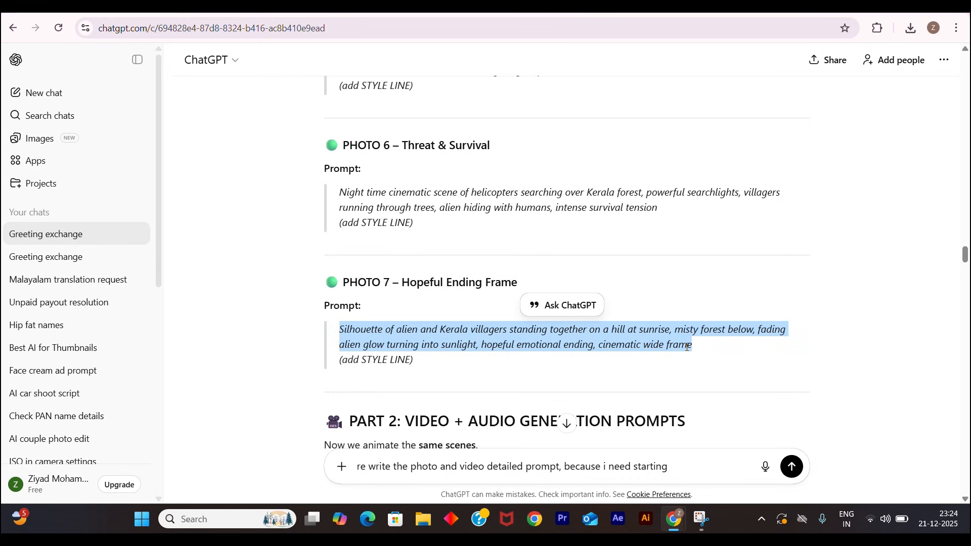
# Return to Higgsfield, enter the copied prompt about alien and villager silhouettes on a hill at sunrise, and generate four images
pyautogui.hotkey('alt', 'Tab')
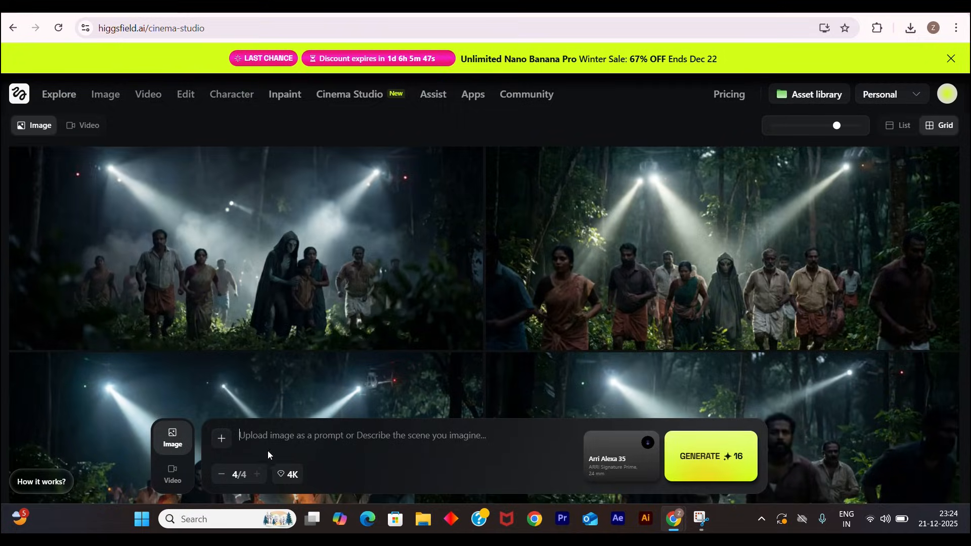
pyautogui.hotkey('ctrl', 'v')
pyautogui.click(688, 439)
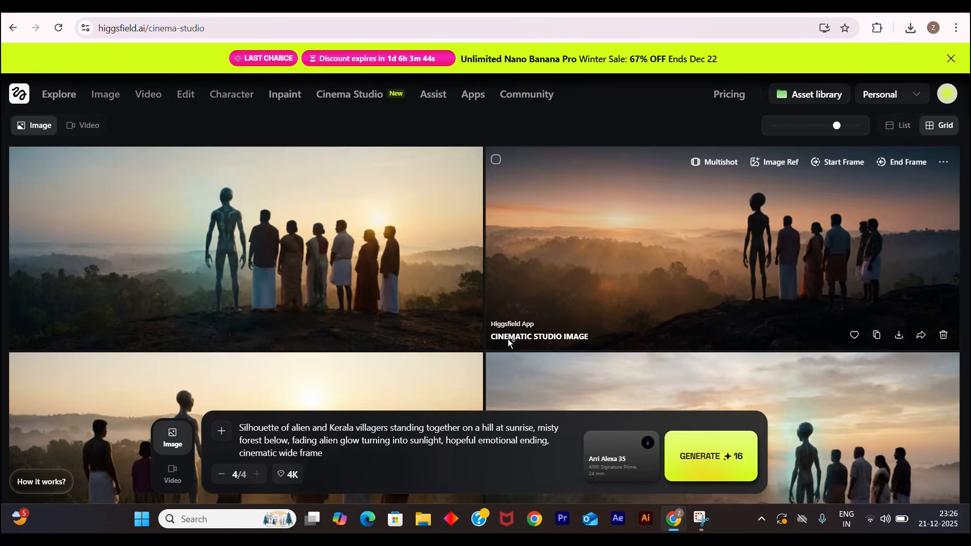
# Switch to ChatGPT and copy the VIDEO 1 – Arrival prompt with its audio line, leaving out the style line note
pyautogui.hotkey('alt', 'Tab')
pyautogui.scroll(-4, 375, 280)
pyautogui.scroll(1, 375, 283)
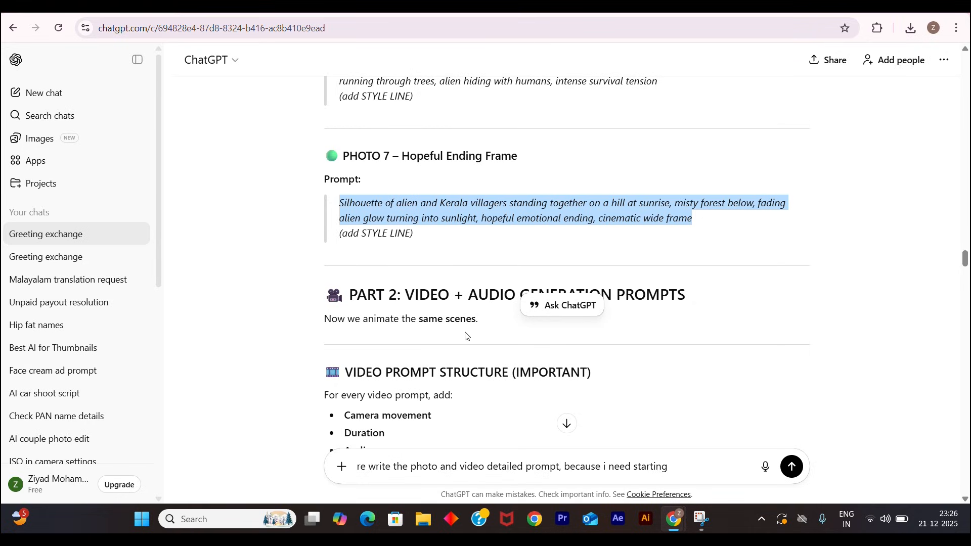
pyautogui.scroll(-4, 389, 298)
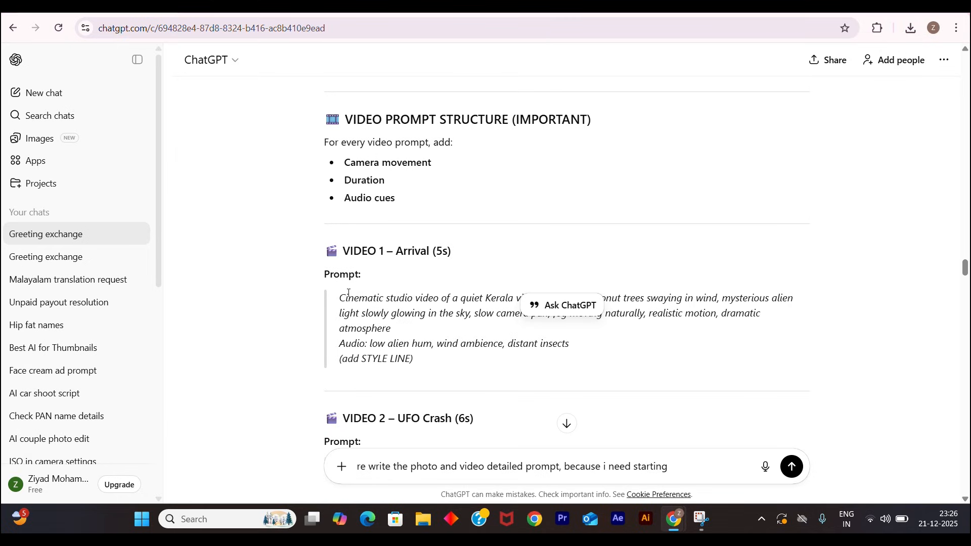
pyautogui.moveTo(342, 296); pyautogui.dragTo(447, 329)
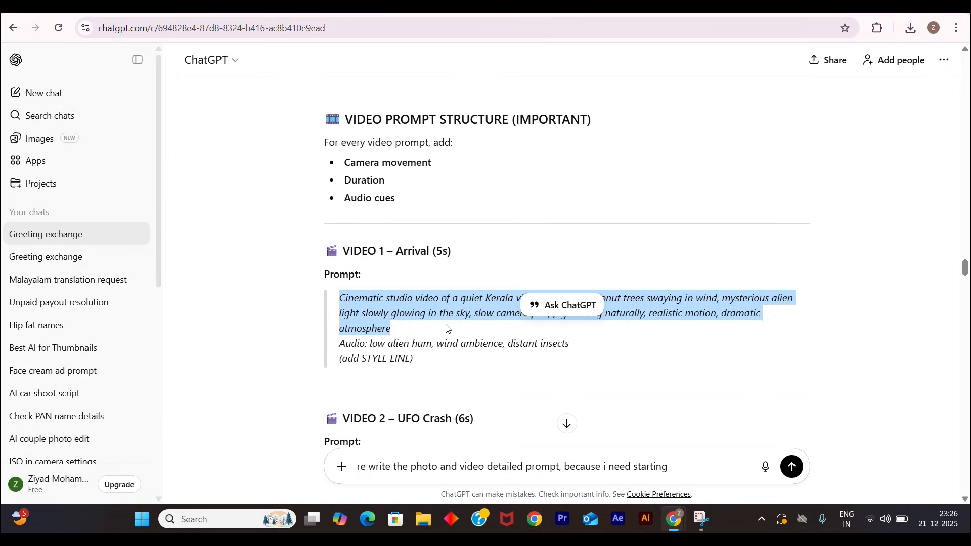
pyautogui.moveTo(447, 329); pyautogui.dragTo(578, 340)
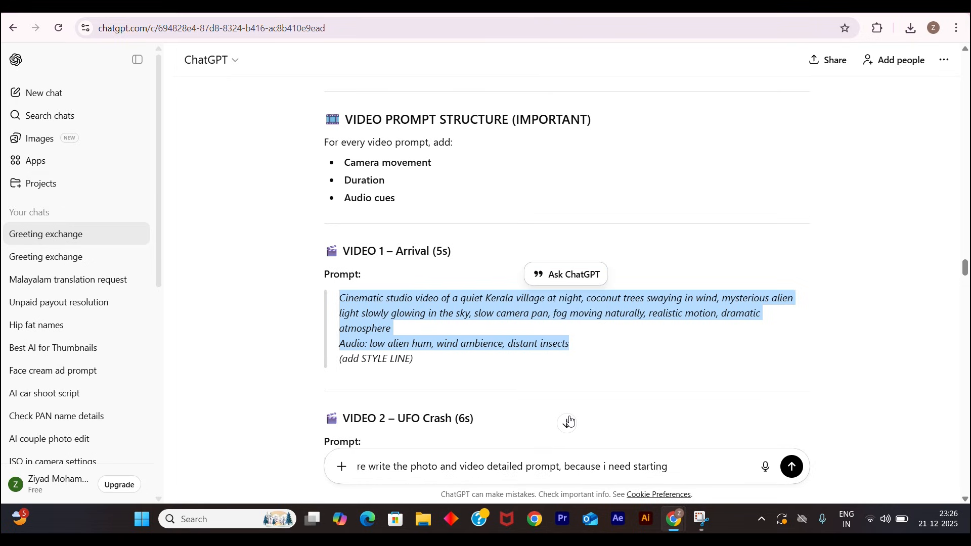
# In Higgsfield's video mode, generate four 10-second videos from the copied arrival prompt with the aurora-lit village image as start frame
pyautogui.hotkey('alt', 'Tab')
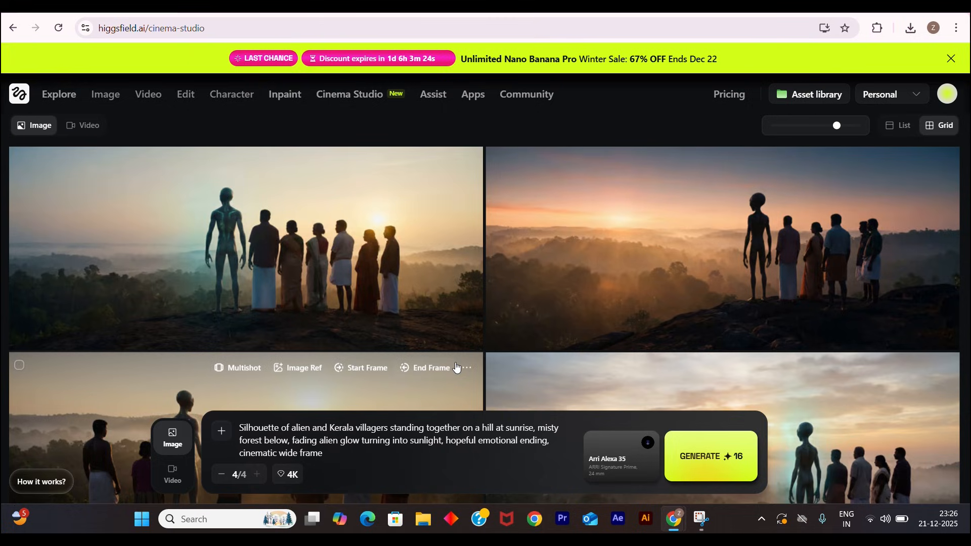
pyautogui.click(172, 478)
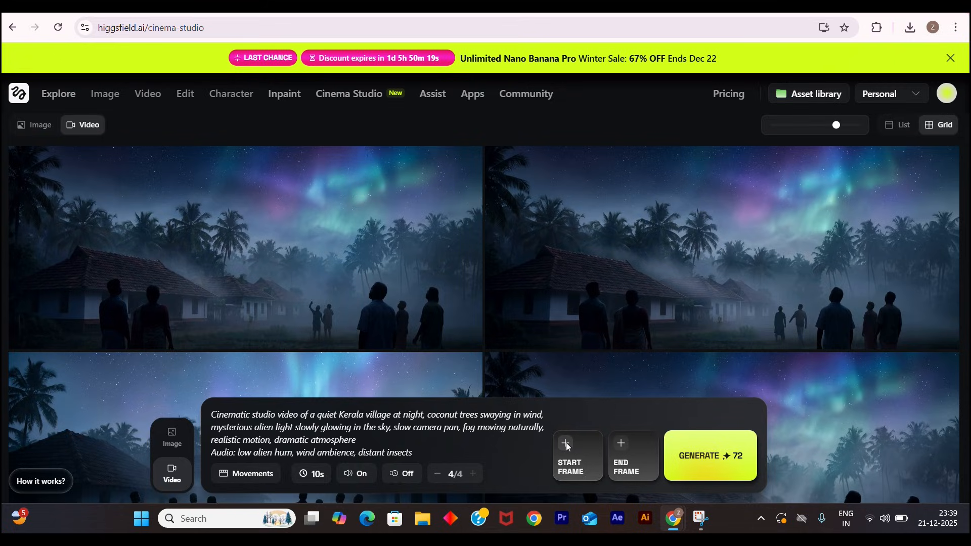
pyautogui.click(566, 442)
pyautogui.click(340, 236)
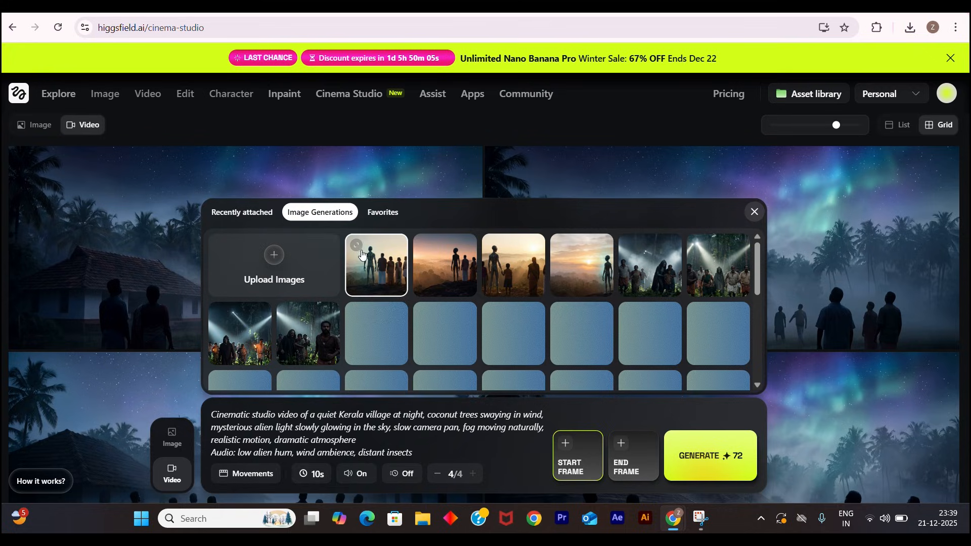
pyautogui.scroll(-5, 461, 335)
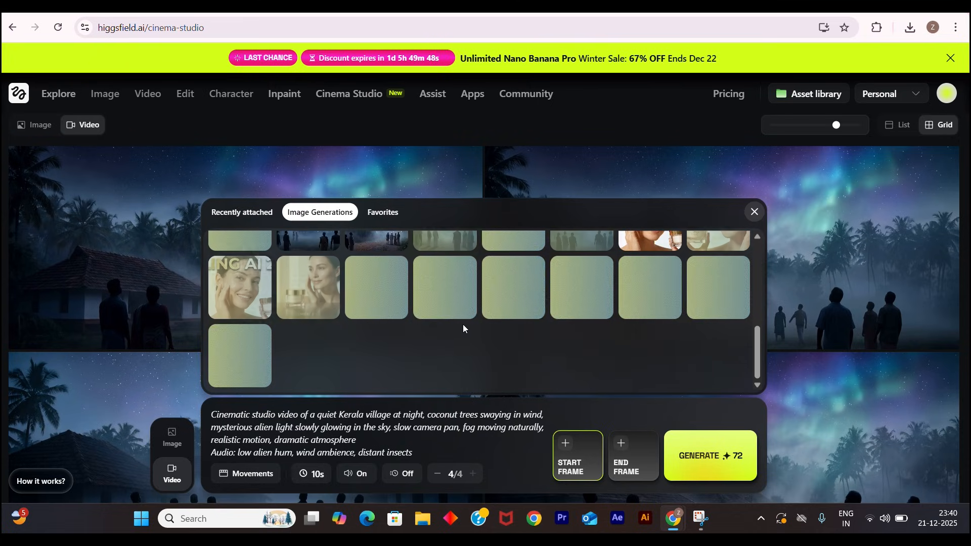
pyautogui.scroll(3, 464, 329)
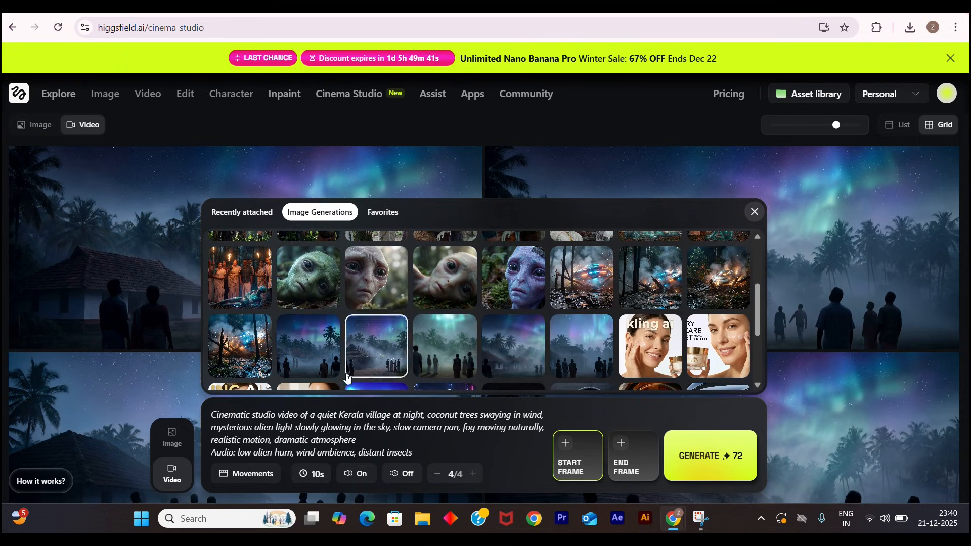
pyautogui.click(298, 341)
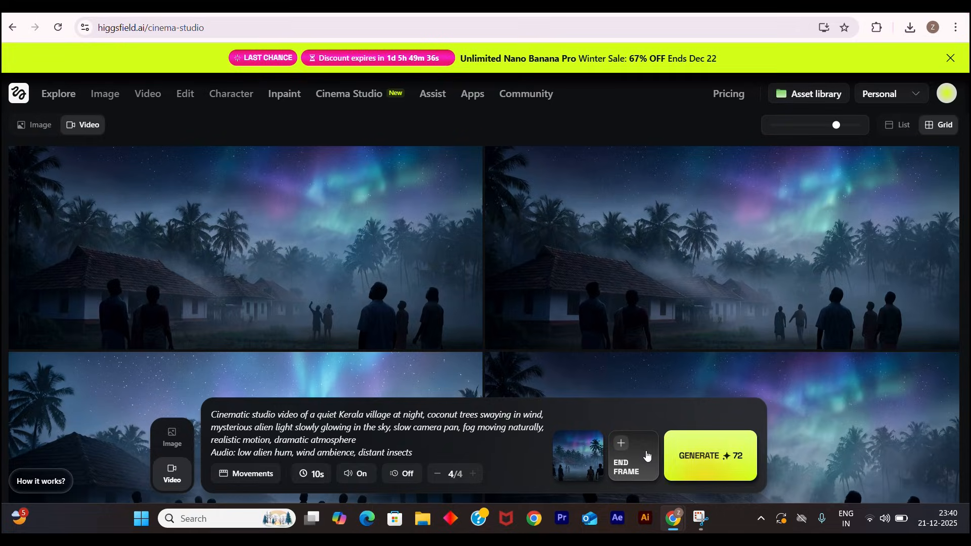
pyautogui.click(694, 457)
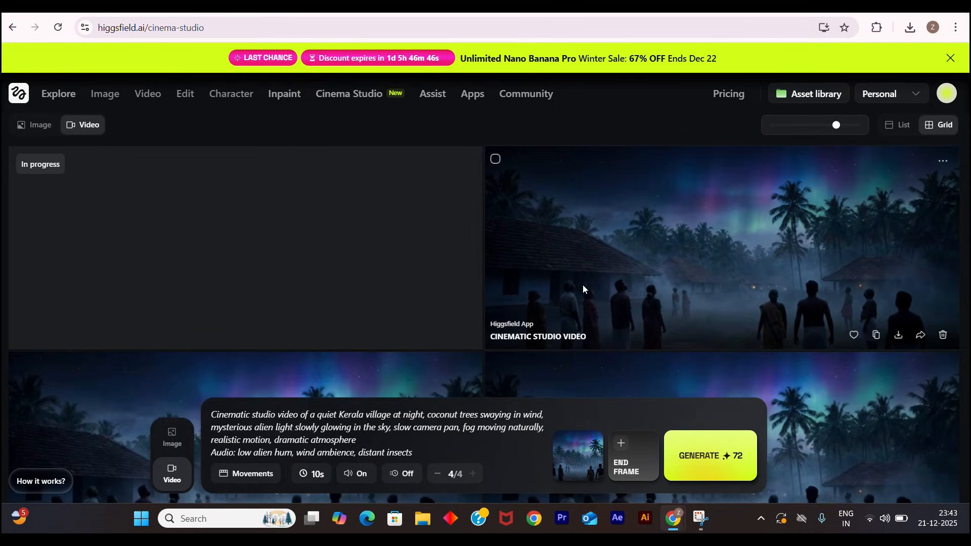
# Play back parts of two of the generated Kerala village night videos to review their motion
pyautogui.click(621, 275)
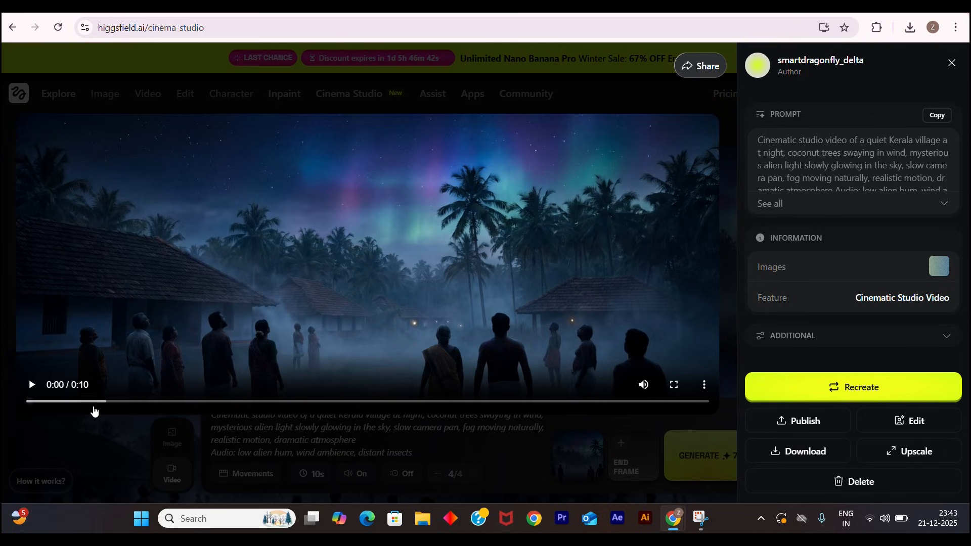
pyautogui.click(31, 387)
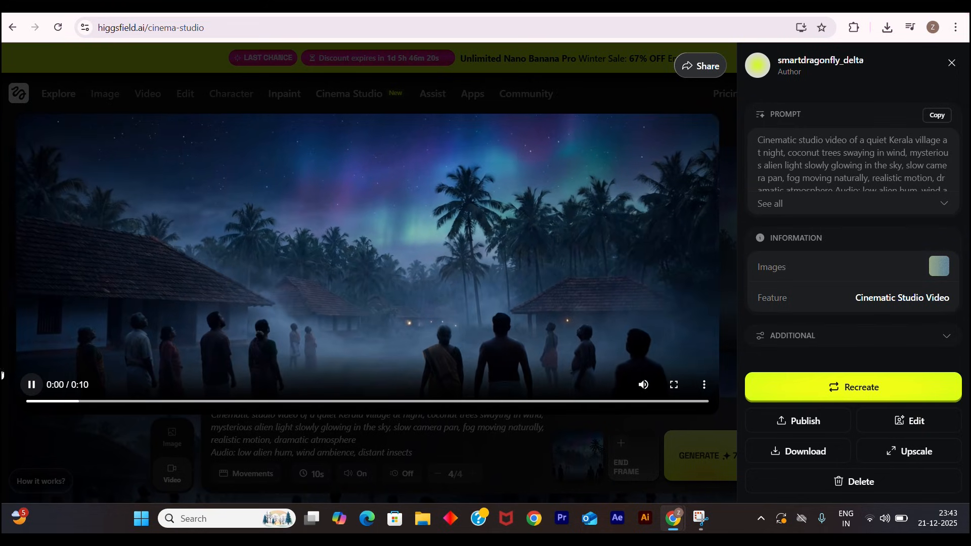
pyautogui.click(30, 387)
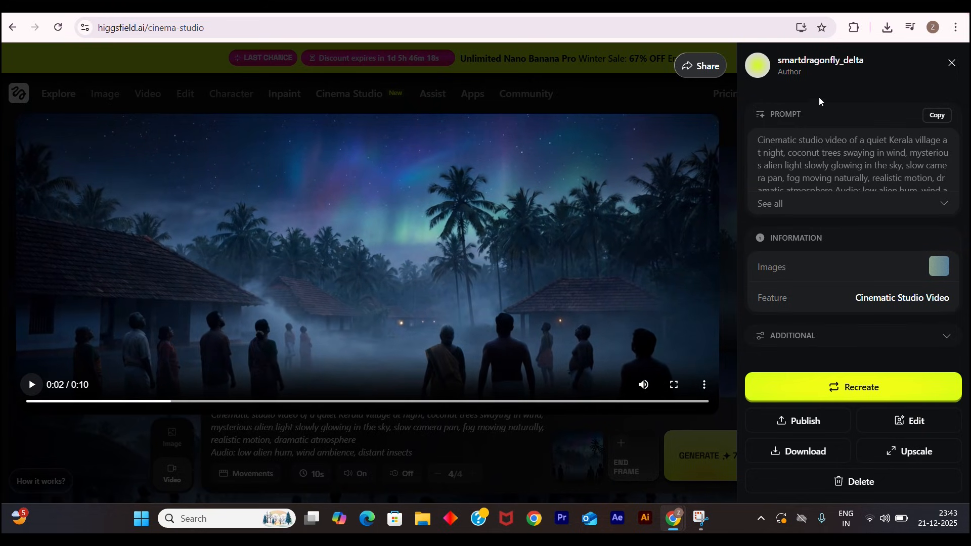
pyautogui.click(732, 253)
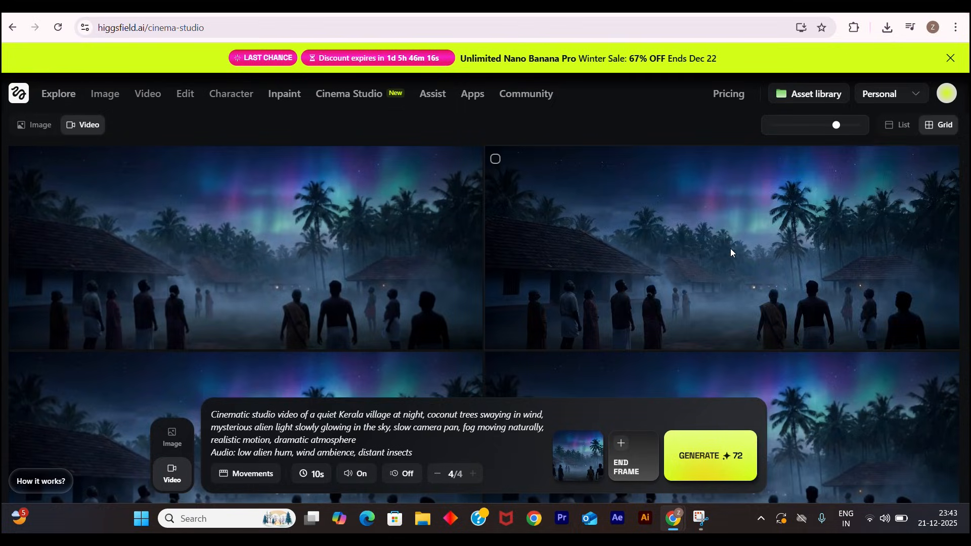
pyautogui.click(110, 287)
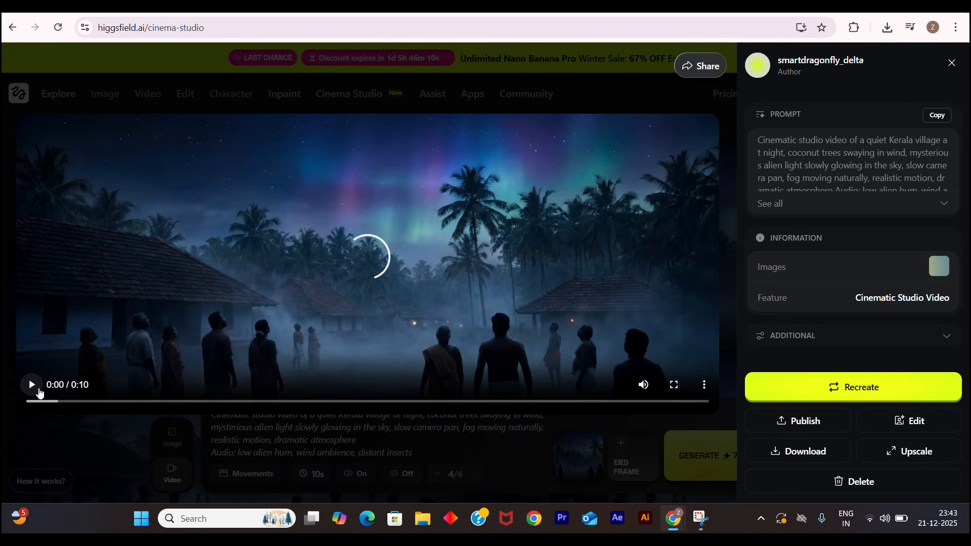
pyautogui.click(32, 386)
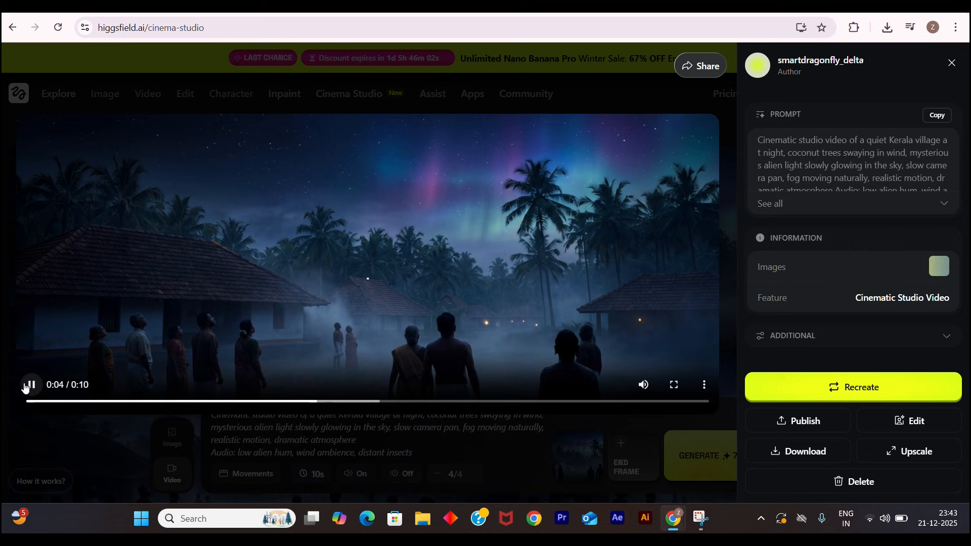
pyautogui.click(25, 388)
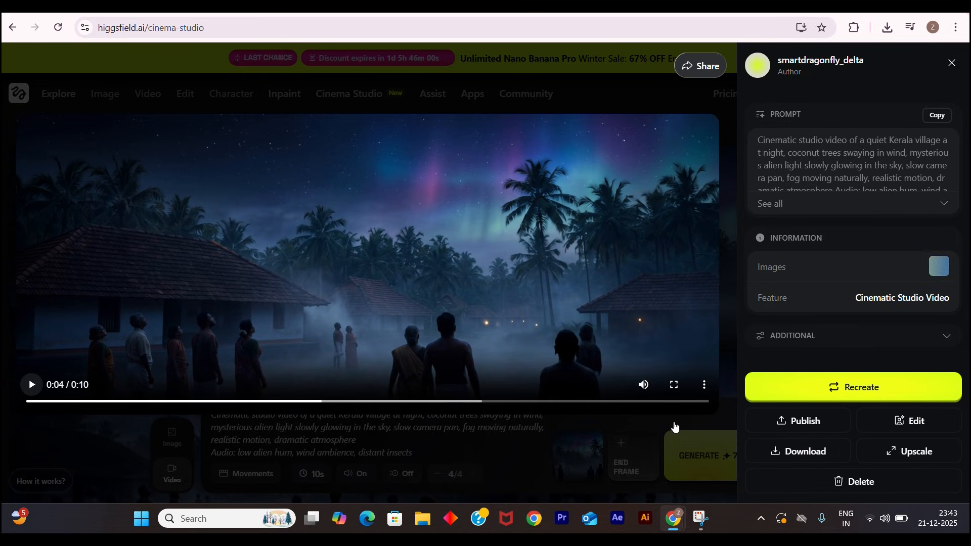
pyautogui.click(672, 429)
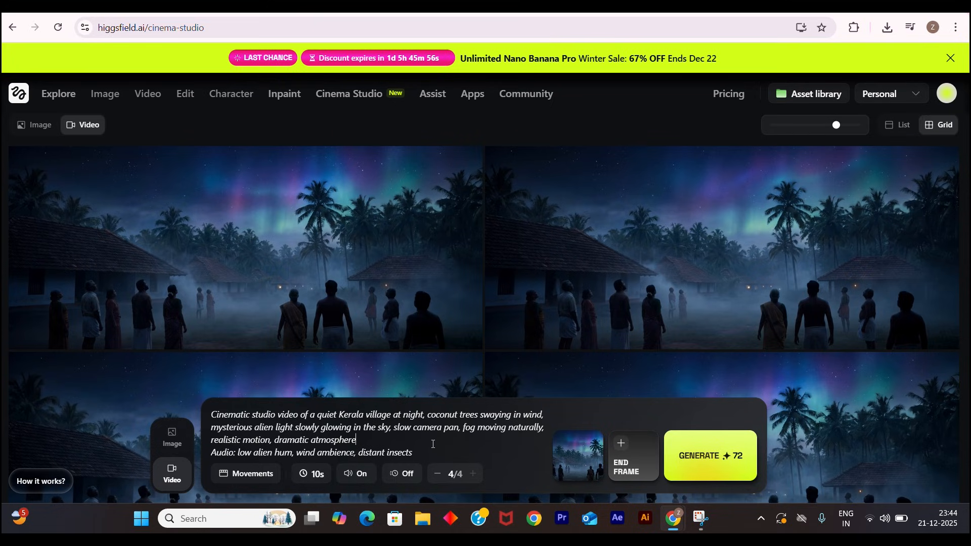
# Clear the arrival prompt and remove the village image from the start frame
pyautogui.hotkey('ctrl', 'a')
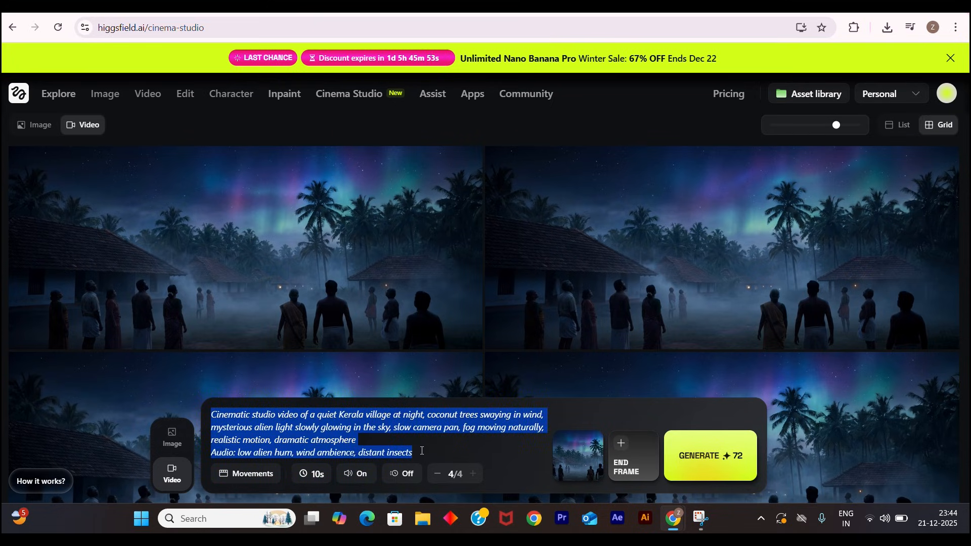
pyautogui.press('BackSpace')
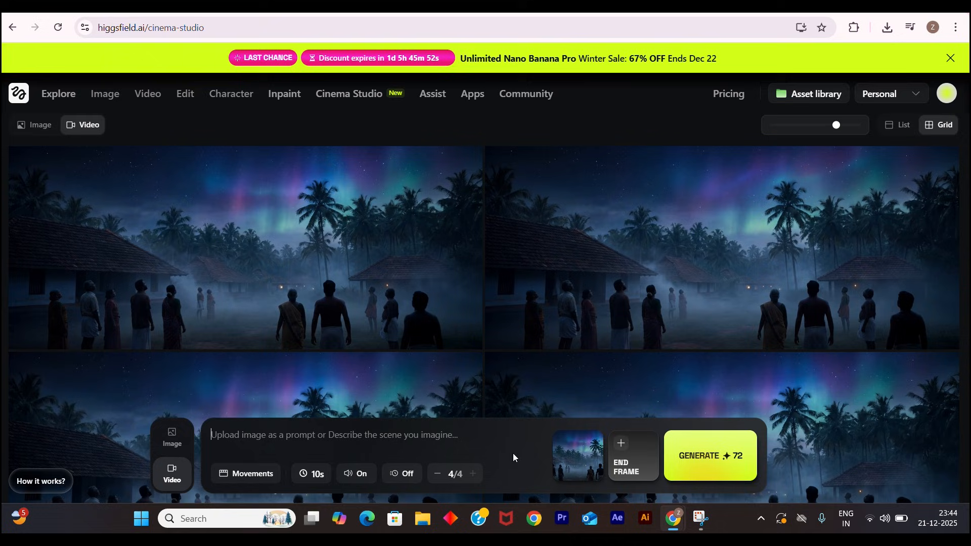
pyautogui.click(601, 440)
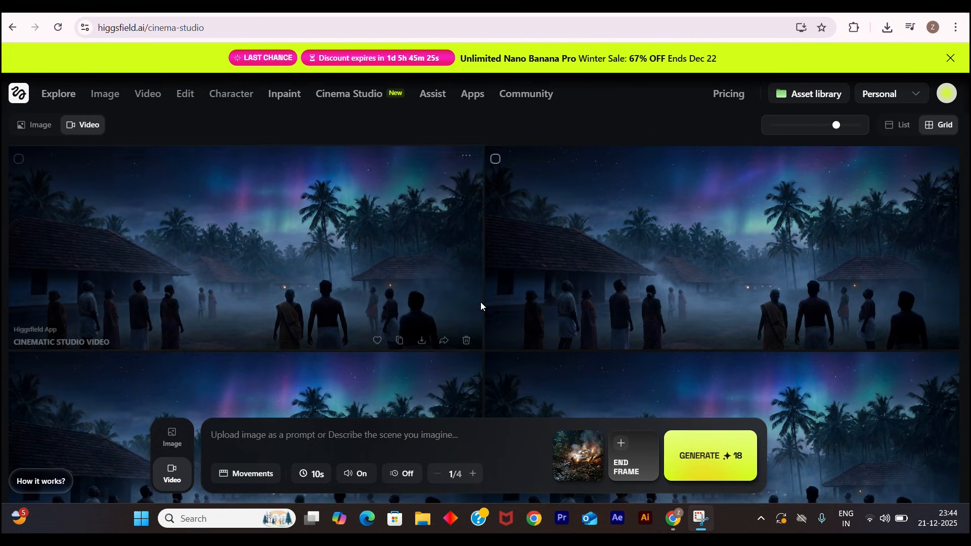
# Switch to ChatGPT and copy the VIDEO 2 – UFO Crash prompt with its audio line, leaving out the style line note
pyautogui.hotkey('alt', 'Tab')
pyautogui.hotkey('alt', 'Tab')
pyautogui.scroll(-3, 453, 324)
pyautogui.scroll(8, 445, 321)
pyautogui.scroll(20, 446, 321)
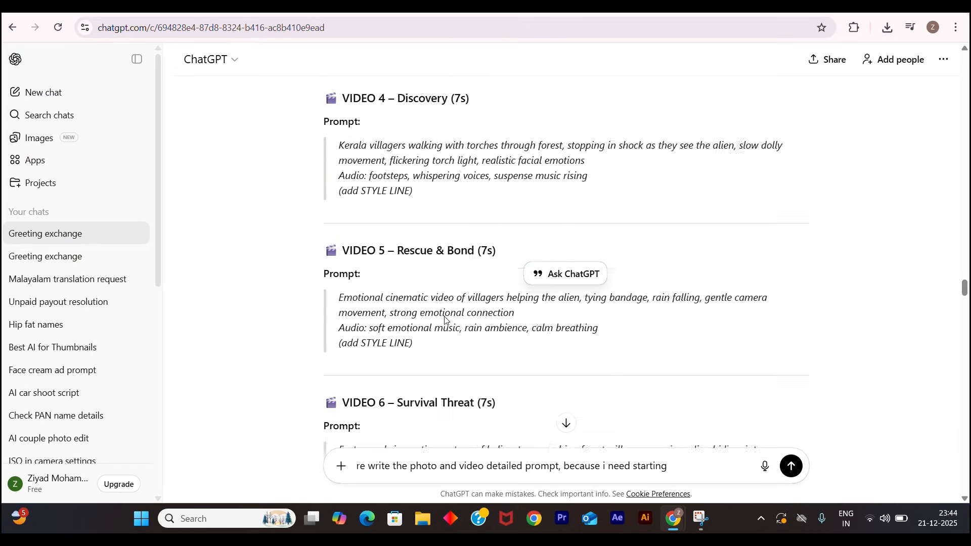
pyautogui.scroll(1, 445, 320)
pyautogui.click(341, 337)
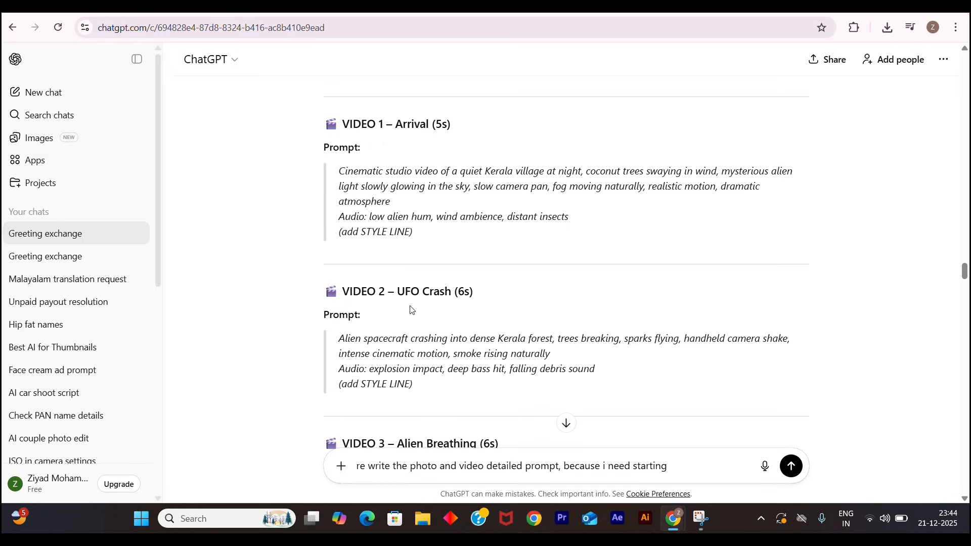
pyautogui.moveTo(337, 345); pyautogui.dragTo(601, 373)
pyautogui.hotkey('ctrl', 'c')
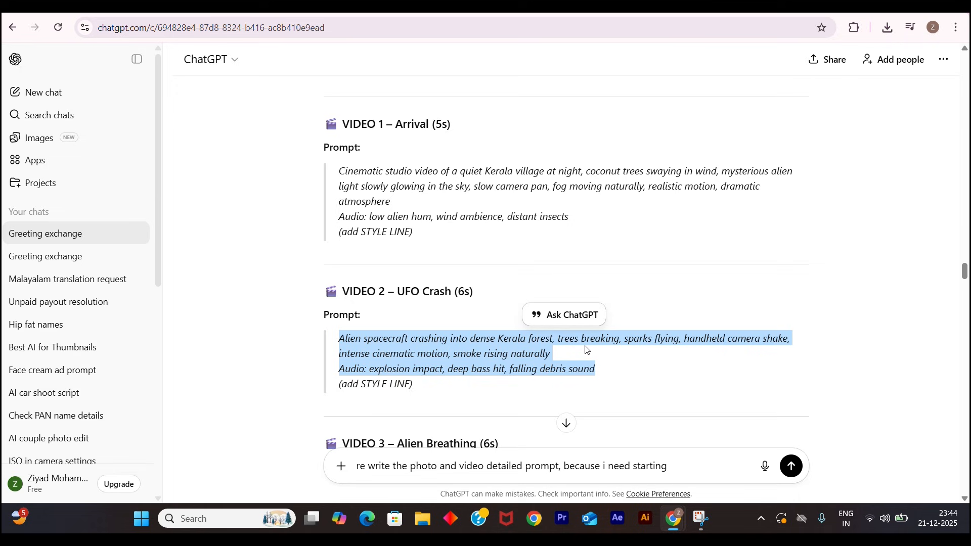
# Return to Higgsfield, enter the copied spacecraft crash prompt, and generate one video from the burning wreck start frame
pyautogui.hotkey('alt', 'Tab')
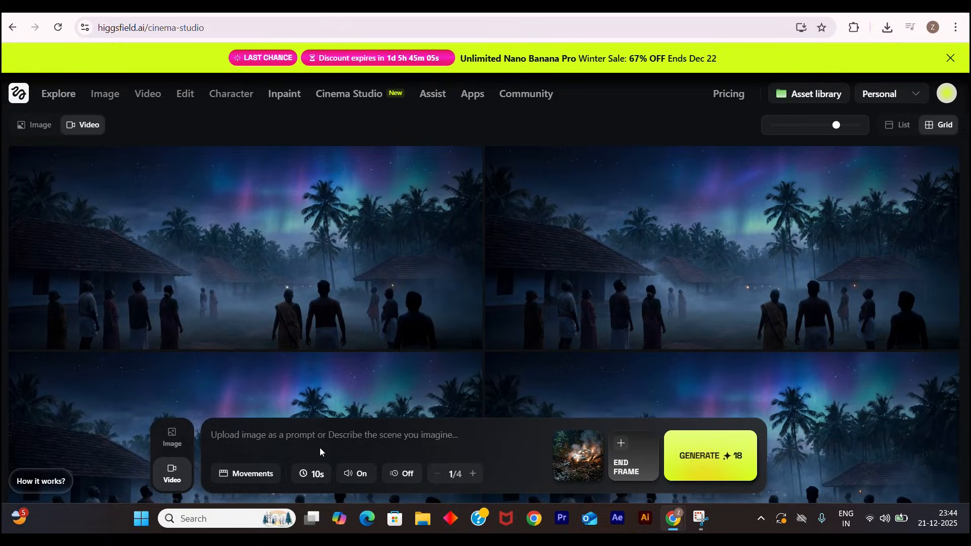
pyautogui.click(320, 448)
pyautogui.hotkey('ctrl', 'v')
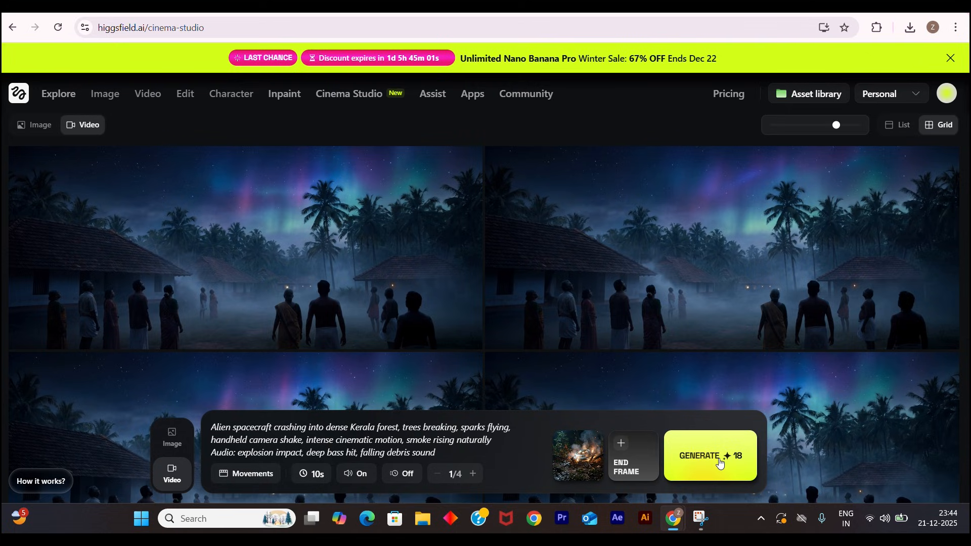
pyautogui.click(716, 463)
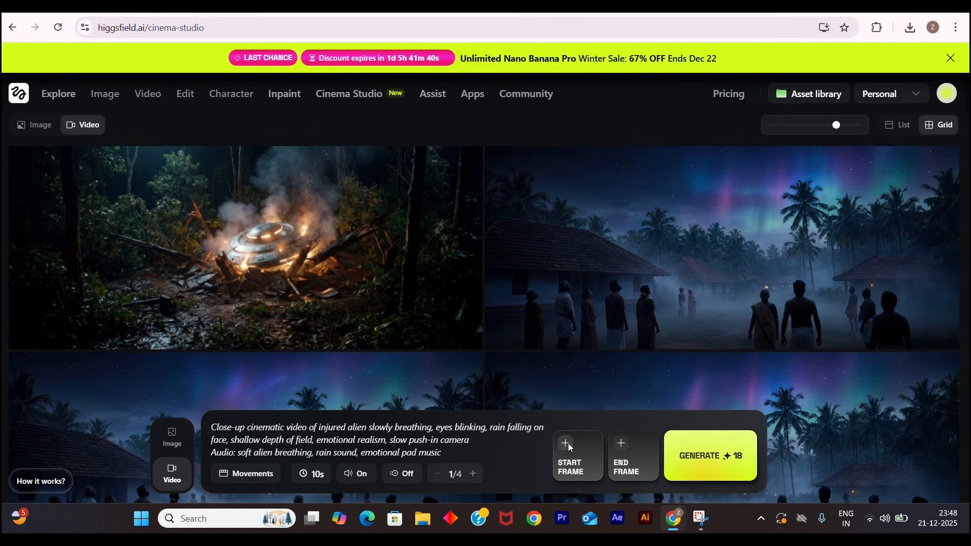
# Choose the blue-purple alien close-up from the image generations as the start frame for the injured alien prompt
pyautogui.click(569, 447)
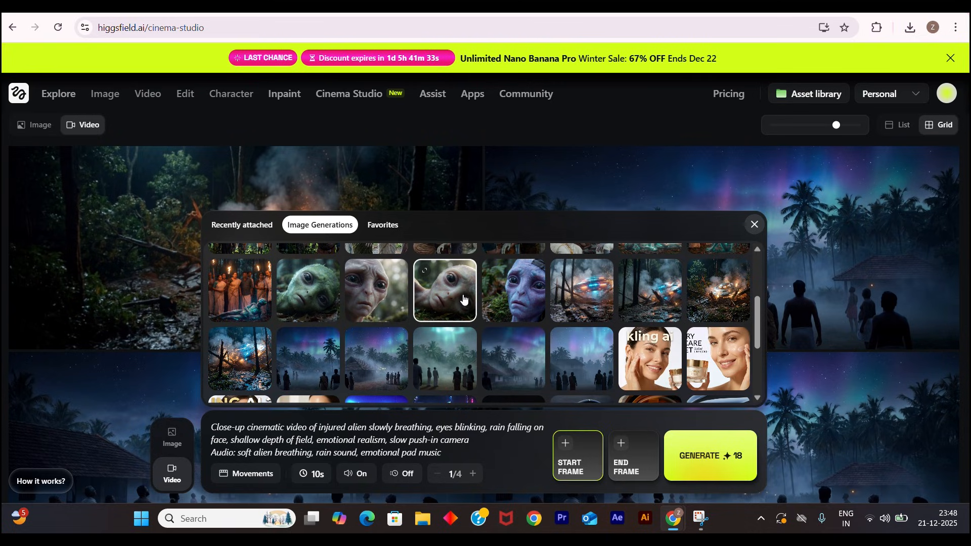
pyautogui.click(487, 296)
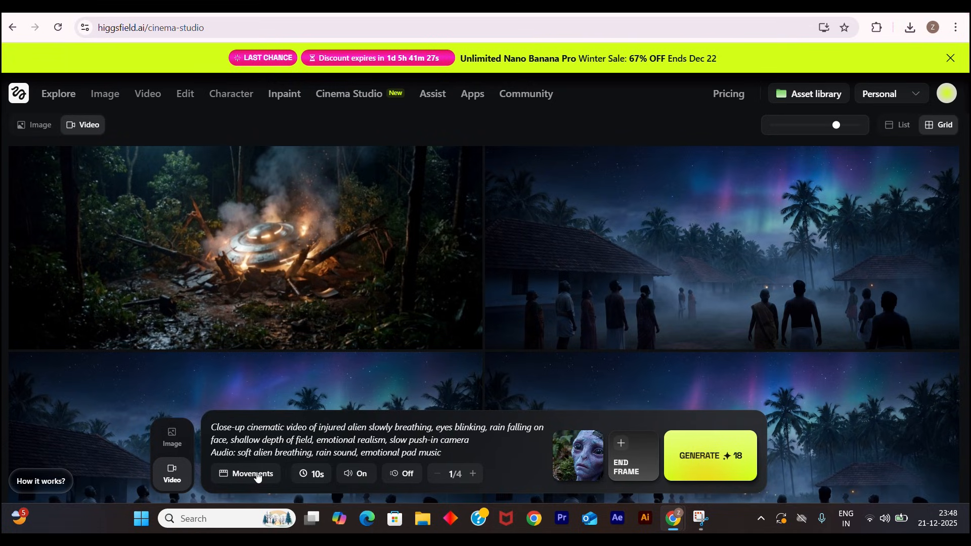
# Look through the available camera movement presets without choosing one
pyautogui.click(238, 475)
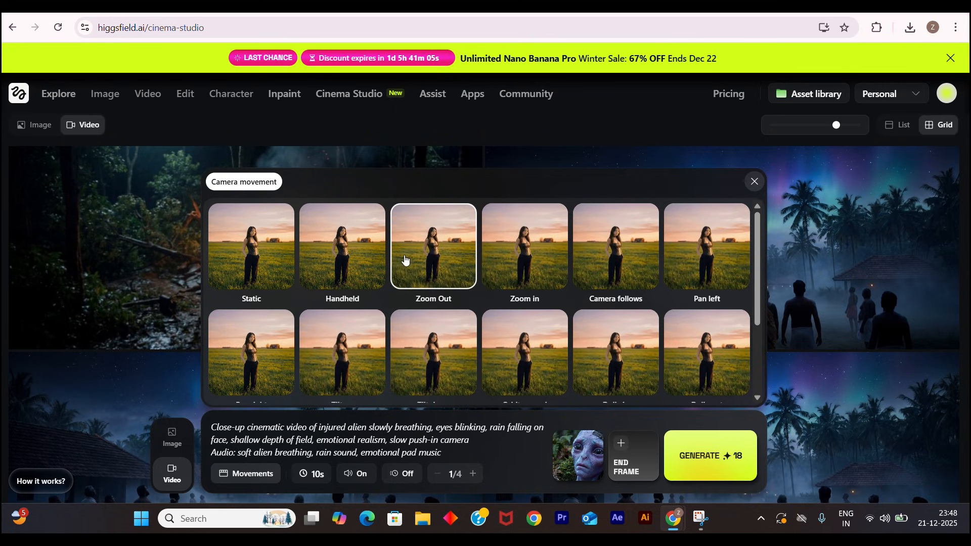
pyautogui.scroll(-1, 434, 367)
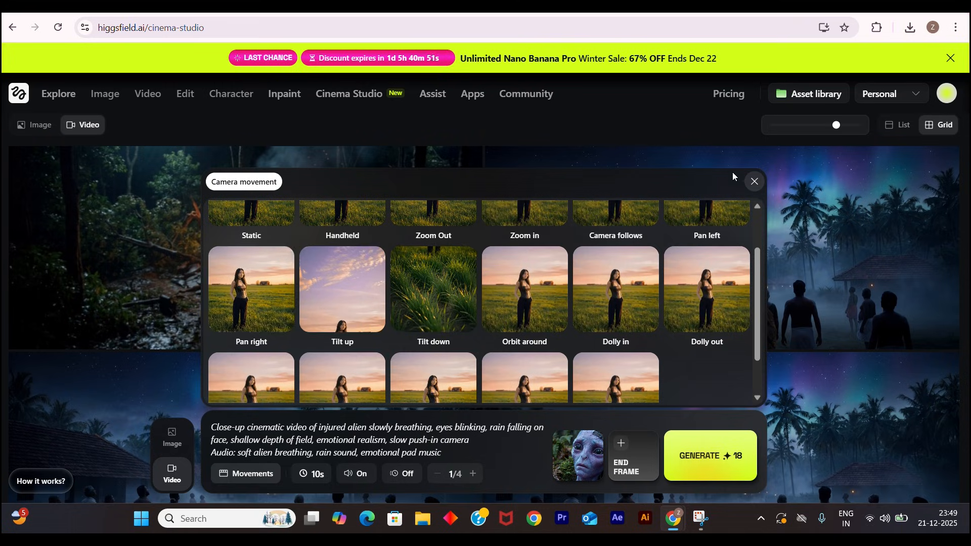
pyautogui.click(752, 183)
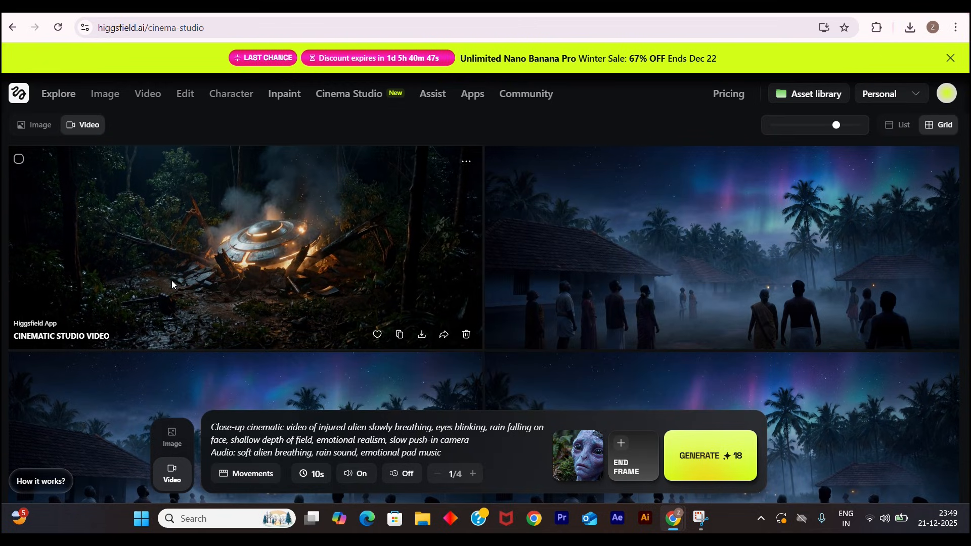
# Generate one video of the injured alien breathing, and raise the number of videos per generation to four
pyautogui.click(709, 455)
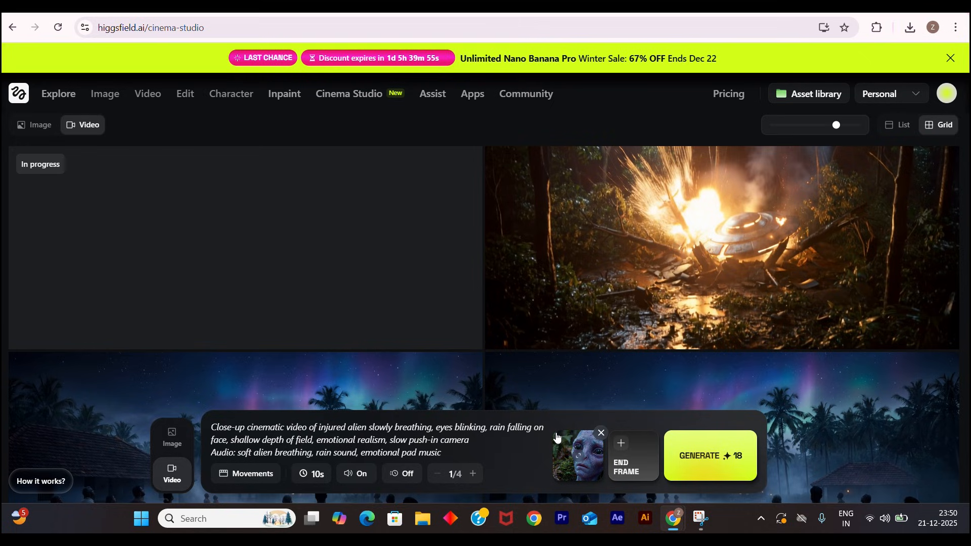
pyautogui.click(473, 474)
pyautogui.click(473, 474)
pyautogui.click(473, 473)
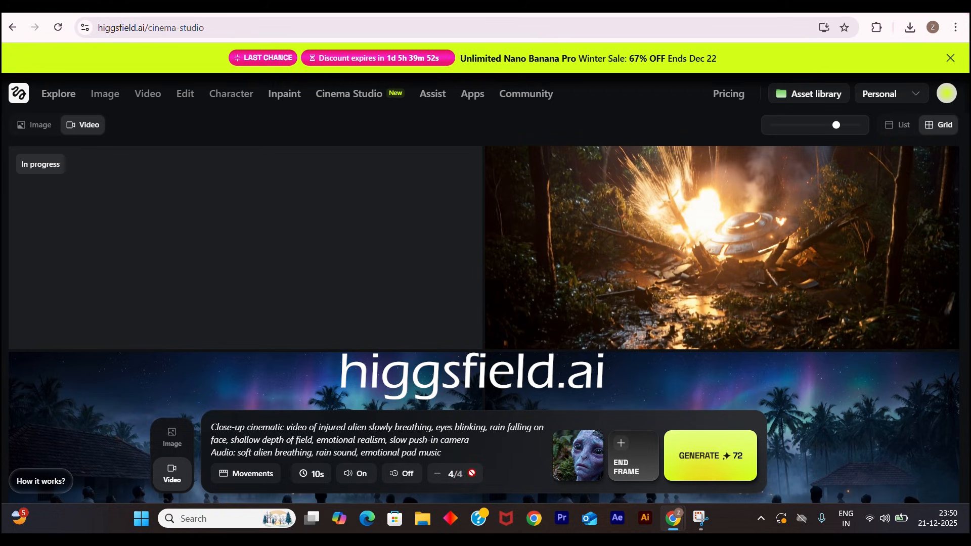
# Lower the number of videos per generation to one
pyautogui.click(439, 474)
pyautogui.click(439, 474)
pyautogui.click(438, 474)
pyautogui.click(472, 476)
pyautogui.click(472, 475)
pyautogui.click(472, 476)
pyautogui.click(438, 474)
pyautogui.click(438, 474)
pyautogui.click(438, 474)
# Open the finished spacecraft crash video in the detail view to watch it
pyautogui.moveTo(659, 282)
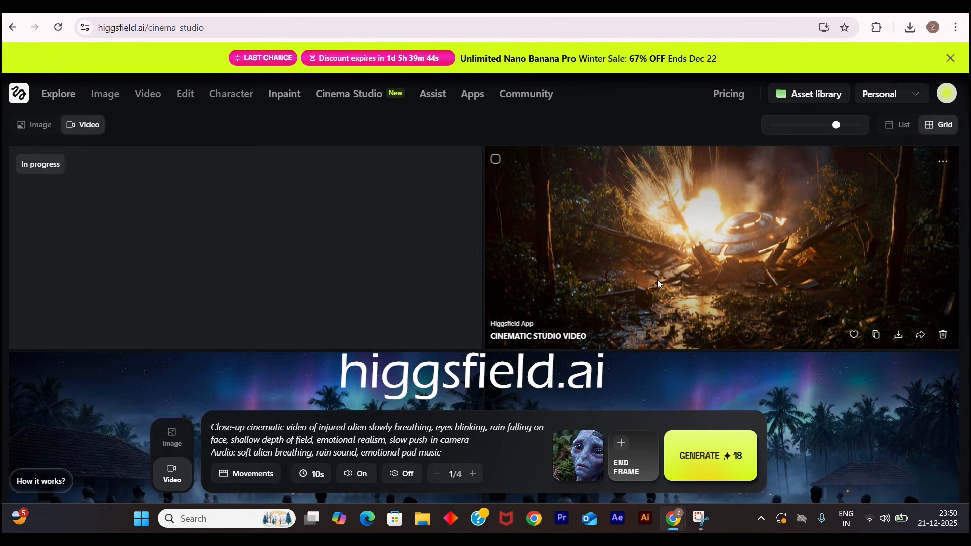
pyautogui.click(659, 283)
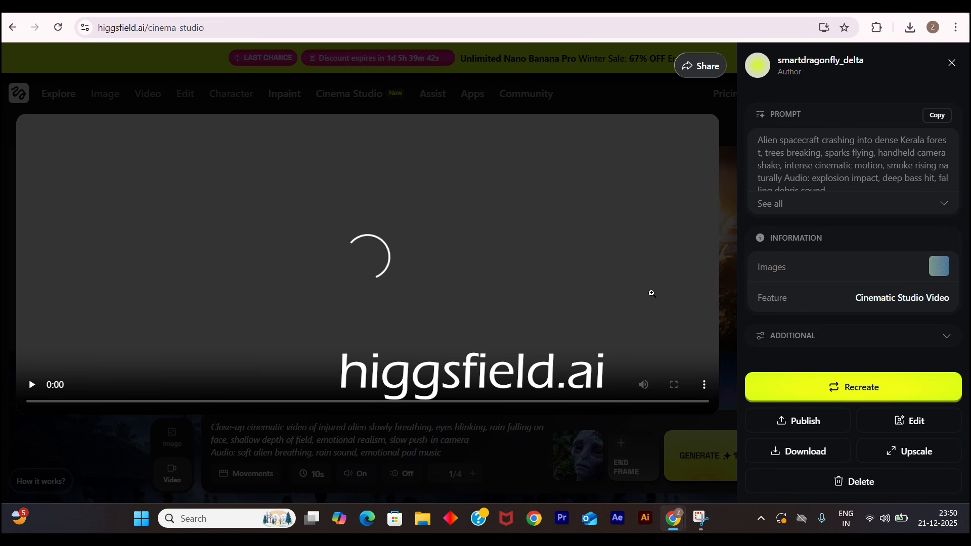
pyautogui.scroll(-1, 620, 354)
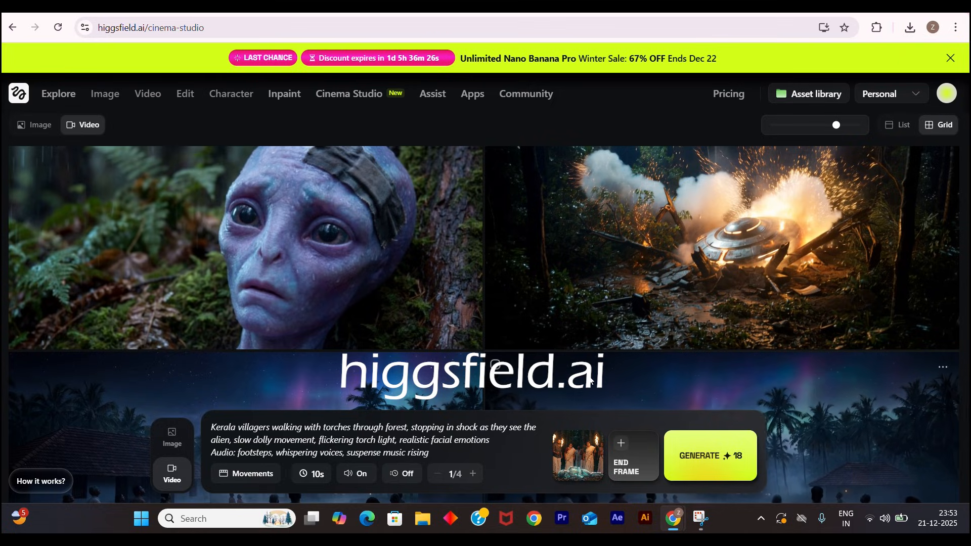
# Generate the torch-bearing villagers video, then remove its start frame and replace the prompt with ChatGPT's prompt about villagers helping the alien
pyautogui.click(727, 470)
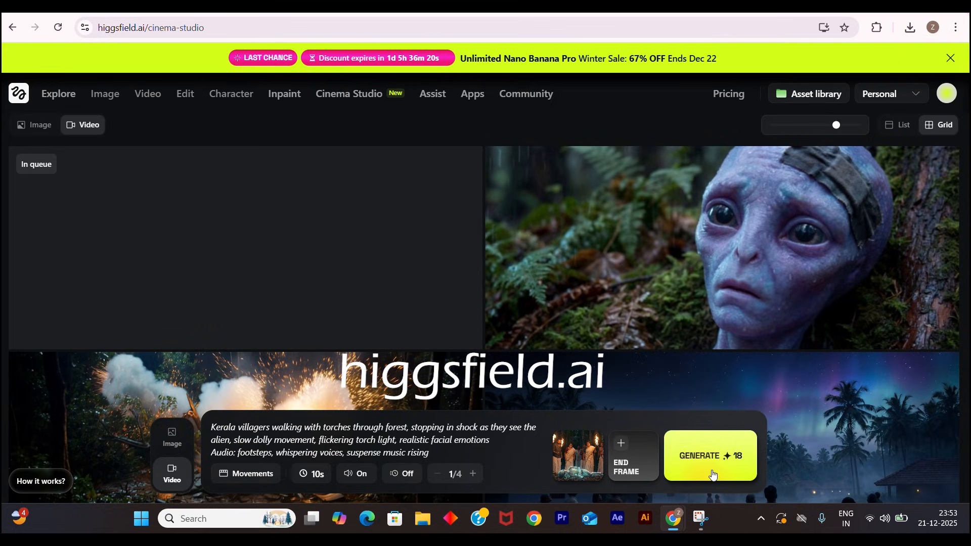
pyautogui.click(602, 434)
pyautogui.moveTo(436, 454); pyautogui.dragTo(189, 426)
pyautogui.press('BackSpace')
pyautogui.hotkey('alt', 'Tab')
pyautogui.moveTo(339, 289); pyautogui.dragTo(630, 329)
pyautogui.hotkey('ctrl', 'c')
pyautogui.hotkey('alt', 'Tab')
pyautogui.hotkey('ctrl', 'v')
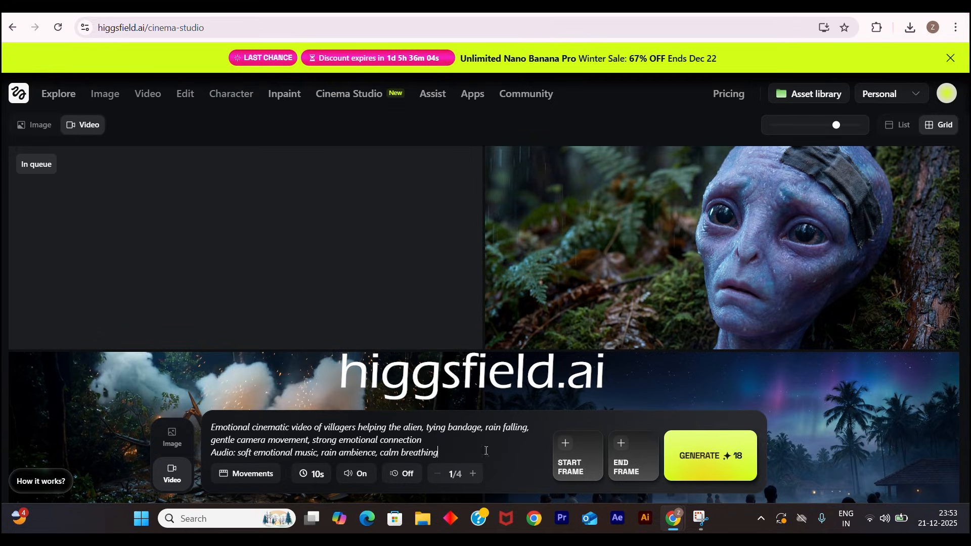
# Choose the image of villagers tending the alien under the tarpaulin as the start frame and generate one video
pyautogui.click(568, 443)
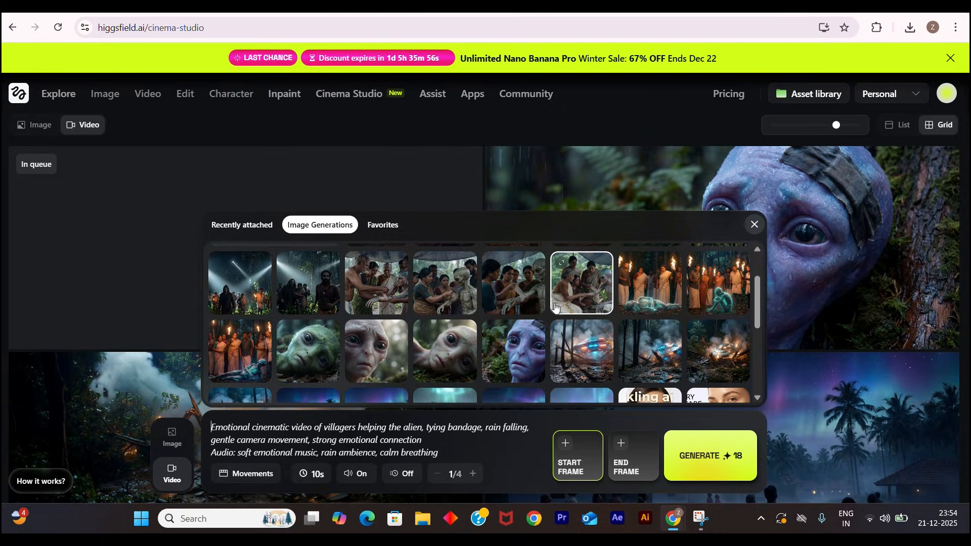
pyautogui.click(565, 306)
pyautogui.click(715, 455)
# Replace the prompt with the VIDEO 6 – Survival Threat helicopter search prompt copied from ChatGPT
pyautogui.moveTo(439, 453); pyautogui.dragTo(204, 428)
pyautogui.press('BackSpace')
pyautogui.hotkey('alt', 'Tab')
pyautogui.scroll(-2, 506, 303)
pyautogui.moveTo(338, 315); pyautogui.dragTo(577, 346)
pyautogui.hotkey('ctrl', 'c')
pyautogui.hotkey('alt', 'Tab')
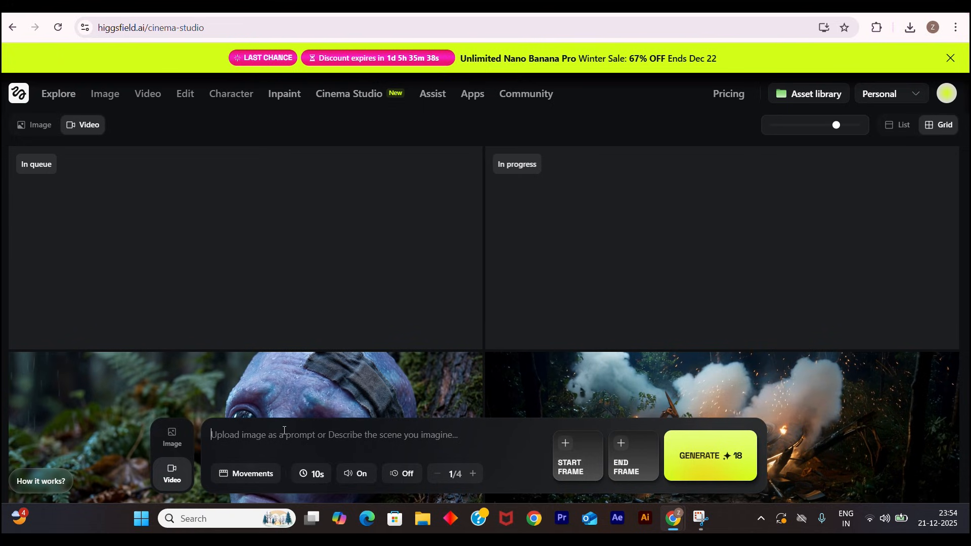
pyautogui.hotkey('ctrl', 'v')
# Choose the dark forest image with searchlights and a bearded man in front as the start frame and generate one video
pyautogui.click(565, 441)
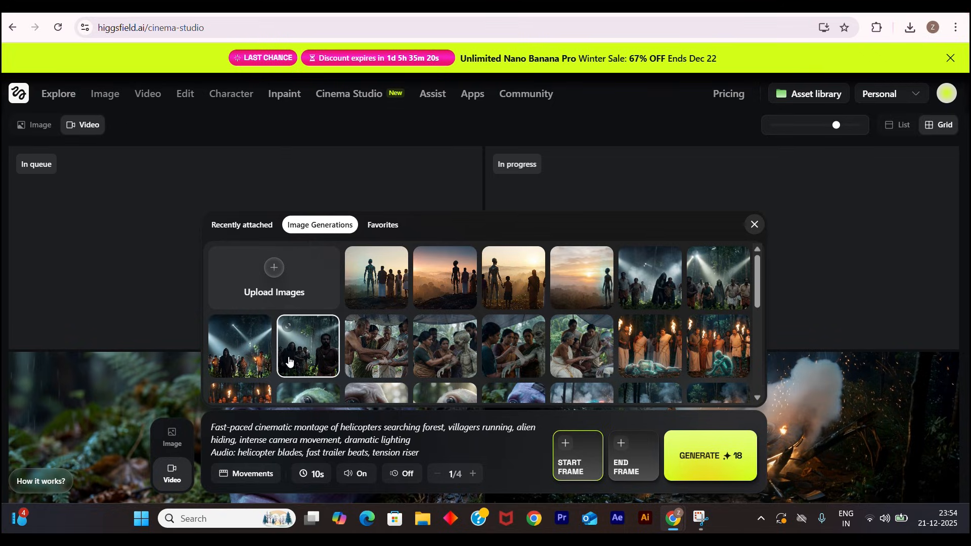
pyautogui.click(289, 361)
pyautogui.click(697, 460)
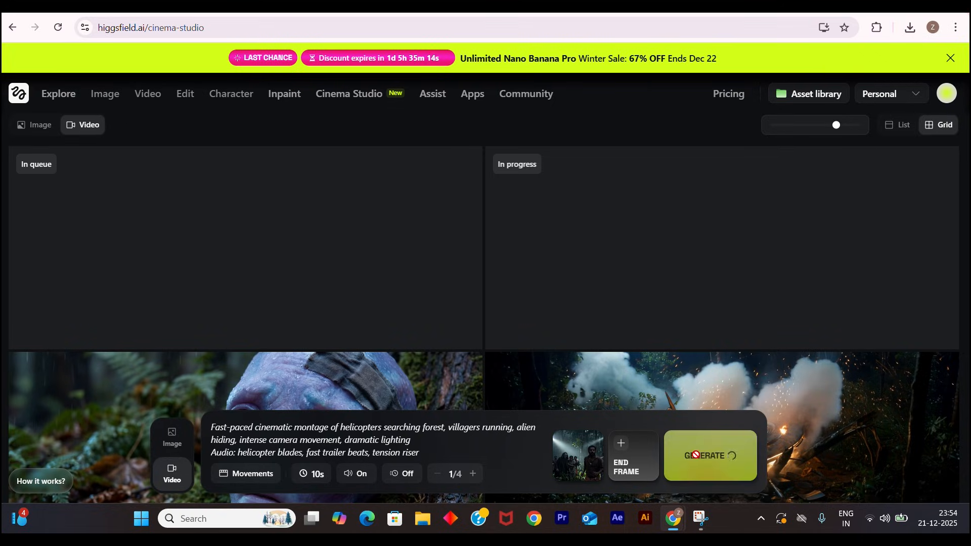
# Replace the prompt with the VIDEO 7 – Ending Title prompt about the Kerala forest at dawn, copied from ChatGPT
pyautogui.moveTo(429, 453); pyautogui.dragTo(186, 419)
pyautogui.press('BackSpace')
pyautogui.hotkey('ctrl', 'Tab')
pyautogui.scroll(-4, 356, 466)
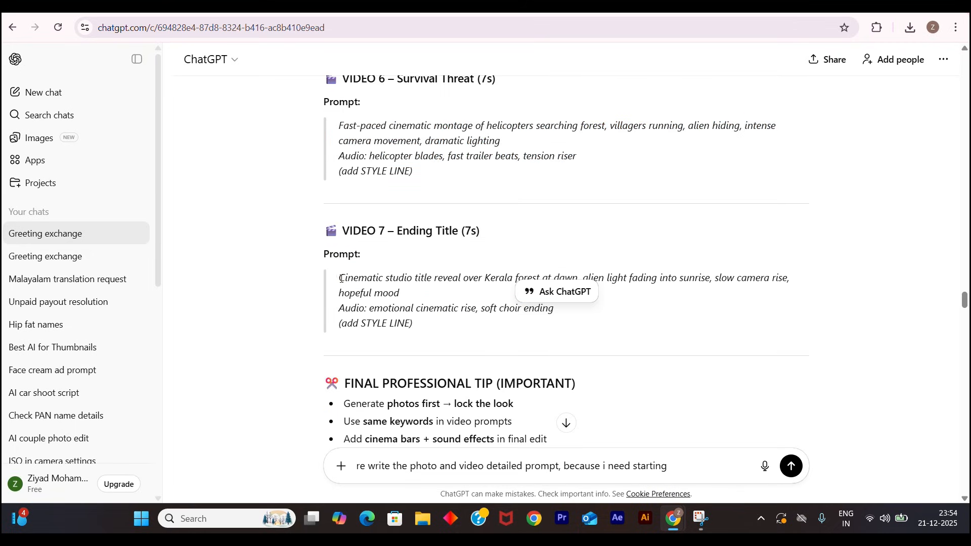
pyautogui.moveTo(340, 275); pyautogui.dragTo(556, 310)
pyautogui.hotkey('ctrl', 'Tab')
pyautogui.hotkey('ctrl', 'v')
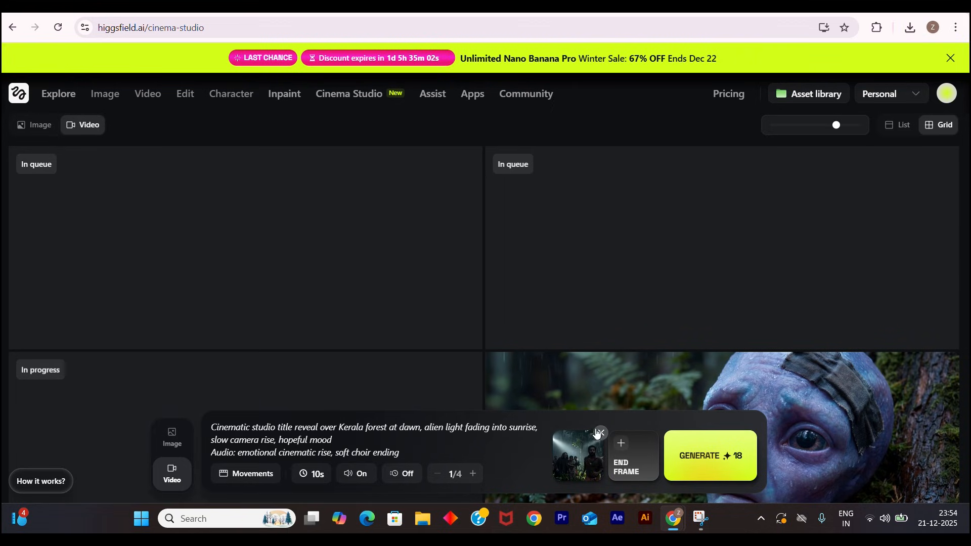
# Swap the start frame for the sunrise image of the alien standing beside the villagers and generate one video
pyautogui.click(600, 435)
pyautogui.click(566, 444)
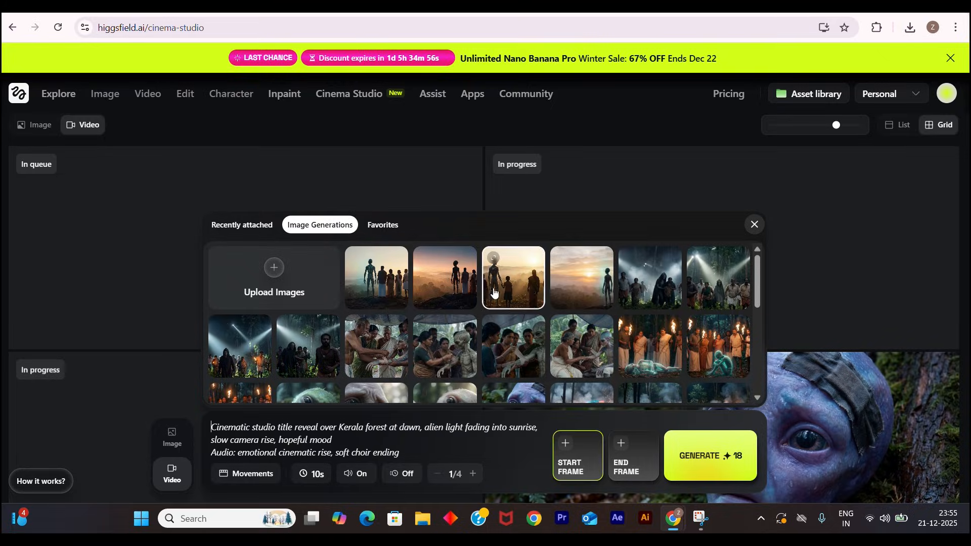
pyautogui.click(406, 285)
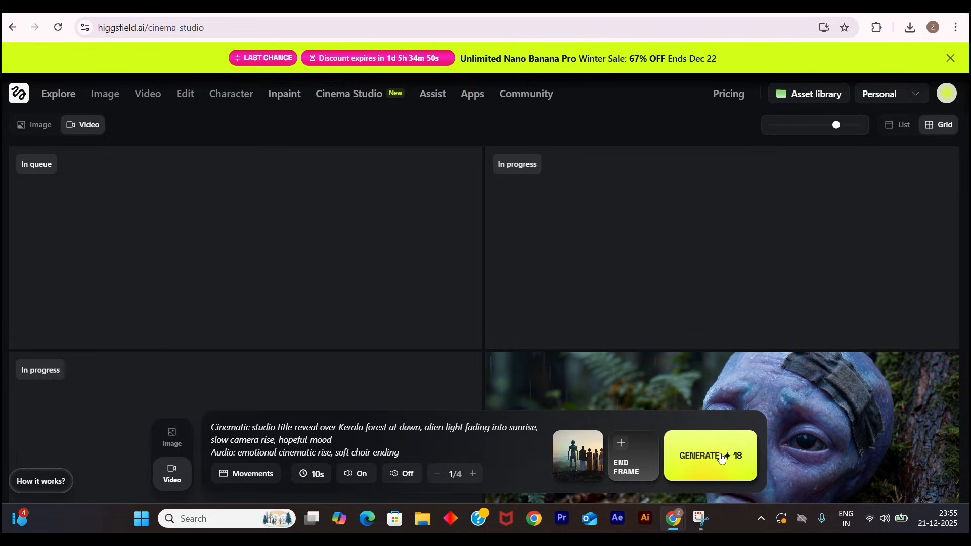
pyautogui.click(718, 462)
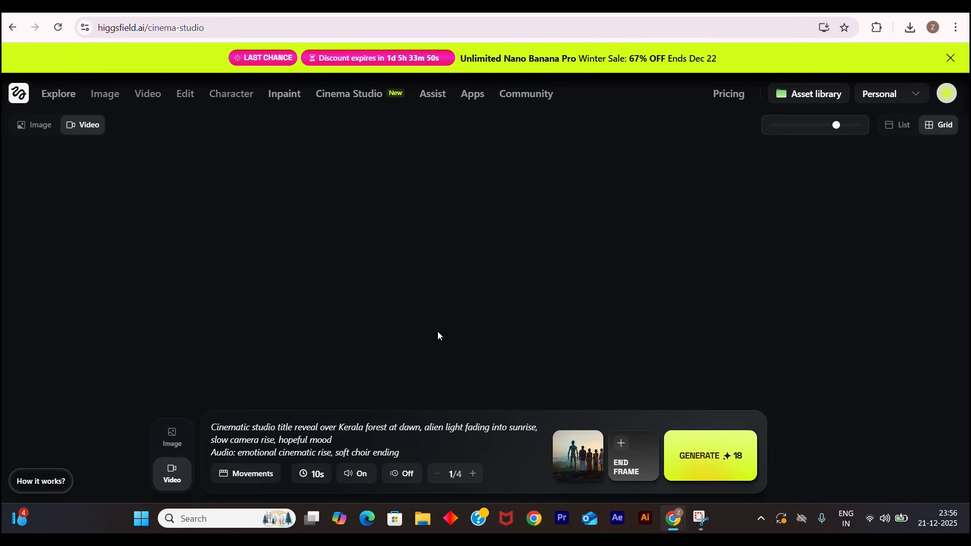
# Generate a second ending title video with the same prompt and sunrise start frame
pyautogui.scroll(-3, 603, 332)
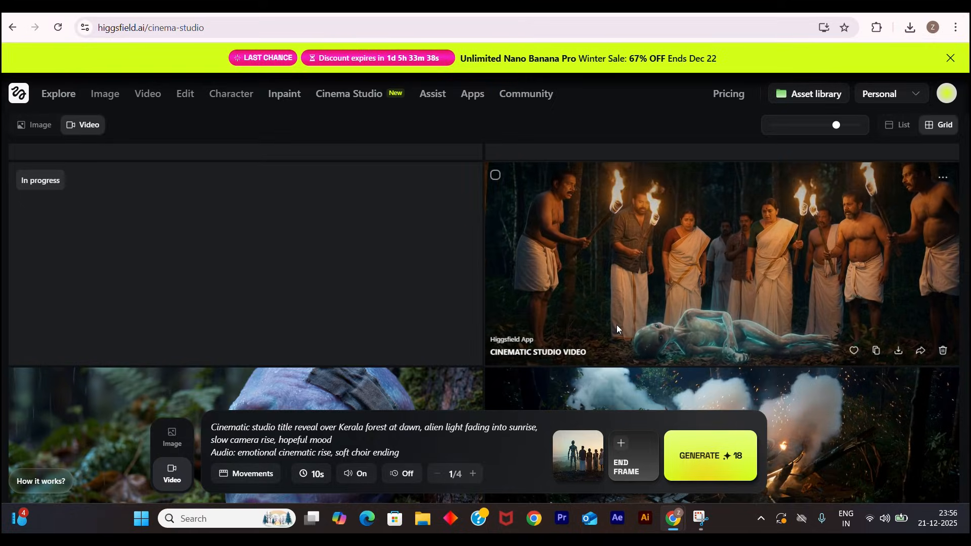
pyautogui.click(698, 459)
pyautogui.scroll(-2, 658, 365)
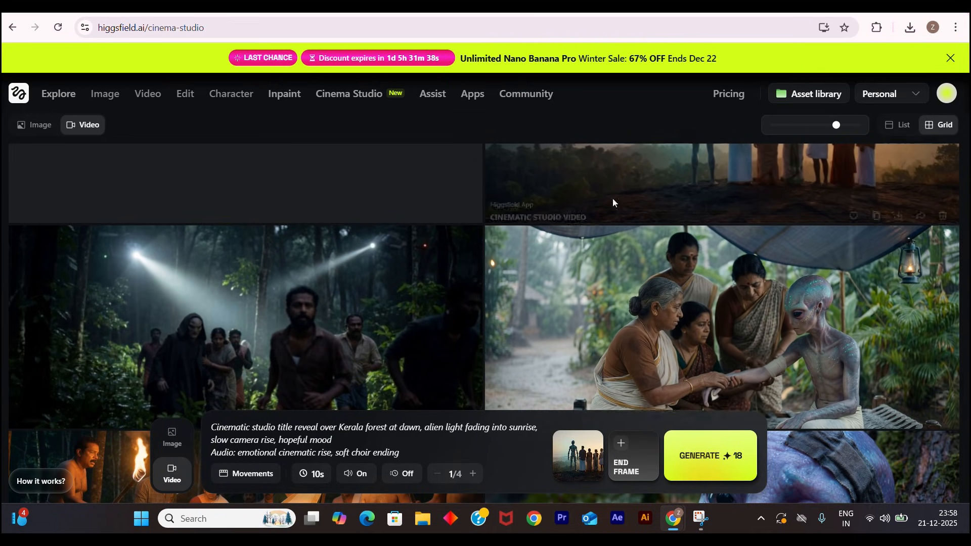
# Add the Zoom Out camera movement to the ending title prompt and generate another video
pyautogui.scroll(-5, 557, 308)
pyautogui.scroll(3, 669, 262)
pyautogui.scroll(-2, 669, 253)
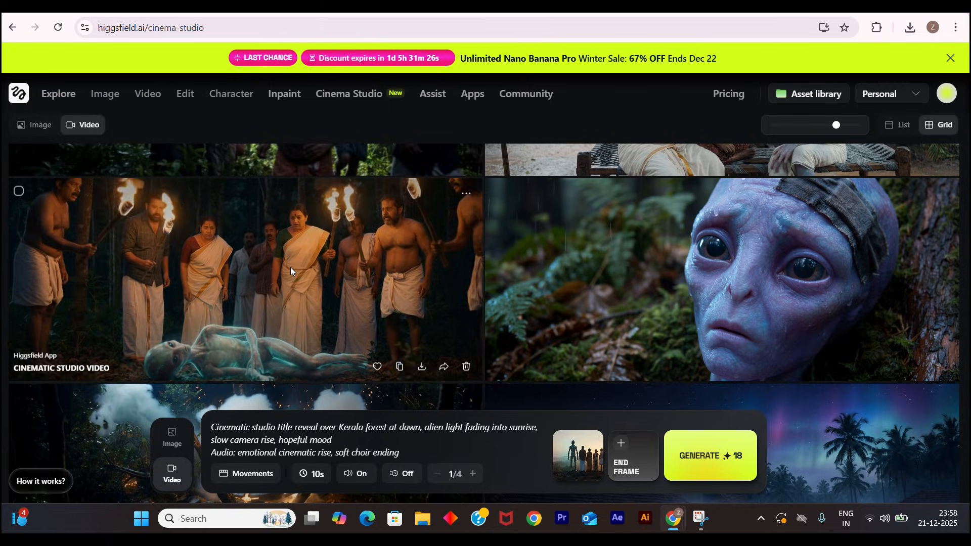
pyautogui.scroll(6, 601, 288)
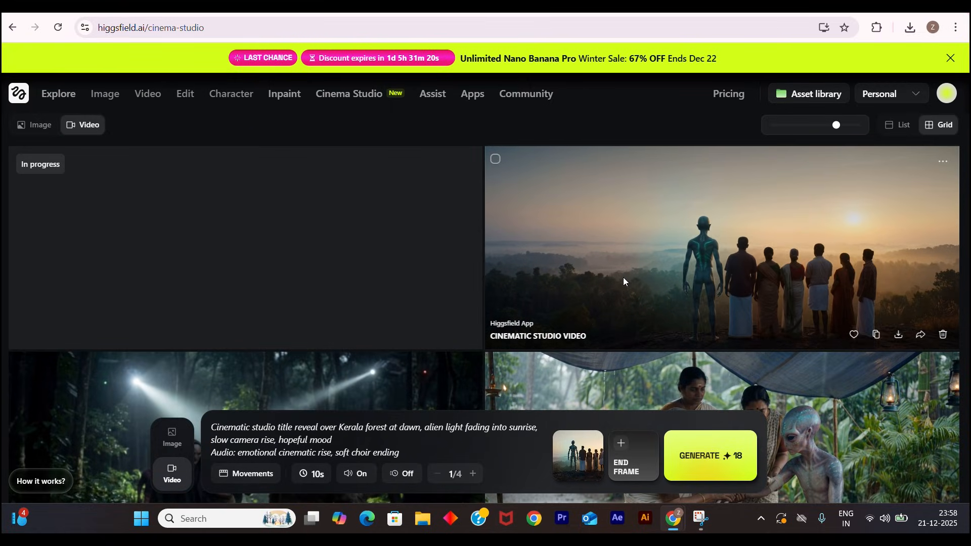
pyautogui.click(246, 473)
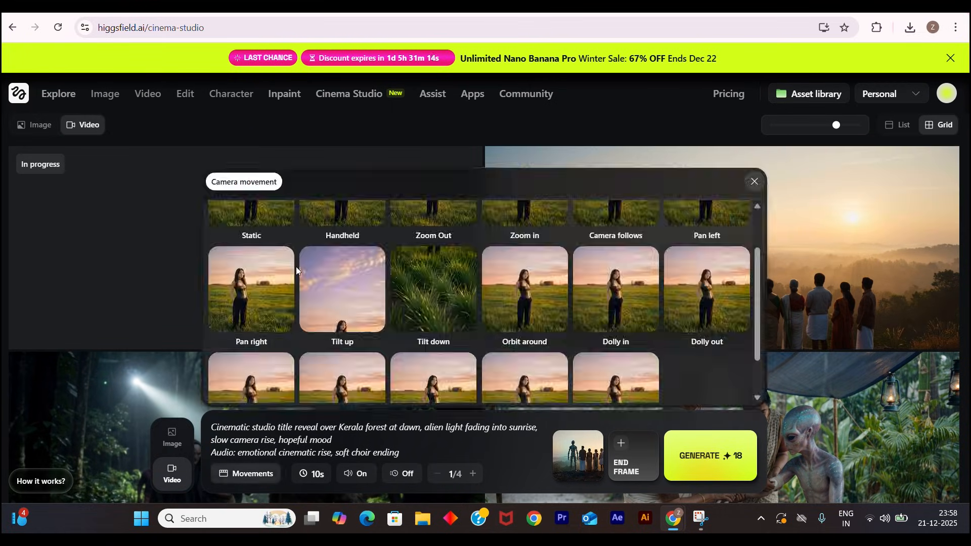
pyautogui.scroll(2, 297, 272)
pyautogui.click(431, 272)
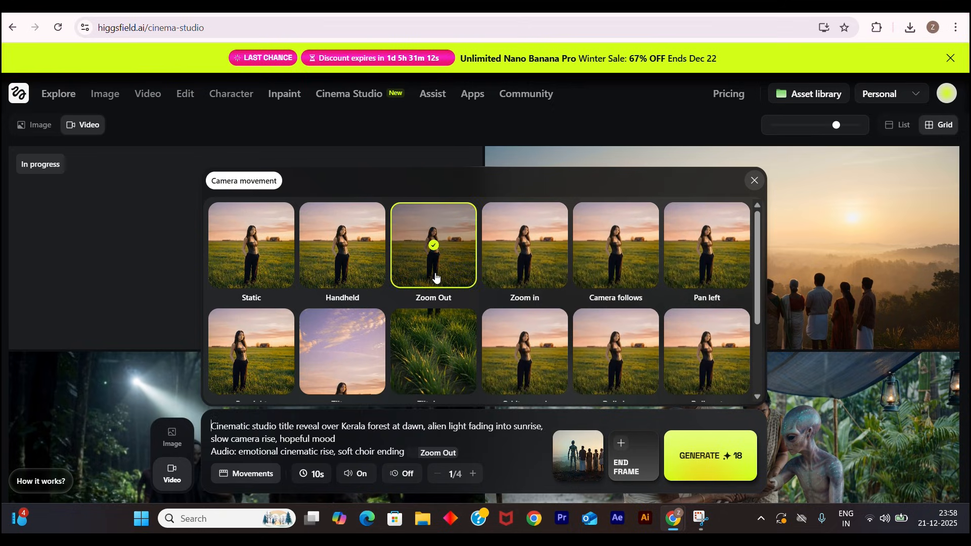
pyautogui.click(754, 181)
# Review the generated videos in the grid, previewing the helicopter search, villagers, injured alien, spacecraft crash and night village scenes
pyautogui.scroll(-12, 433, 325)
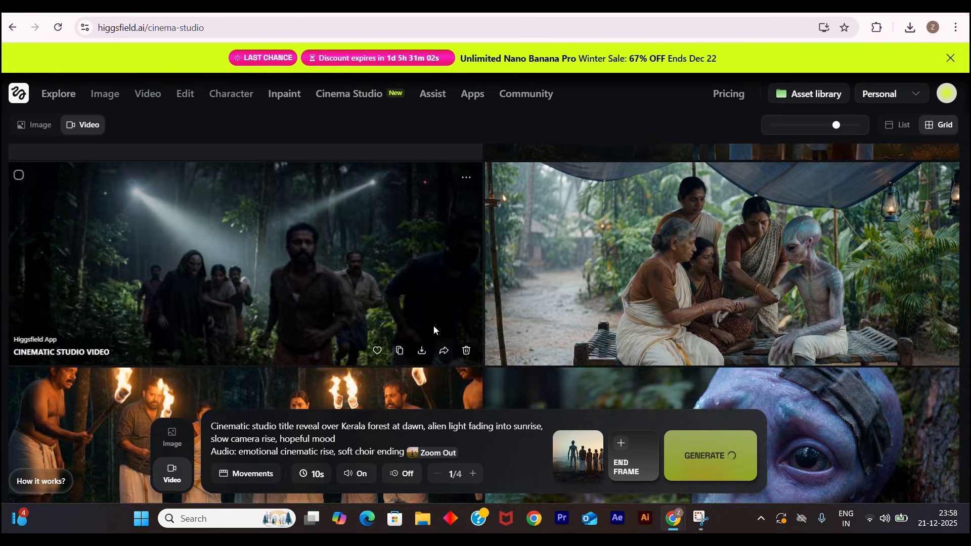
pyautogui.scroll(5, 374, 329)
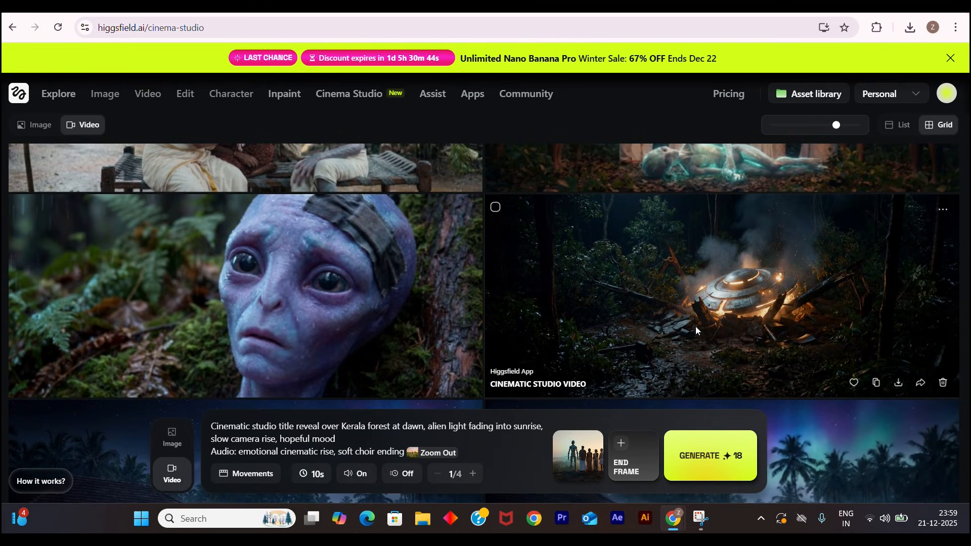
pyautogui.scroll(3, 696, 327)
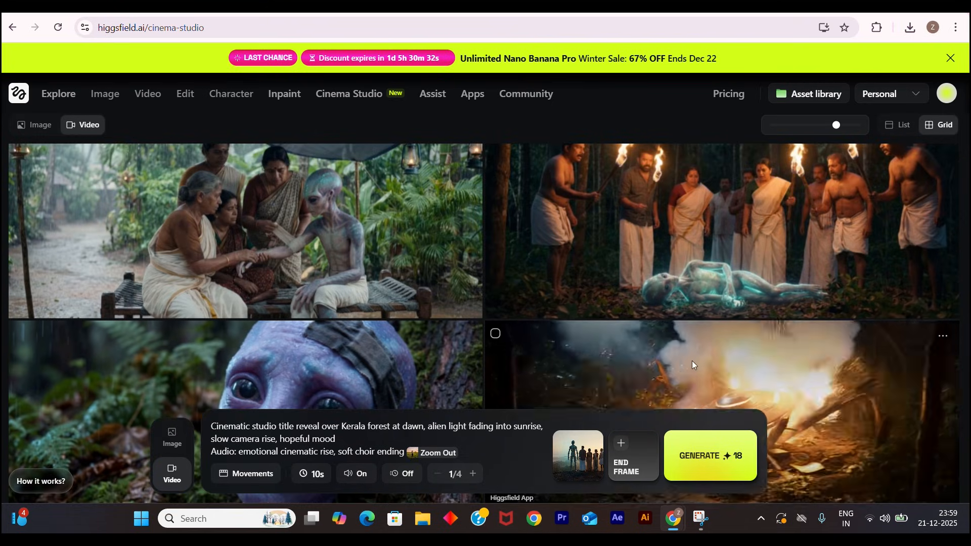
pyautogui.scroll(-2, 692, 360)
pyautogui.scroll(4, 691, 359)
pyautogui.scroll(2, 691, 359)
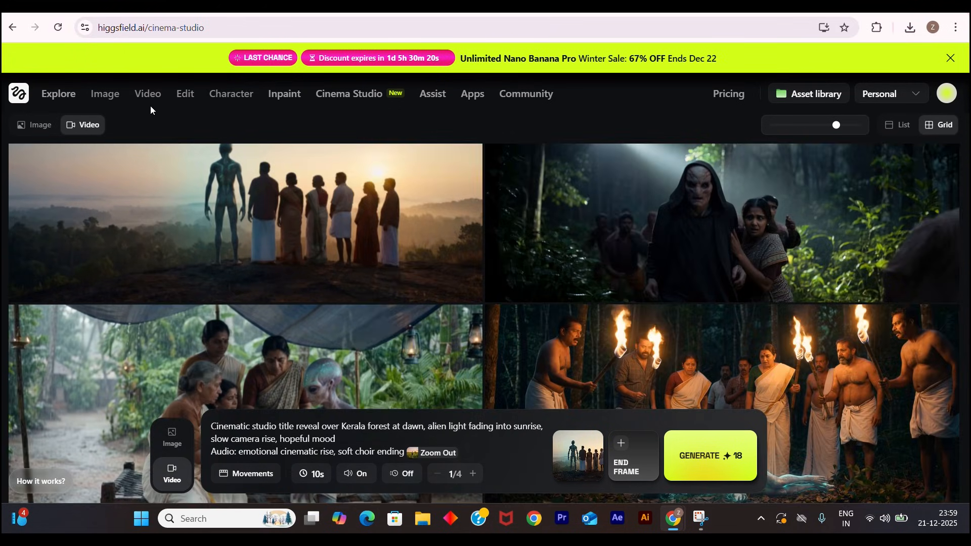
pyautogui.moveTo(160, 107)
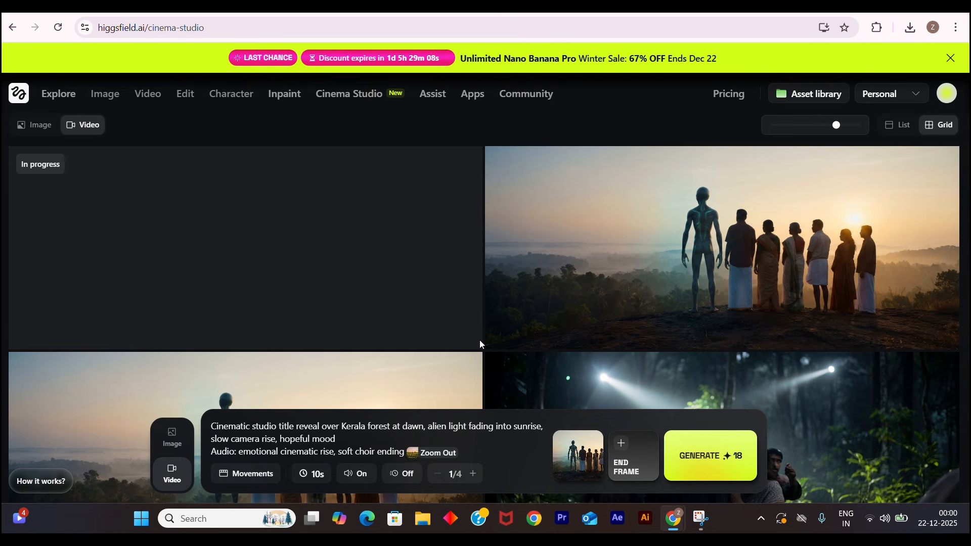
pyautogui.scroll(-10, 479, 340)
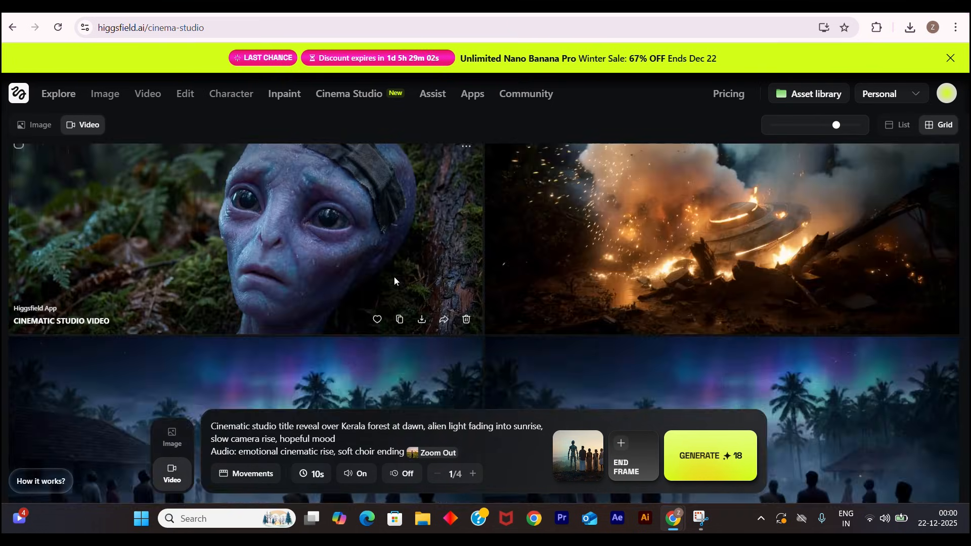
pyautogui.scroll(-3, 396, 257)
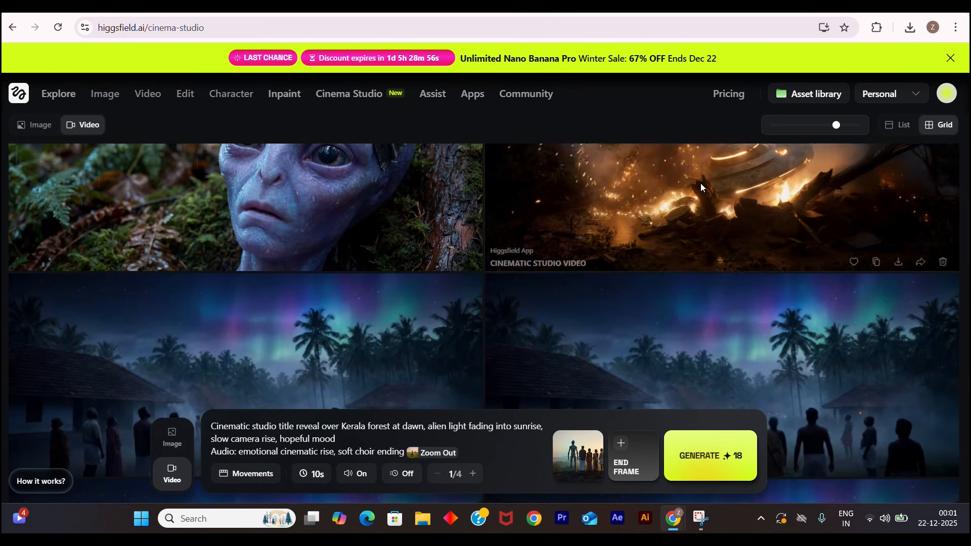
pyautogui.scroll(3, 700, 183)
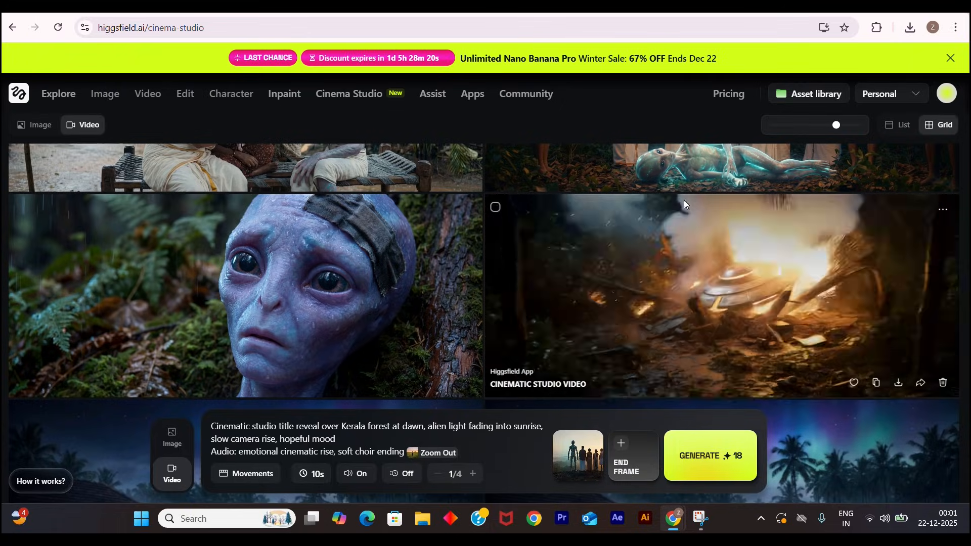
pyautogui.scroll(-3, 640, 304)
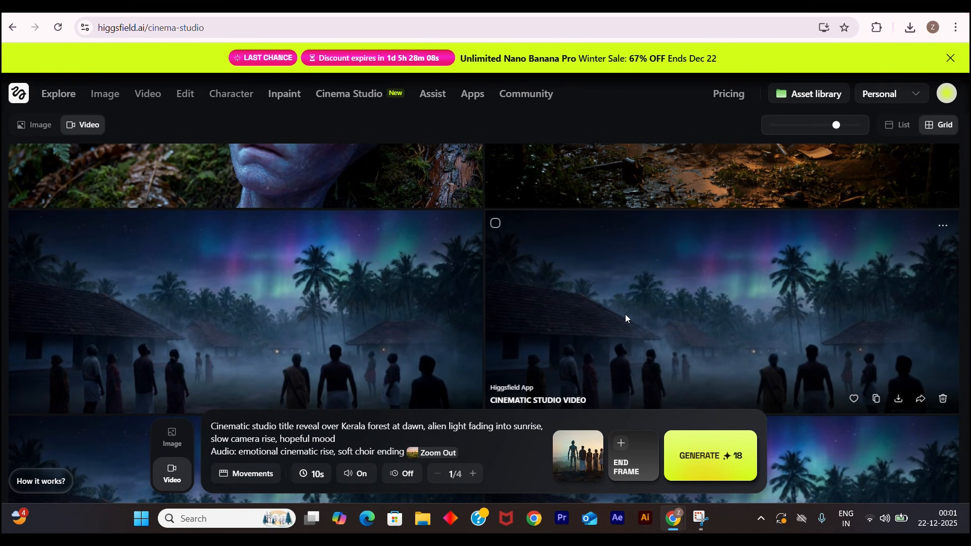
pyautogui.scroll(3, 625, 314)
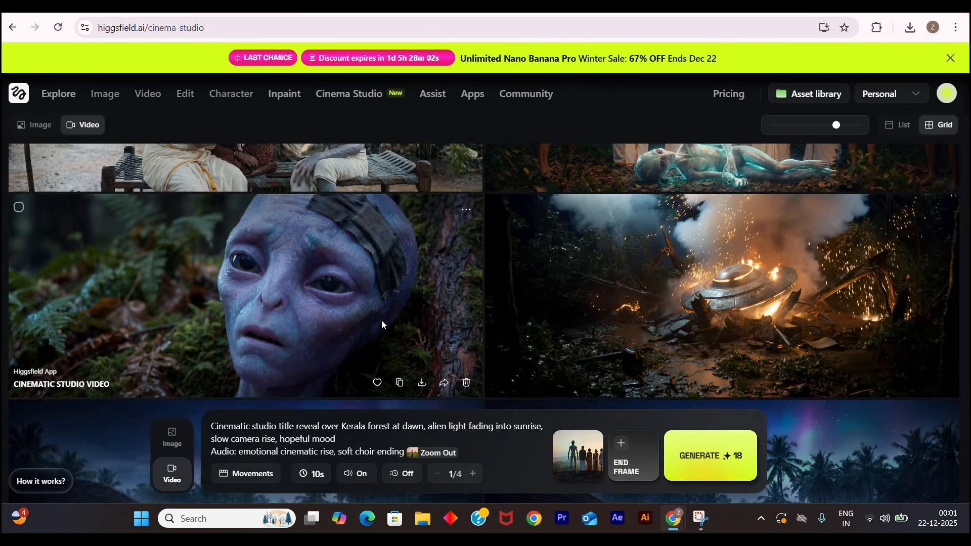
pyautogui.scroll(-6, 450, 307)
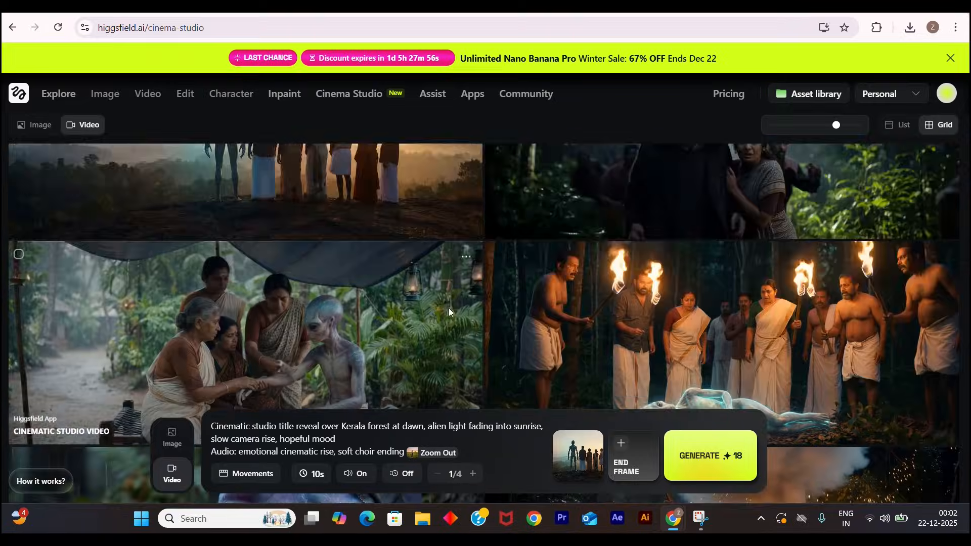
pyautogui.scroll(2, 626, 302)
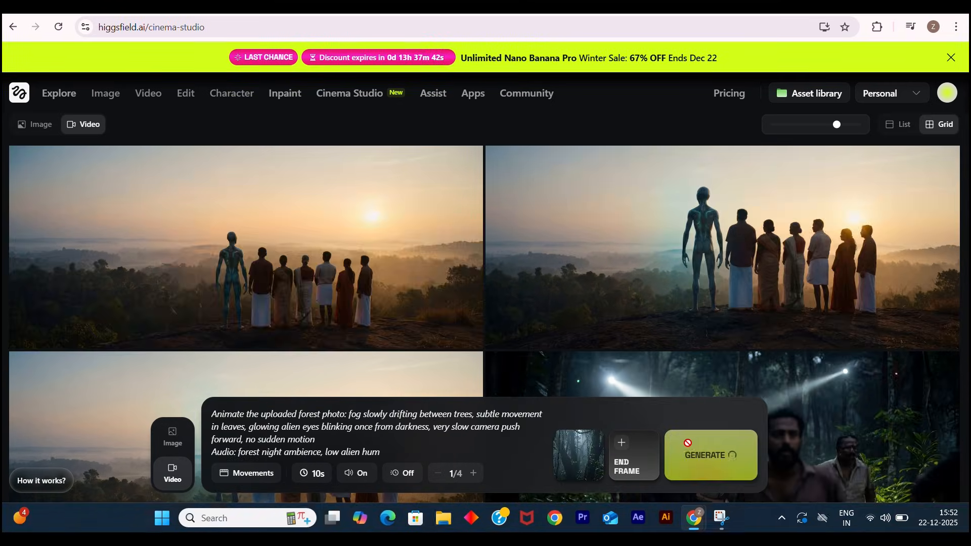
# Generate one video from the foggy forest start frame and clear its prompt
pyautogui.click(687, 448)
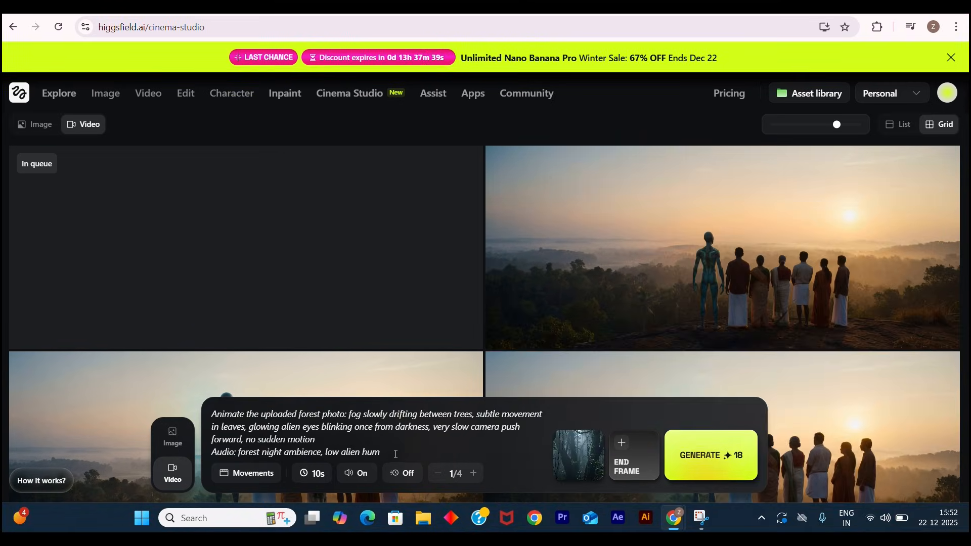
pyautogui.hotkey('ctrl', 'a')
pyautogui.press('BackSpace')
# Generate a video from ChatGPT's VIDEO 9 close-up portrait prompt in Cinema Studio, with the elderly man's face as start frame
pyautogui.hotkey('alt', 'Tab')
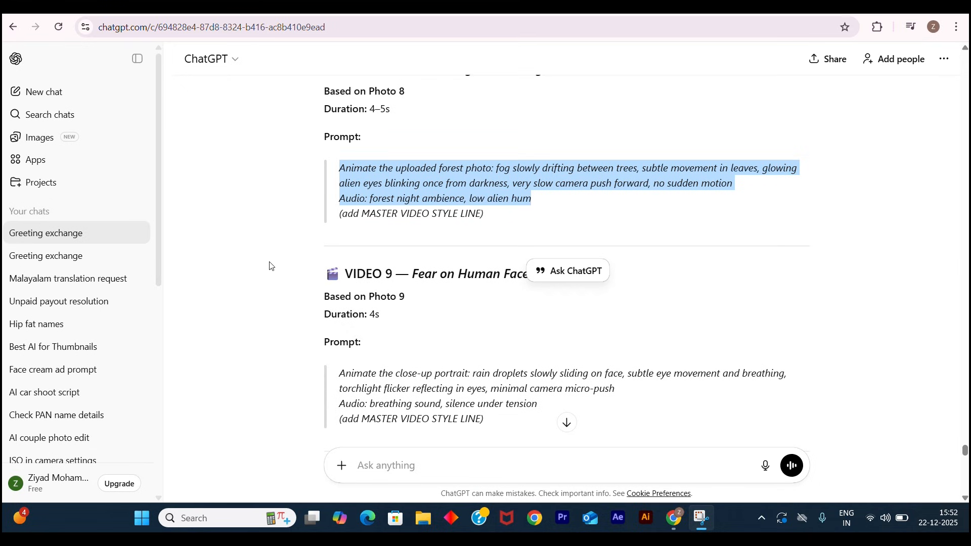
pyautogui.moveTo(339, 376); pyautogui.dragTo(545, 405)
pyautogui.hotkey('ctrl', 'c')
pyautogui.hotkey('alt', 'Tab')
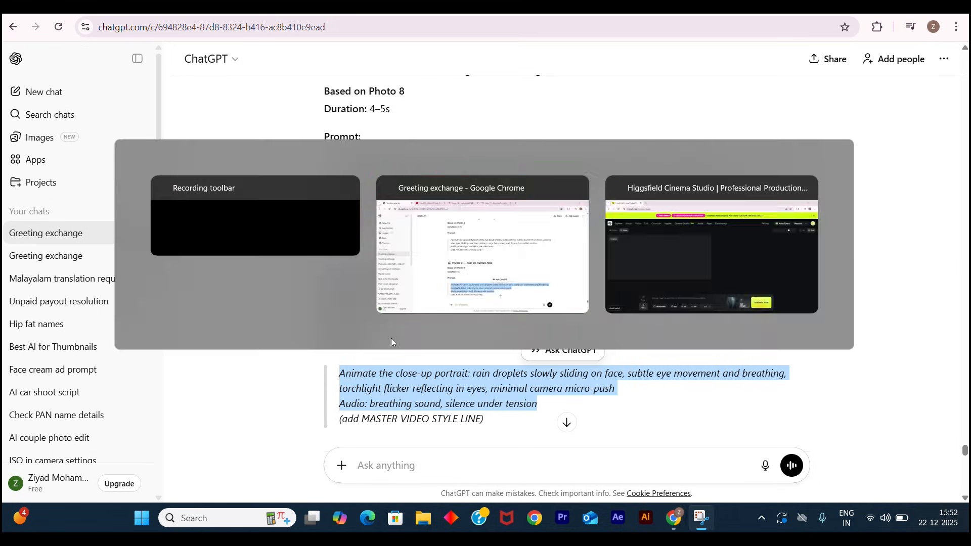
pyautogui.press('Tab')
pyautogui.hotkey('ctrl', 'v')
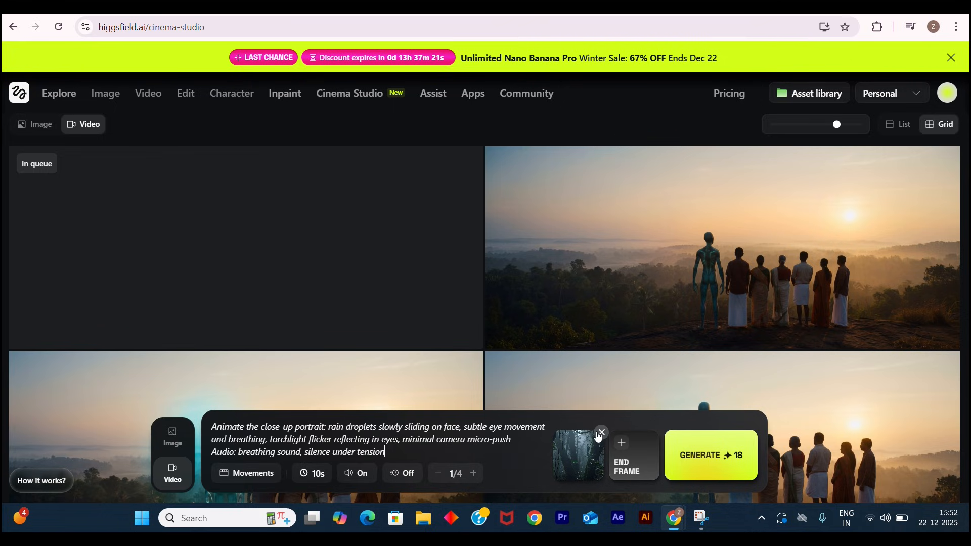
pyautogui.click(563, 446)
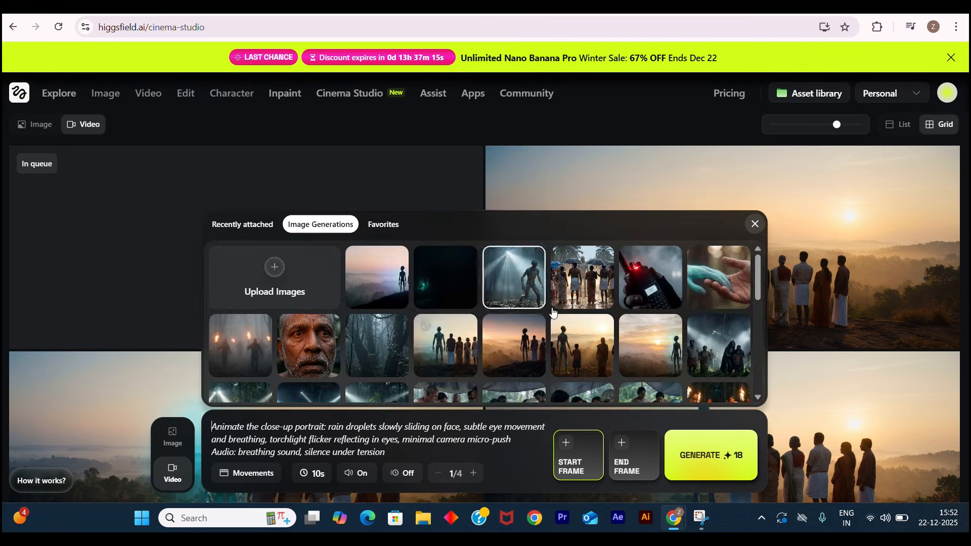
pyautogui.click(331, 354)
pyautogui.click(710, 457)
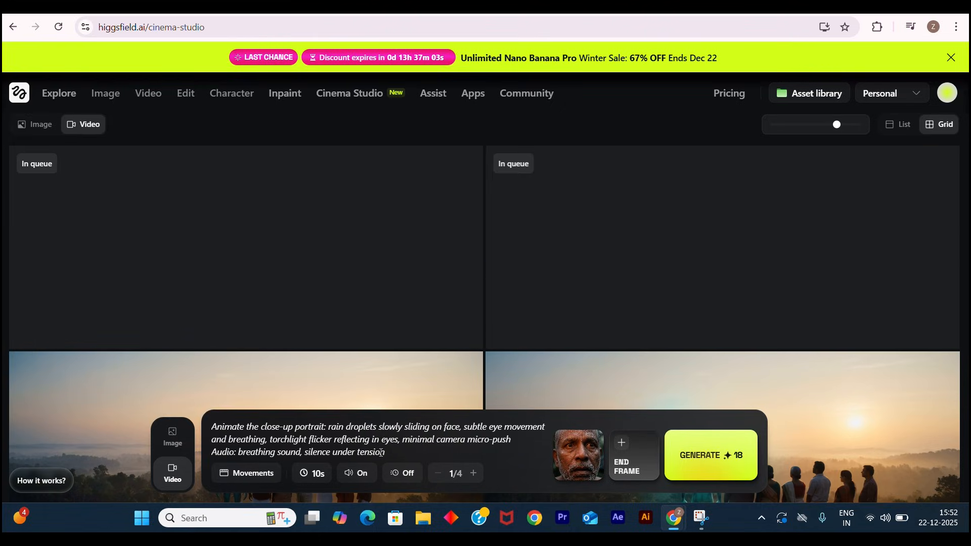
# Clear the portrait prompt and its start frame, and replace the prompt with ChatGPT's VIDEO 10 Alien POV text
pyautogui.moveTo(386, 452); pyautogui.dragTo(184, 433)
pyautogui.press('BackSpace')
pyautogui.click(601, 433)
pyautogui.hotkey('alt', 'Tab')
pyautogui.scroll(-2, 420, 368)
pyautogui.moveTo(340, 325); pyautogui.dragTo(543, 350)
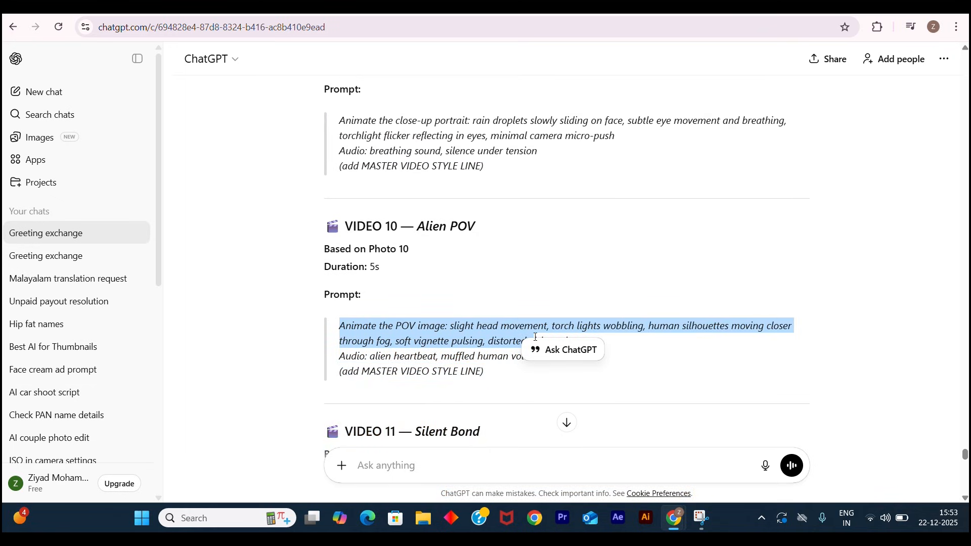
pyautogui.click(545, 361)
pyautogui.moveTo(340, 326); pyautogui.dragTo(538, 358)
pyautogui.hotkey('ctrl', 'c')
pyautogui.hotkey('alt', 'Tab')
pyautogui.click(293, 444)
pyautogui.hotkey('ctrl', 'v')
# Set the foggy image of torch-bearing silhouettes as the start frame and generate the alien POV video
pyautogui.click(572, 445)
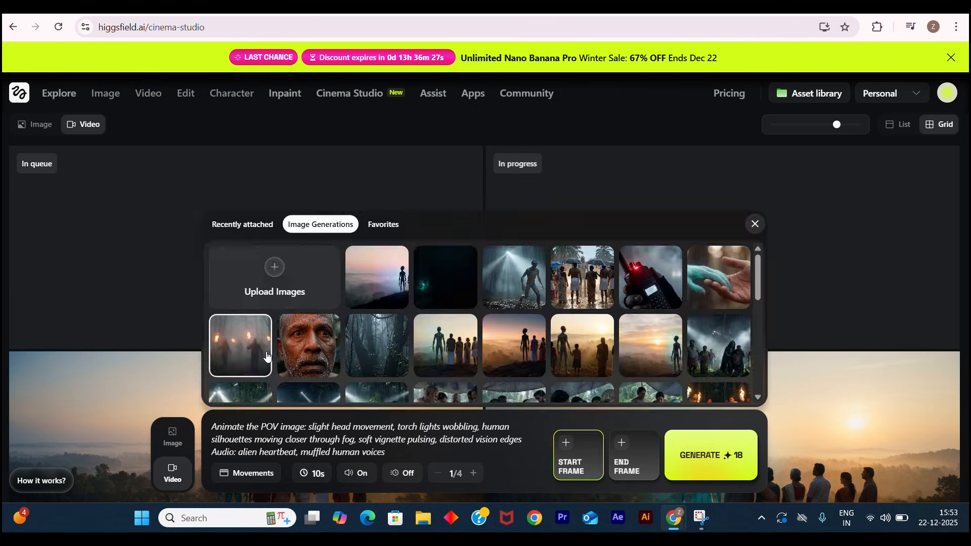
pyautogui.click(581, 278)
pyautogui.click(707, 462)
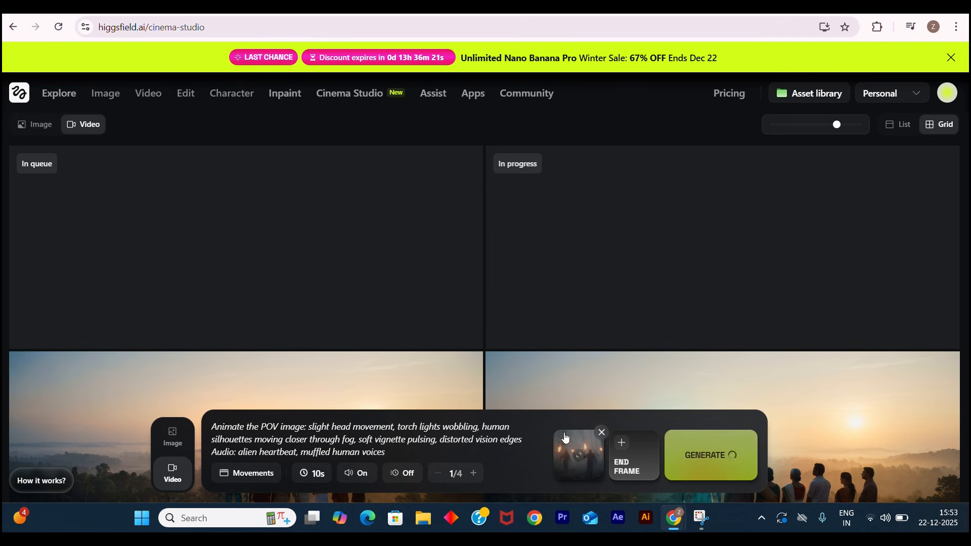
# Replace the POV prompt with ChatGPT's VIDEO 11 Silent Bond text about the hand-touch scene
pyautogui.hotkey('alt', 'Tab')
pyautogui.moveTo(343, 217); pyautogui.dragTo(531, 252)
pyautogui.hotkey('ctrl', 'c')
pyautogui.hotkey('alt', 'Tab')
pyautogui.hotkey('ctrl', 'a')
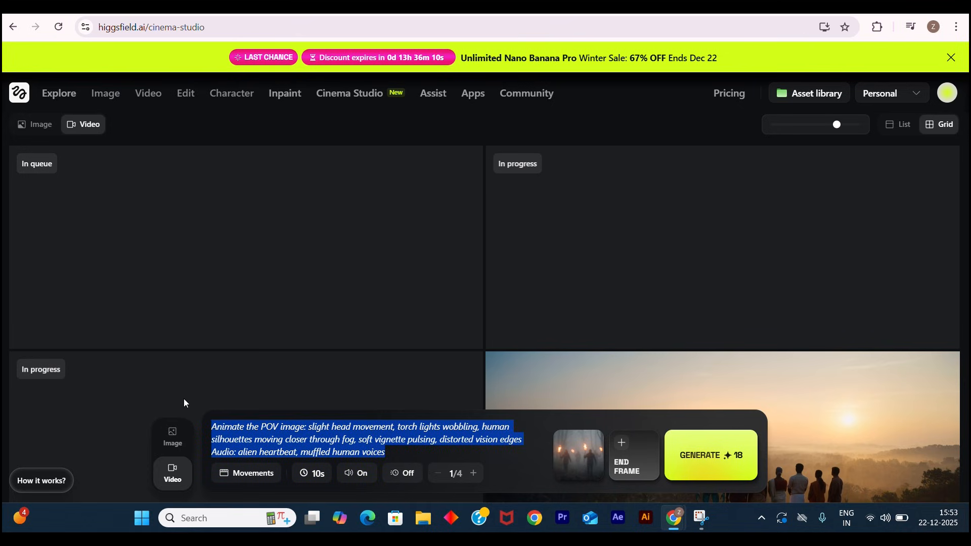
pyautogui.hotkey('ctrl', 'v')
# Swap the start frame for the image of alien and human hands touching and generate the video
pyautogui.click(571, 446)
pyautogui.click(285, 356)
pyautogui.click(566, 450)
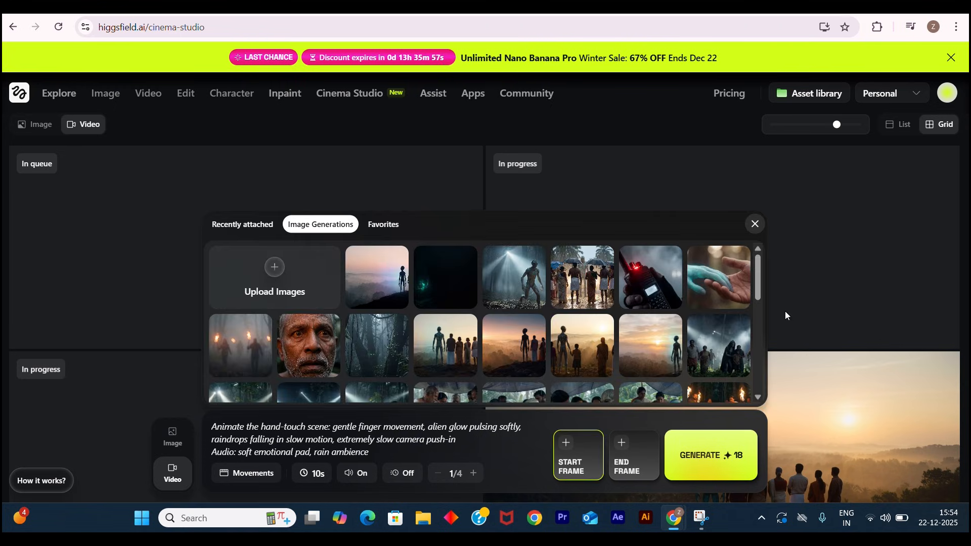
pyautogui.click(734, 292)
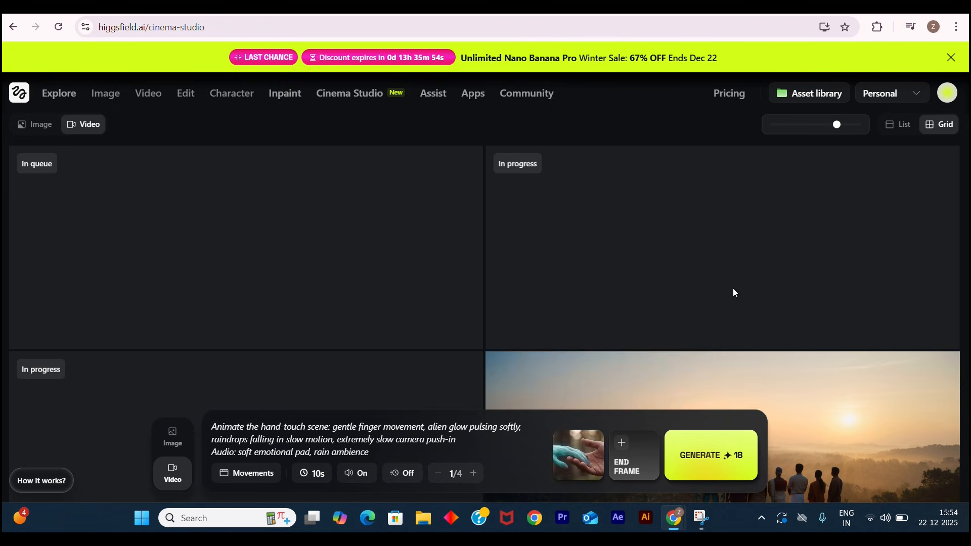
pyautogui.click(702, 470)
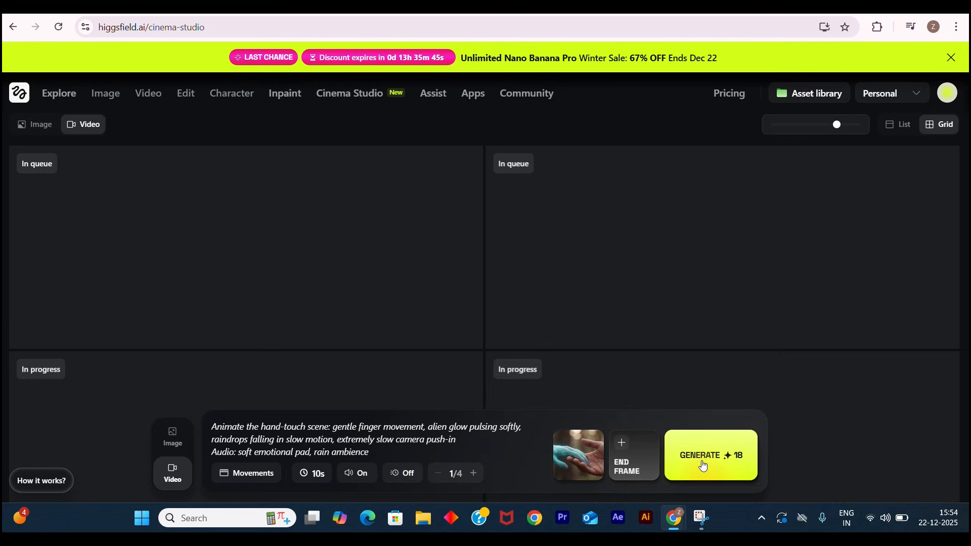
# Replace the hand-touch prompt with ChatGPT's VIDEO 12 shelter scene text, including the calm male Malayalam dialogue
pyautogui.hotkey('alt', 'Tab')
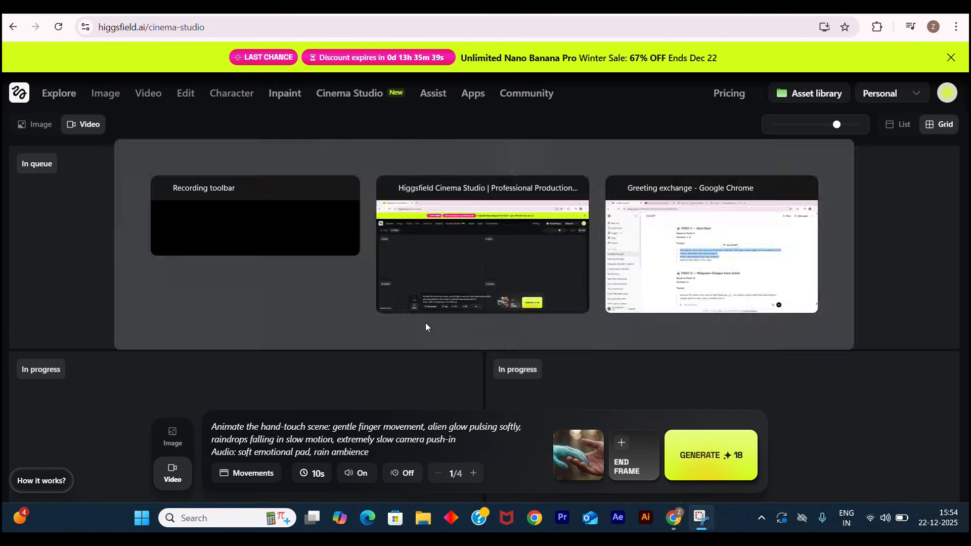
pyautogui.moveTo(340, 293); pyautogui.dragTo(558, 357)
pyautogui.hotkey('ctrl', 'c')
pyautogui.hotkey('alt', 'Tab')
pyautogui.click(240, 454)
pyautogui.hotkey('ctrl', 'a')
pyautogui.press('BackSpace')
pyautogui.hotkey('ctrl', 'v')
# Swap the start frame for the red-lit walkie-talkie image and generate the video from the shelter scene prompt
pyautogui.click(565, 443)
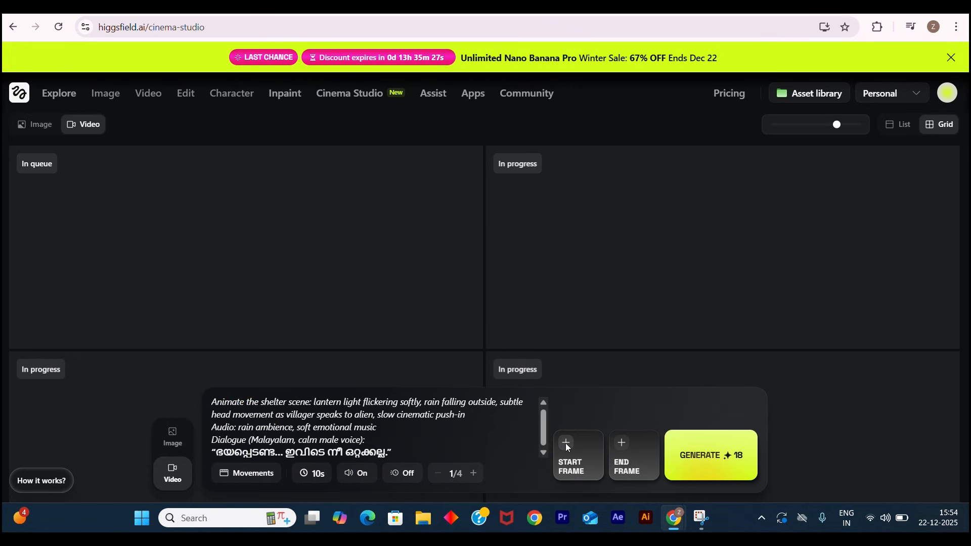
pyautogui.click(565, 439)
pyautogui.click(665, 265)
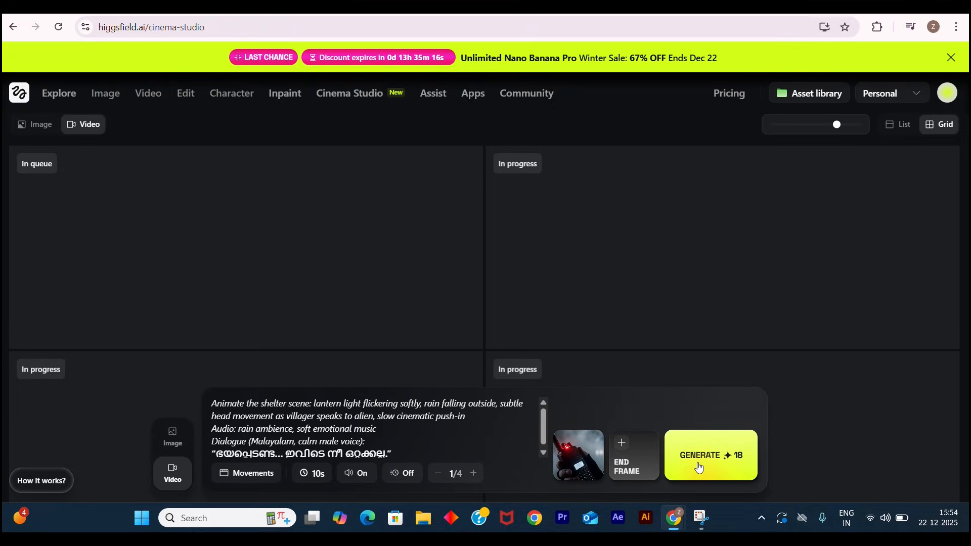
pyautogui.click(689, 456)
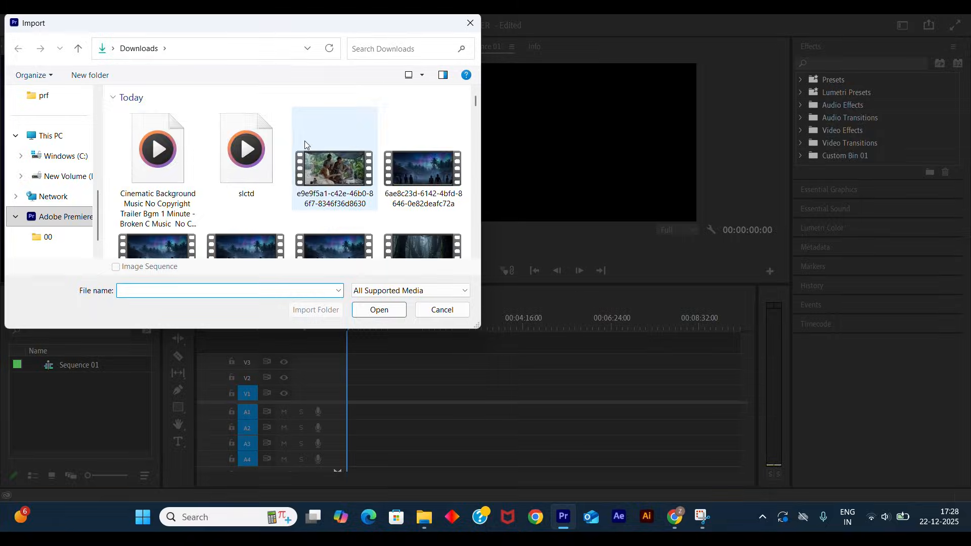
# Import all of today's generated alien story video clips from Downloads into the YT TRAILER project, leaving out the music files and screen recordings
pyautogui.scroll(-1, 331, 167)
pyautogui.scroll(1, 331, 167)
pyautogui.click(331, 166)
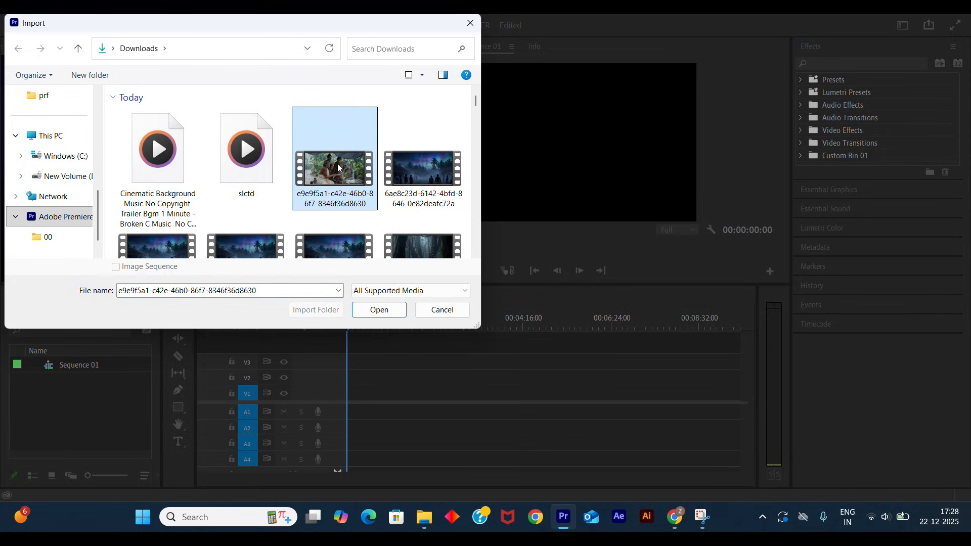
pyautogui.keyDown('ctrl'); pyautogui.click(401, 168); pyautogui.keyUp('ctrl')
pyautogui.scroll(-1, 379, 174)
pyautogui.keyDown('ctrl'); pyautogui.click(145, 226); pyautogui.keyUp('ctrl')
pyautogui.keyDown('ctrl'); pyautogui.click(245, 218); pyautogui.keyUp('ctrl')
pyautogui.keyDown('ctrl'); pyautogui.click(334, 218); pyautogui.keyUp('ctrl')
pyautogui.keyDown('ctrl'); pyautogui.click(423, 209); pyautogui.keyUp('ctrl')
pyautogui.scroll(-2, 419, 210)
pyautogui.scroll(3, 418, 212)
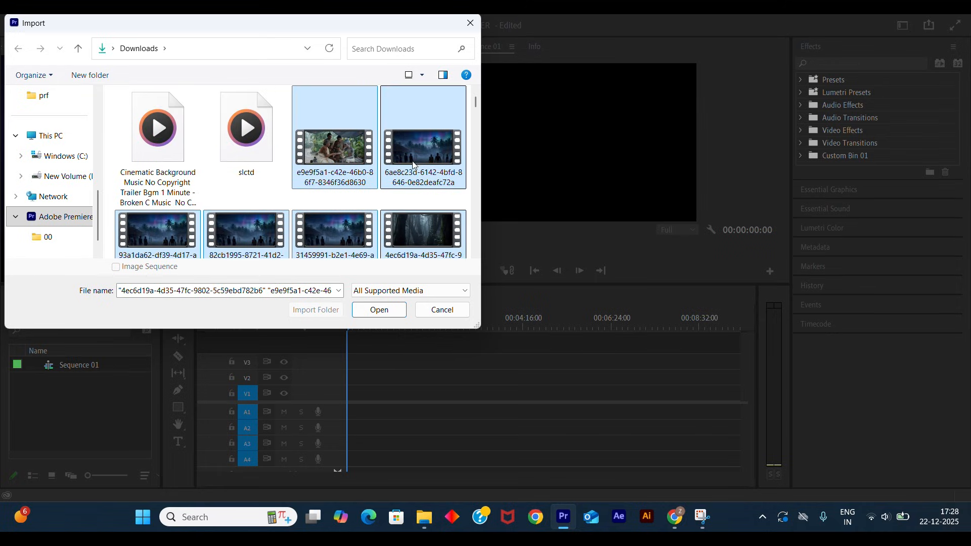
pyautogui.scroll(-1, 163, 218)
pyautogui.keyDown('ctrl'); pyautogui.click(163, 213); pyautogui.keyUp('ctrl')
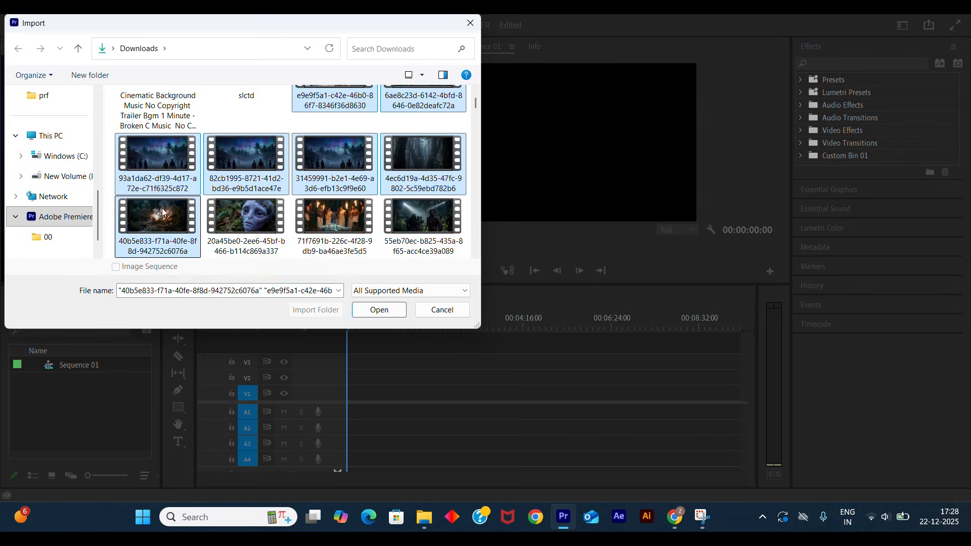
pyautogui.keyDown('ctrl'); pyautogui.click(246, 215); pyautogui.keyUp('ctrl')
pyautogui.keyDown('ctrl'); pyautogui.click(334, 215); pyautogui.keyUp('ctrl')
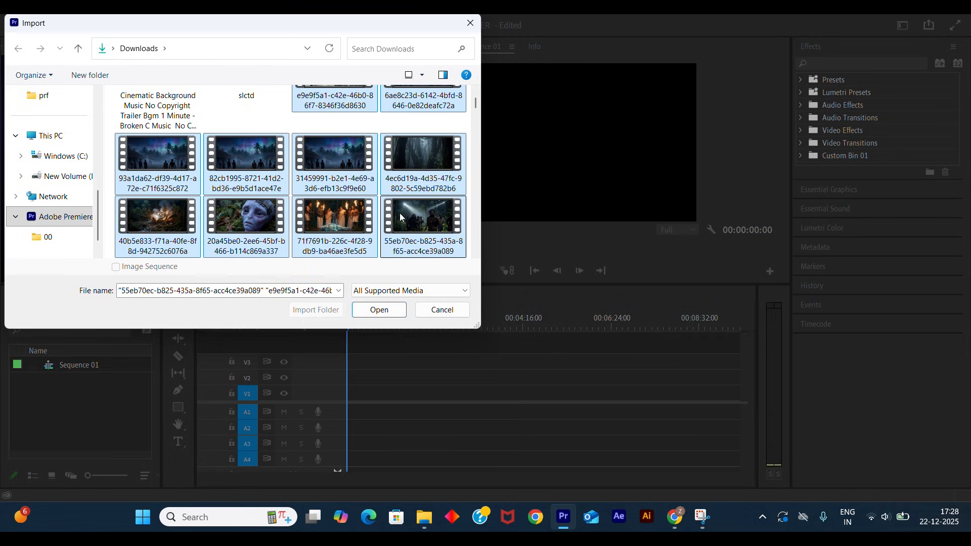
pyautogui.keyDown('ctrl'); pyautogui.click(405, 215); pyautogui.keyUp('ctrl')
pyautogui.scroll(-1, 399, 217)
pyautogui.scroll(-1, 391, 210)
pyautogui.keyDown('ctrl'); pyautogui.click(156, 163); pyautogui.keyUp('ctrl')
pyautogui.keyDown('ctrl'); pyautogui.click(253, 162); pyautogui.keyUp('ctrl')
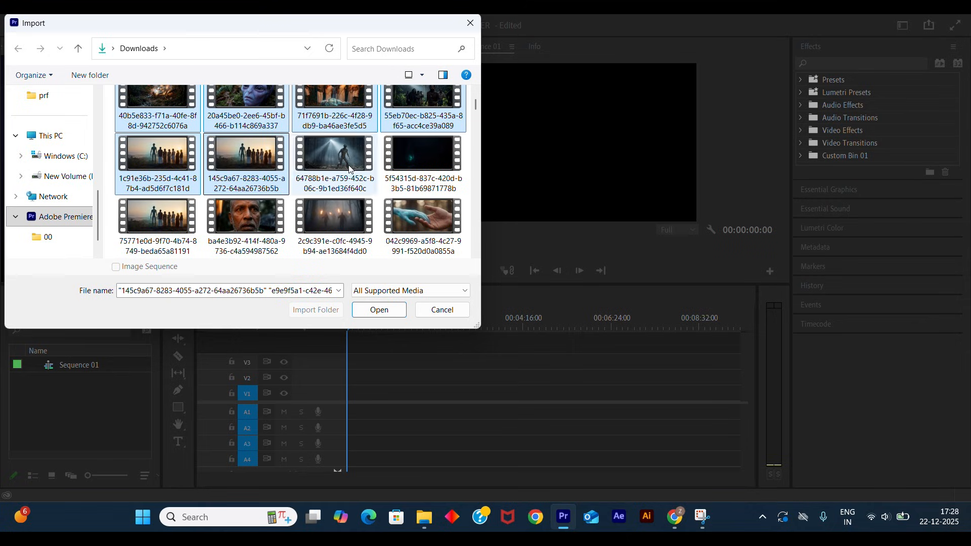
pyautogui.keyDown('ctrl'); pyautogui.click(334, 162); pyautogui.keyUp('ctrl')
pyautogui.keyDown('ctrl'); pyautogui.click(423, 162); pyautogui.keyUp('ctrl')
pyautogui.keyDown('ctrl'); pyautogui.click(157, 215); pyautogui.keyUp('ctrl')
pyautogui.keyDown('ctrl'); pyautogui.click(246, 215); pyautogui.keyUp('ctrl')
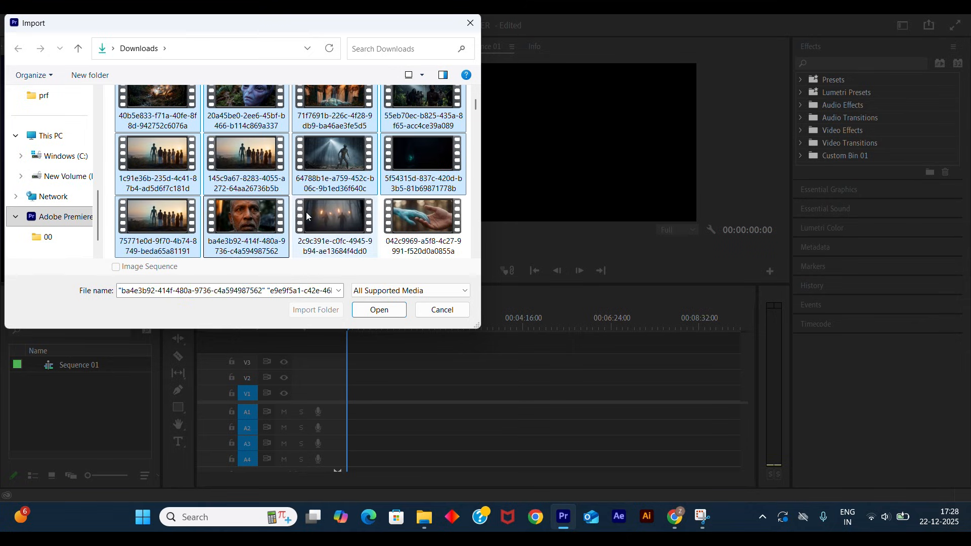
pyautogui.keyDown('ctrl'); pyautogui.click(334, 215); pyautogui.keyUp('ctrl')
pyautogui.keyDown('ctrl'); pyautogui.click(423, 218); pyautogui.keyUp('ctrl')
pyautogui.scroll(-2, 423, 217)
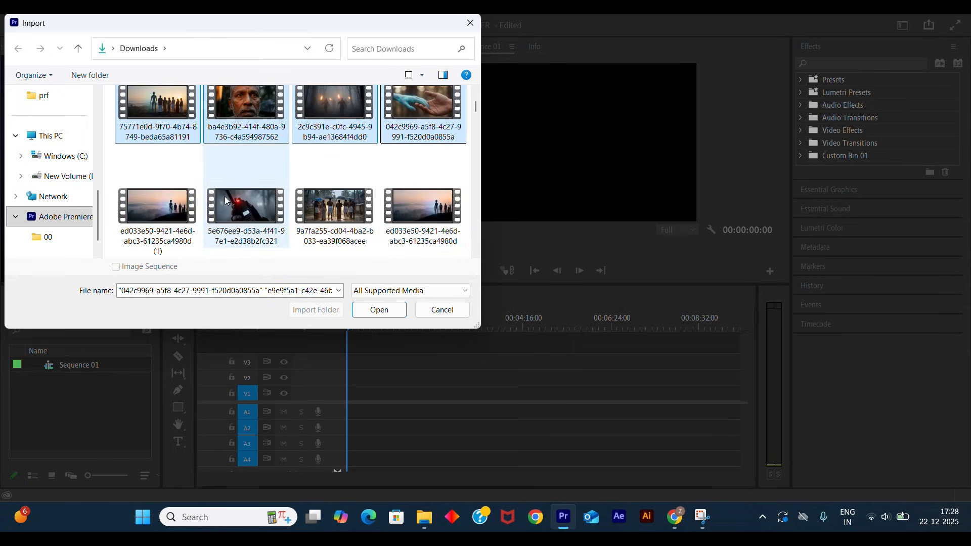
pyautogui.keyDown('ctrl'); pyautogui.click(153, 200); pyautogui.keyUp('ctrl')
pyautogui.keyDown('ctrl'); pyautogui.click(220, 201); pyautogui.keyUp('ctrl')
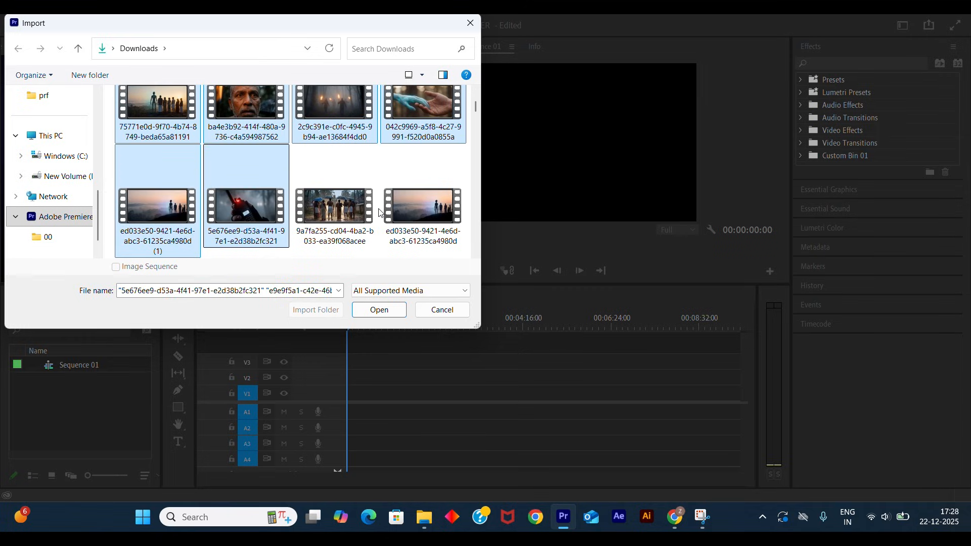
pyautogui.keyDown('ctrl'); pyautogui.click(314, 205); pyautogui.keyUp('ctrl')
pyautogui.keyDown('ctrl'); pyautogui.click(400, 212); pyautogui.keyUp('ctrl')
pyautogui.scroll(-2, 399, 211)
pyautogui.scroll(1, 395, 211)
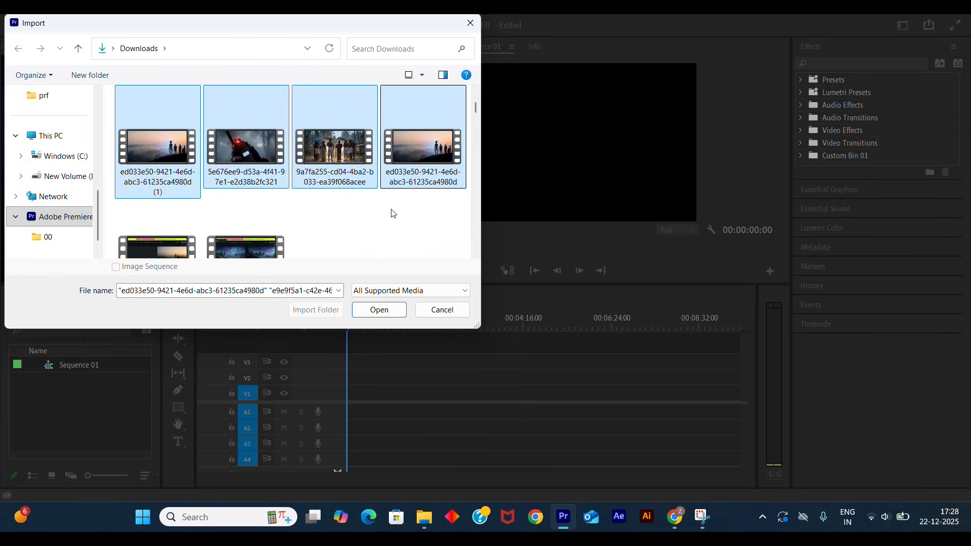
pyautogui.scroll(-1, 394, 213)
pyautogui.scroll(3, 393, 213)
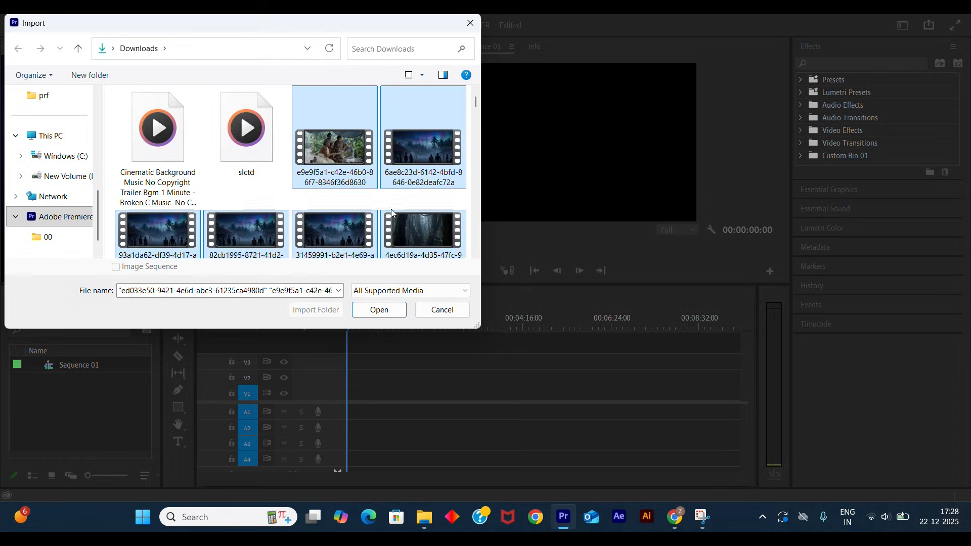
pyautogui.click(387, 309)
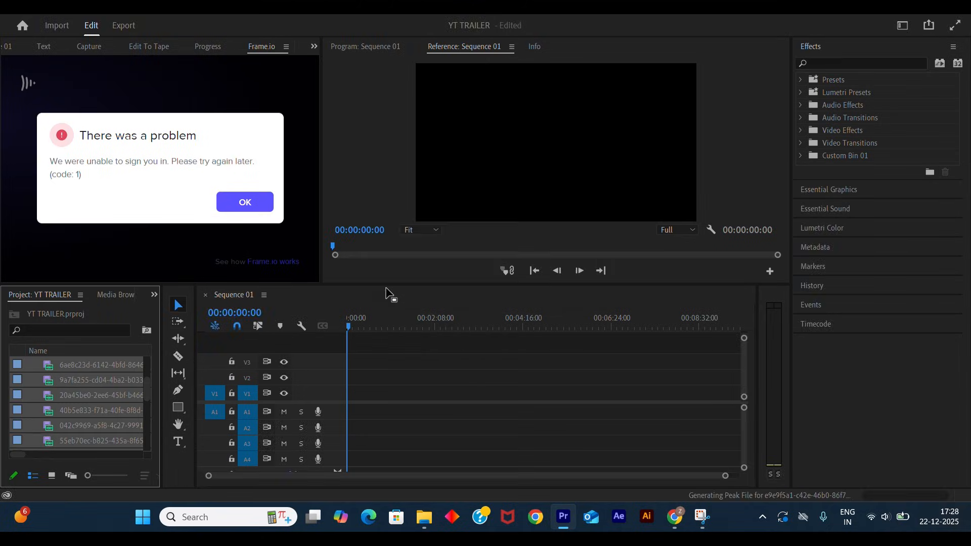
# Place all the imported clips at the start of Sequence 01 on tracks V1 and A1, and play back the opening
pyautogui.moveTo(99, 373); pyautogui.dragTo(402, 417)
pyautogui.click(601, 275)
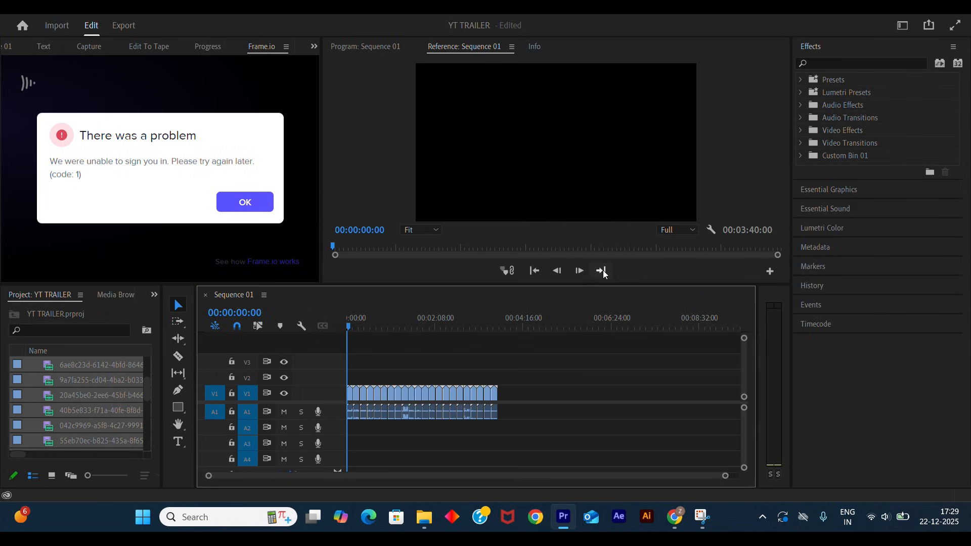
pyautogui.press('space')
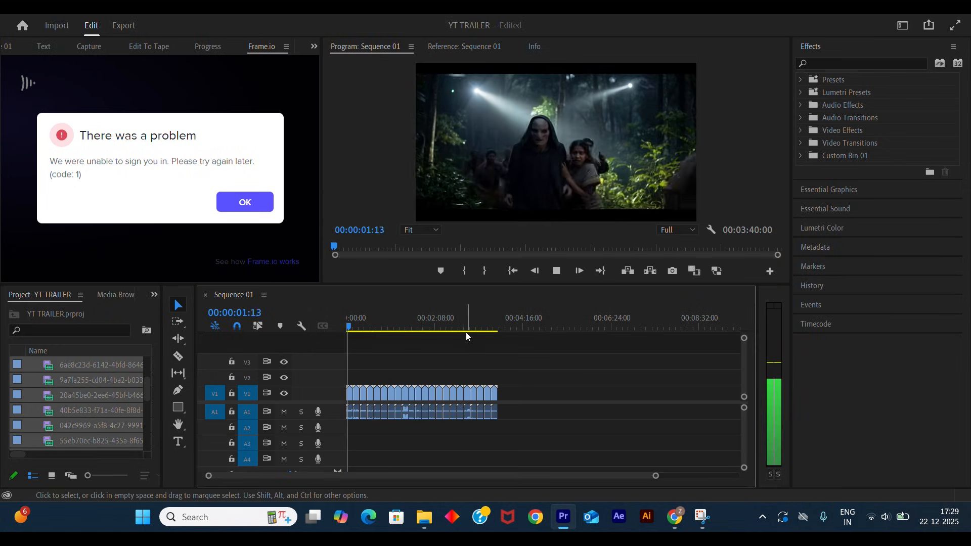
pyautogui.press('space')
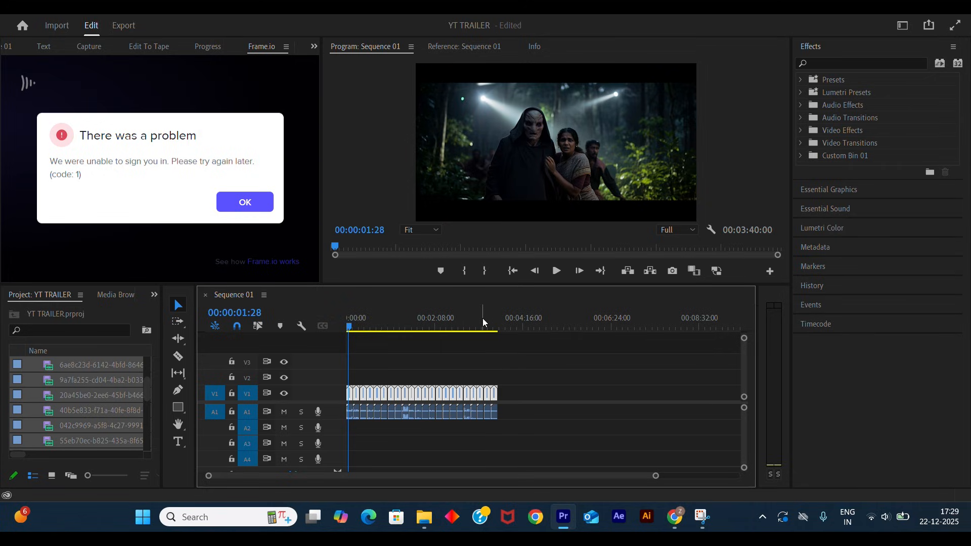
pyautogui.press('space')
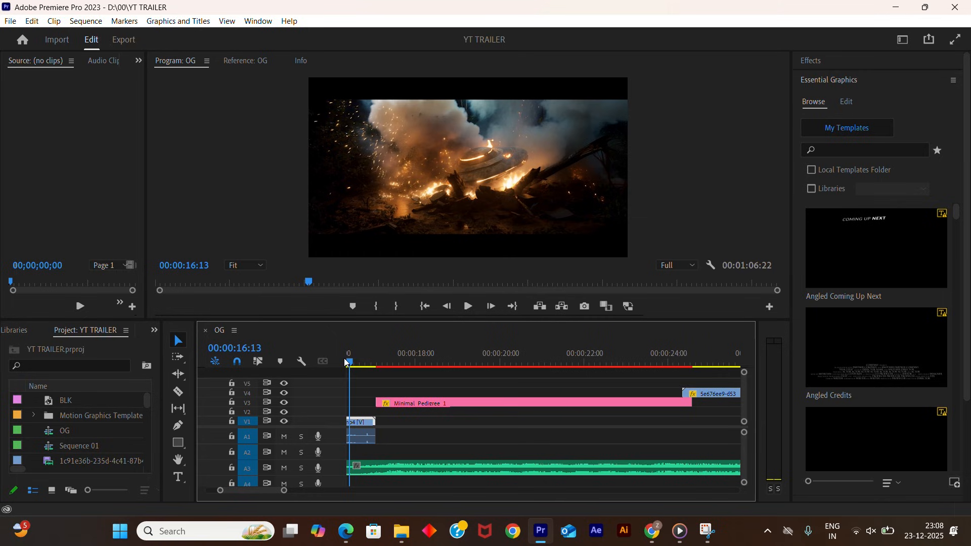
# Play the edited OG trailer sequence from its start to review the opening shots, with the full timeline in view
pyautogui.moveTo(346, 360); pyautogui.dragTo(269, 404)
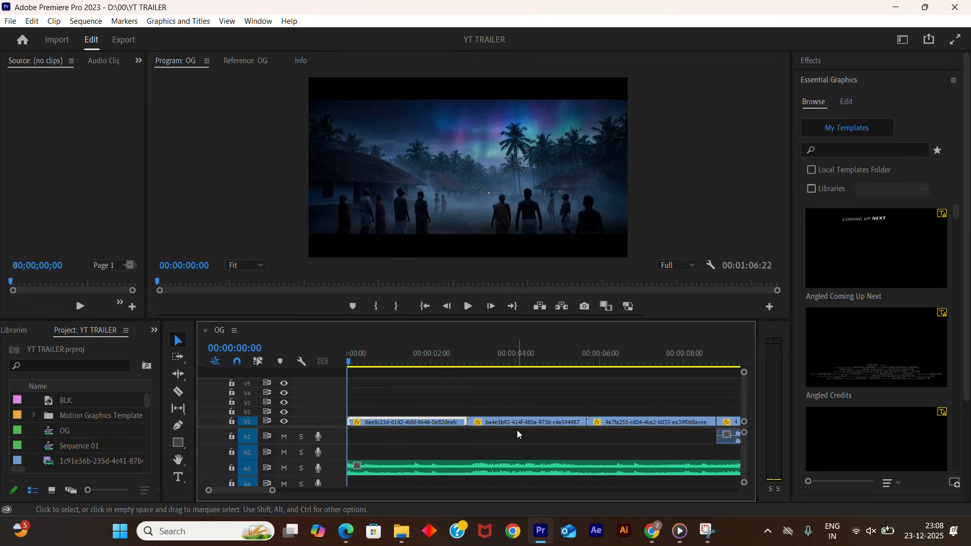
pyautogui.press('-')
pyautogui.press('-')
pyautogui.press('-')
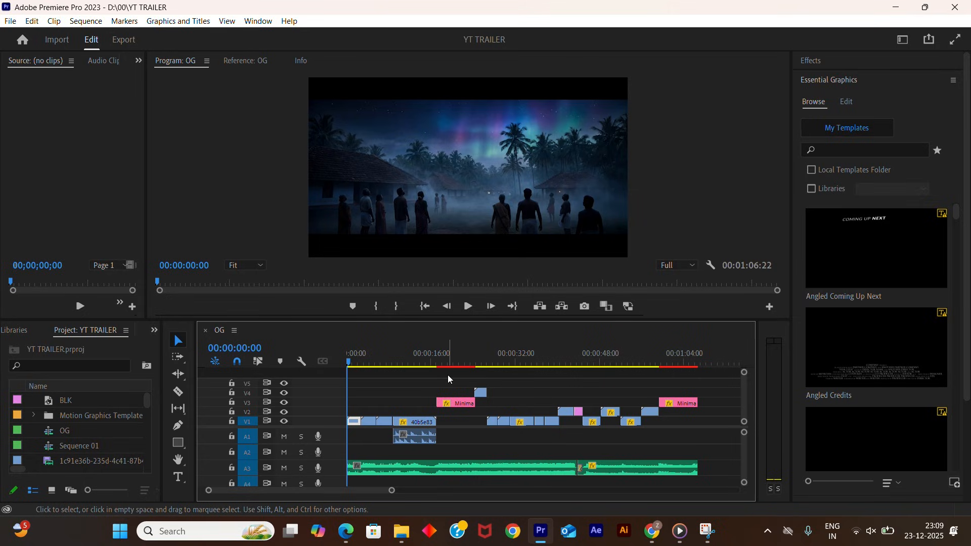
pyautogui.press('space')
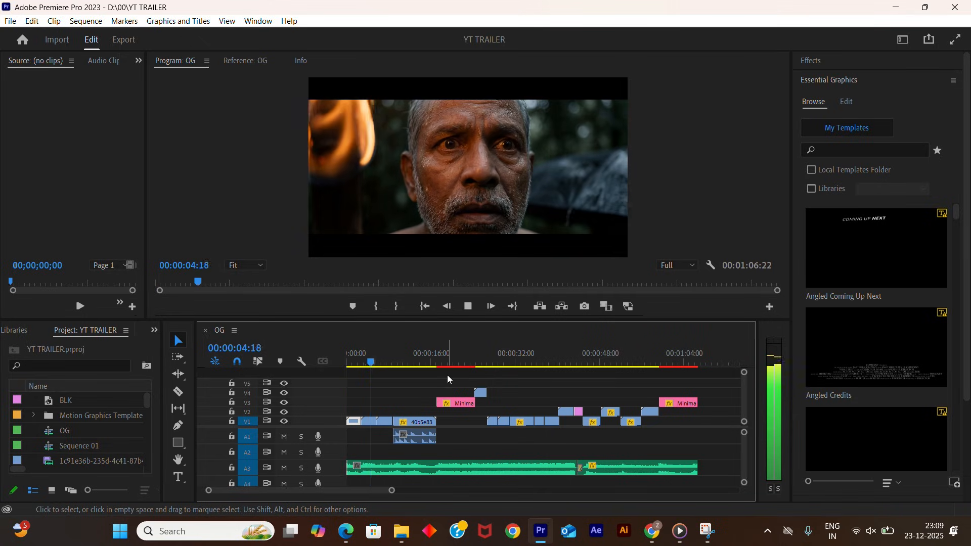
pyautogui.press('space')
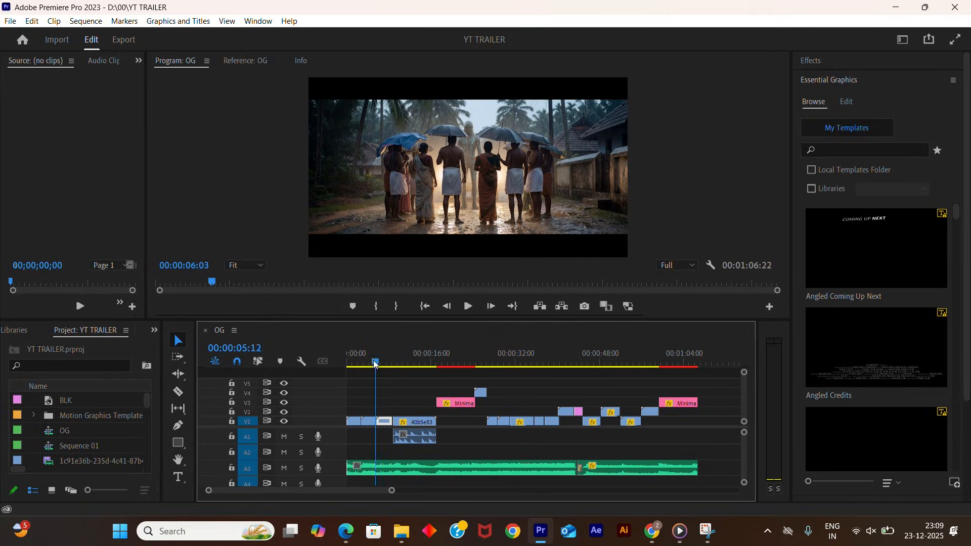
# Play the OG sequence from its start through the burning spaceship crash, and return to the start with the full timeline in view
pyautogui.moveTo(381, 363); pyautogui.dragTo(302, 386)
pyautogui.press('space')
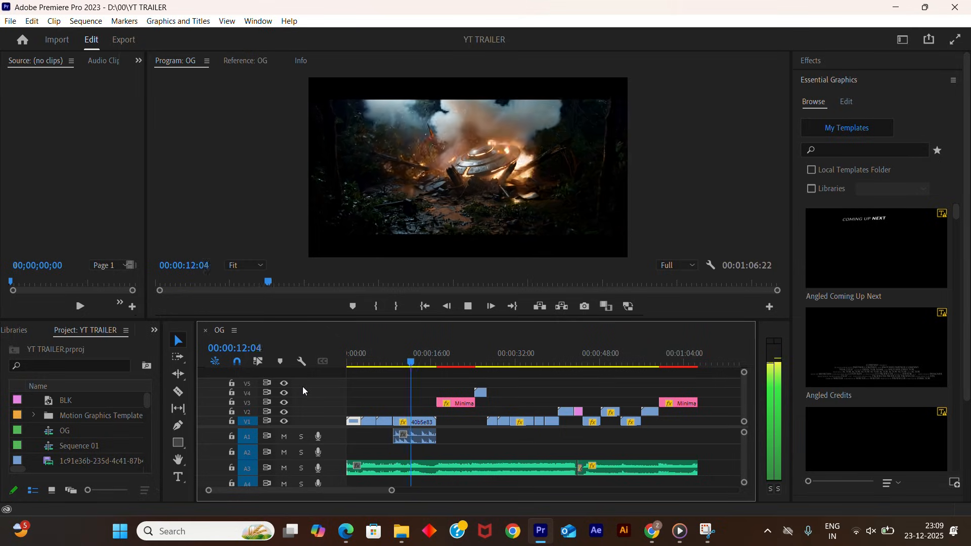
pyautogui.press('space')
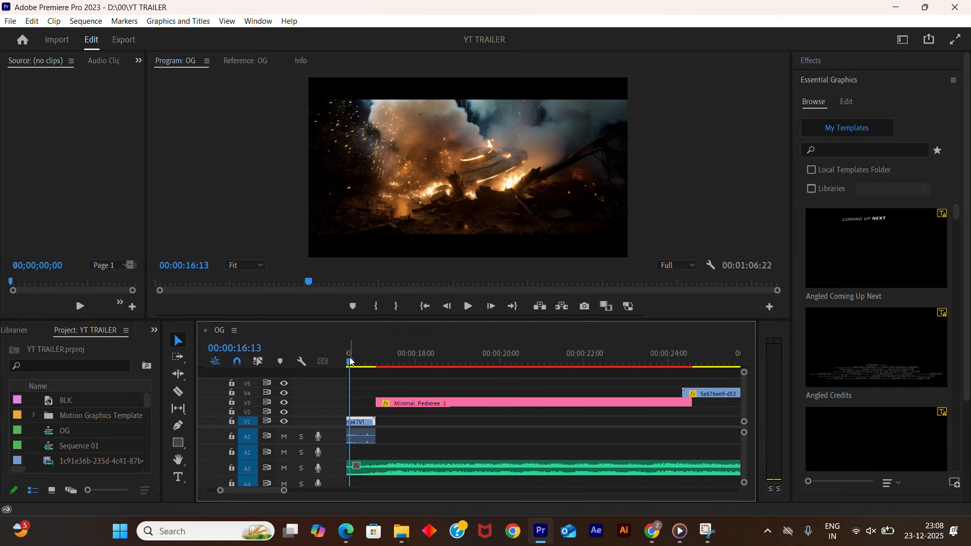
pyautogui.moveTo(351, 362); pyautogui.dragTo(268, 399)
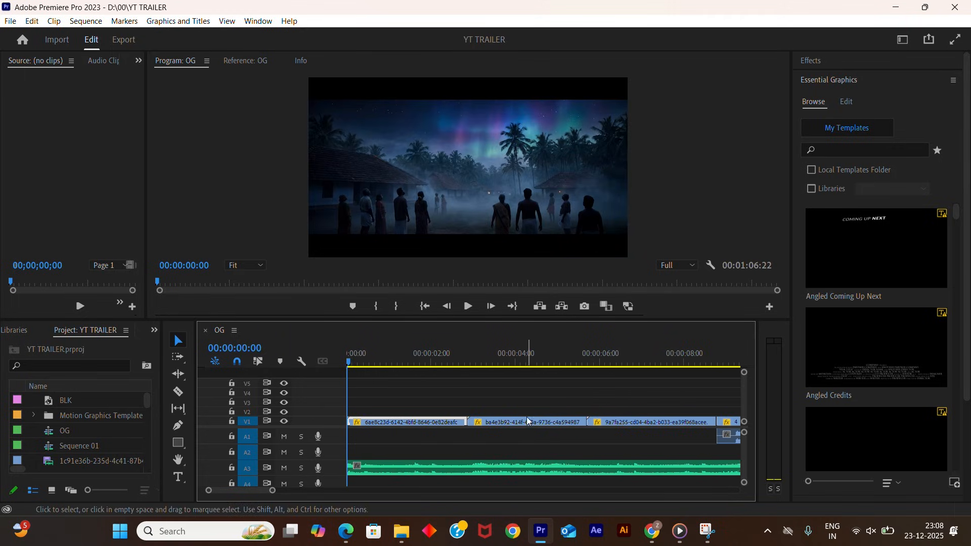
pyautogui.press('-')
pyautogui.press('-')
pyautogui.press('-')
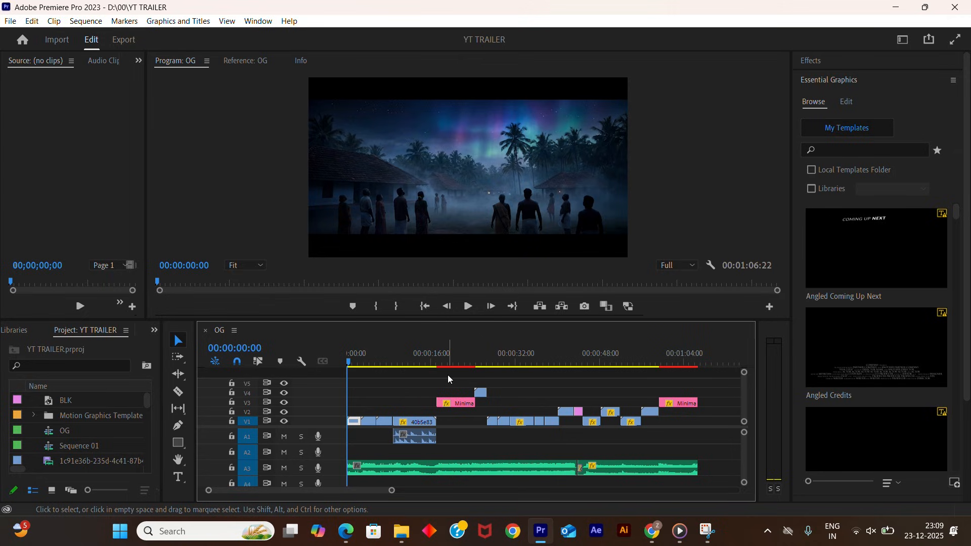
# Replay the trailer's opening village shots and the spaceship crash from the start of the sequence
pyautogui.press('space')
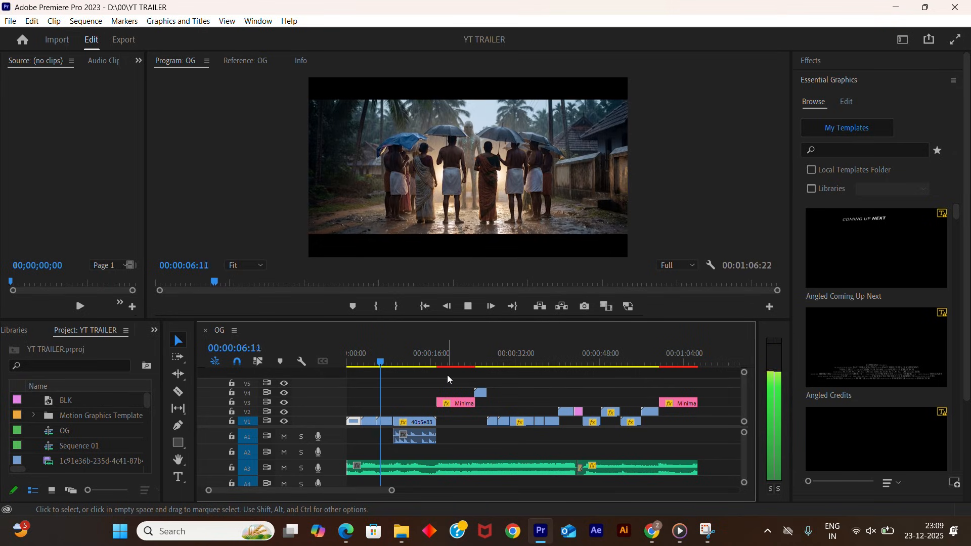
pyautogui.press('space')
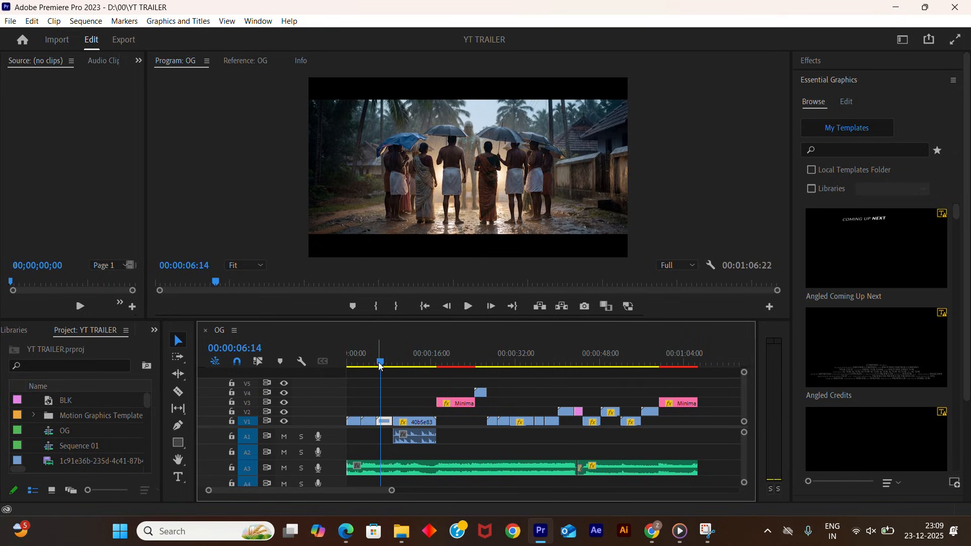
pyautogui.moveTo(380, 363); pyautogui.dragTo(303, 386)
pyautogui.press('space')
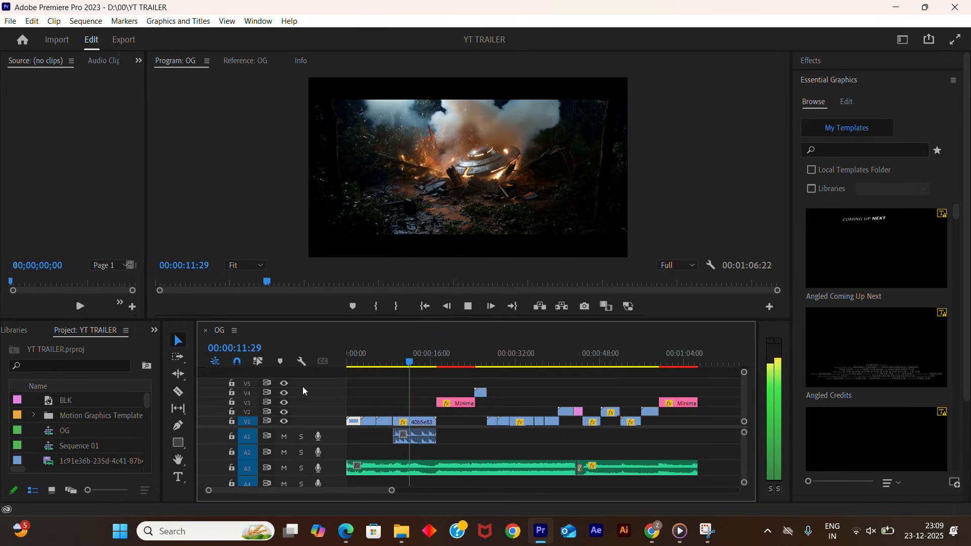
pyautogui.press('space')
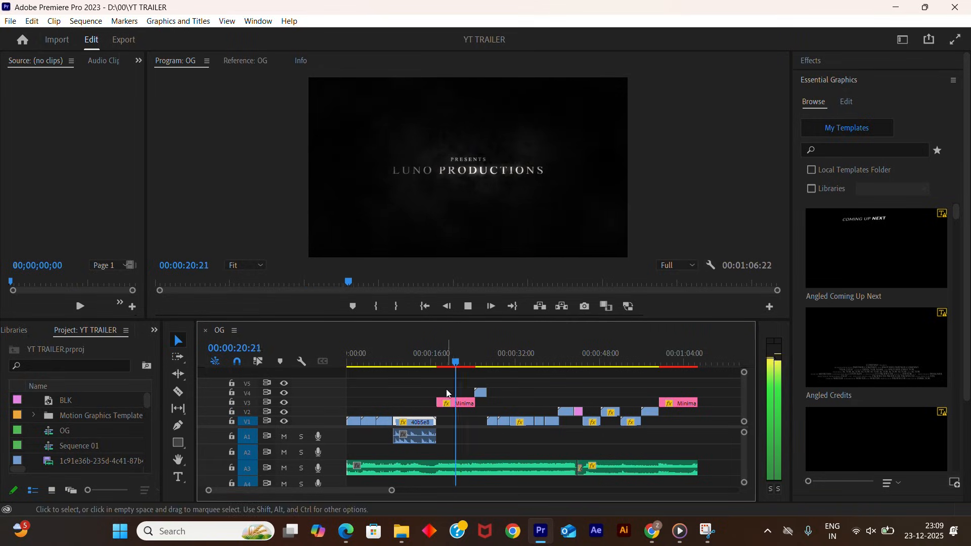
# Review the middle of the trailer from the end of the LUNO PRODUCTIONS title to the family shelter scene
pyautogui.moveTo(461, 364); pyautogui.dragTo(472, 391)
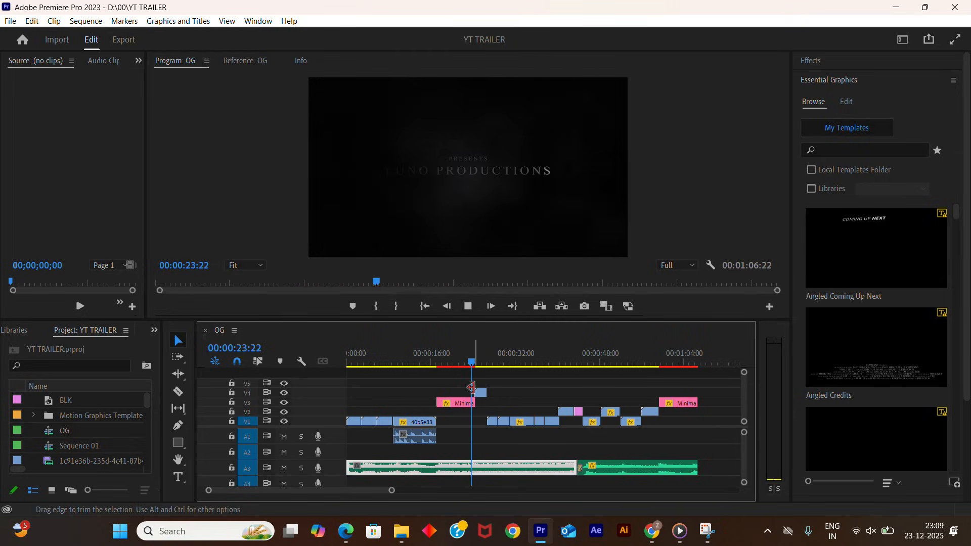
pyautogui.press('space')
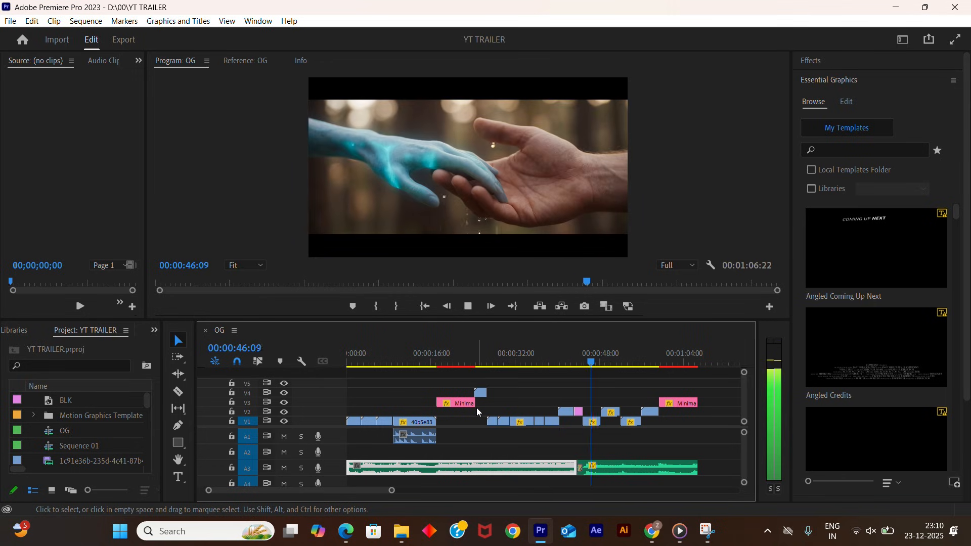
pyautogui.press('space')
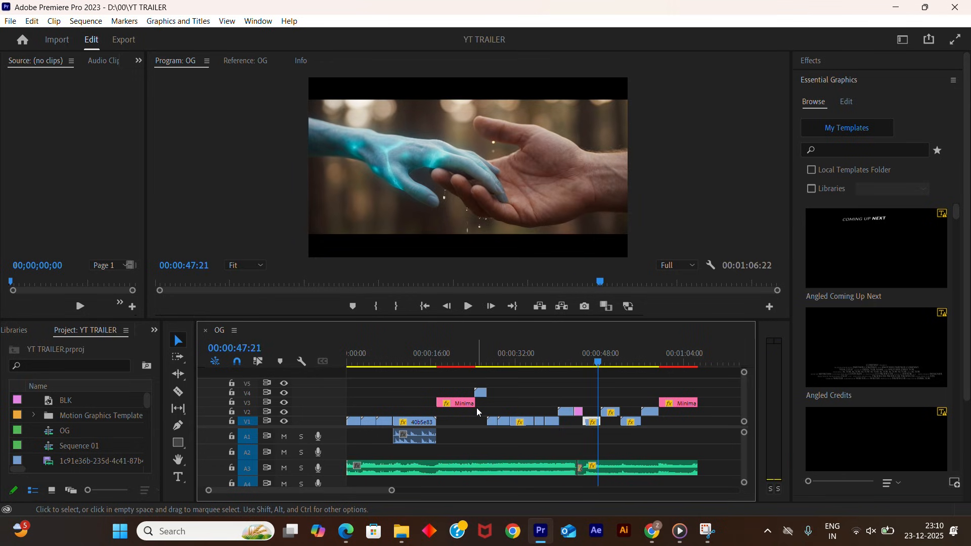
pyautogui.press('space')
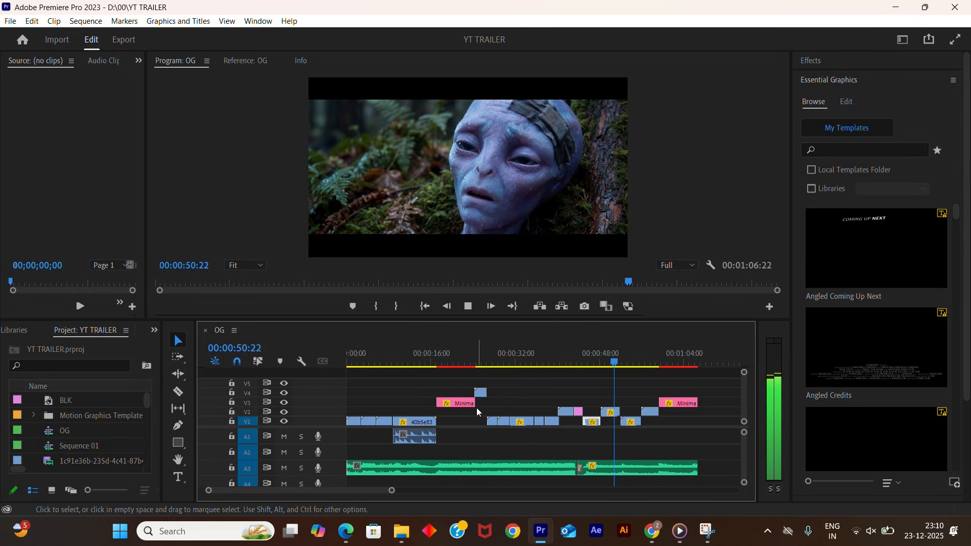
pyautogui.press('space')
pyautogui.press('space')
pyautogui.press('space')
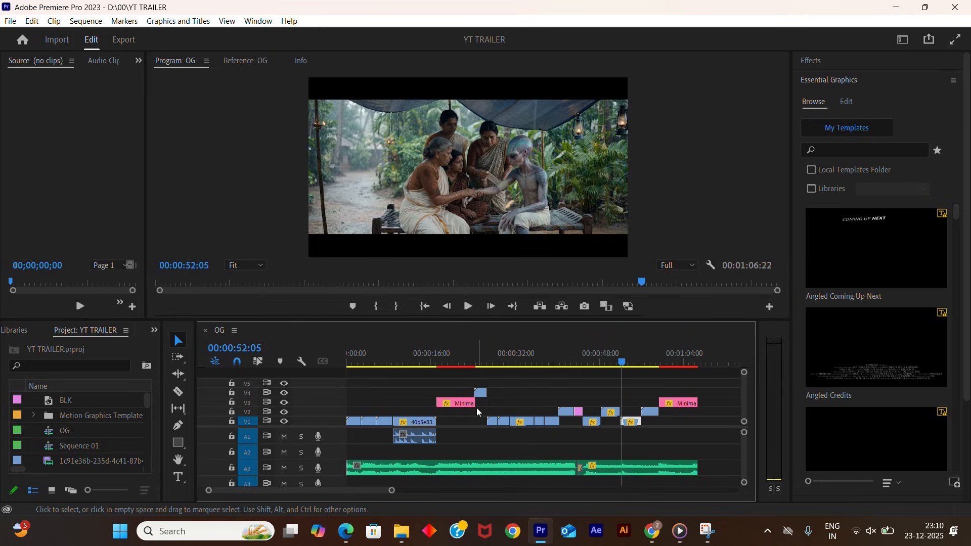
# Replay the second music section from the black gap before the touching-hands shot through to the 2050 DECEMBER 31 title
pyautogui.moveTo(623, 366); pyautogui.dragTo(593, 419)
pyautogui.click(593, 419)
pyautogui.press('Up')
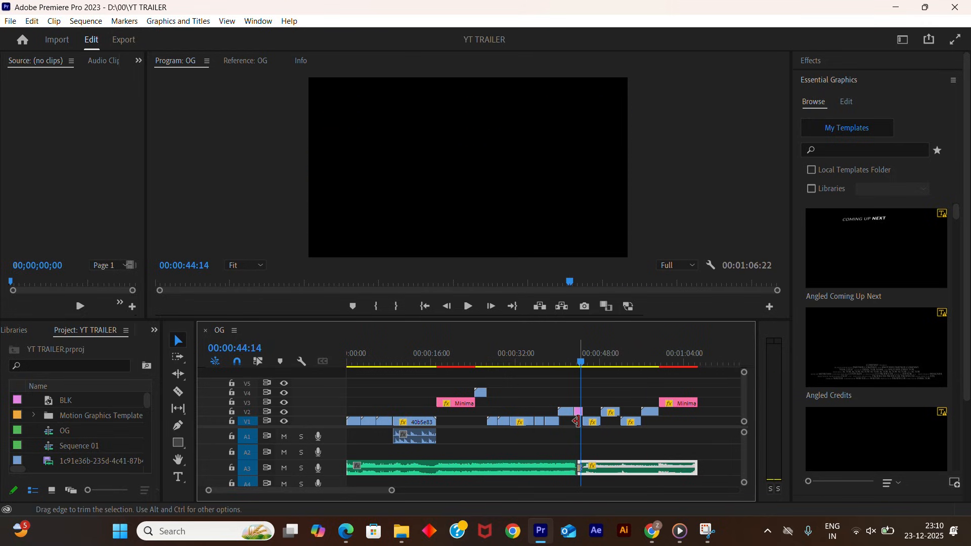
pyautogui.press('space')
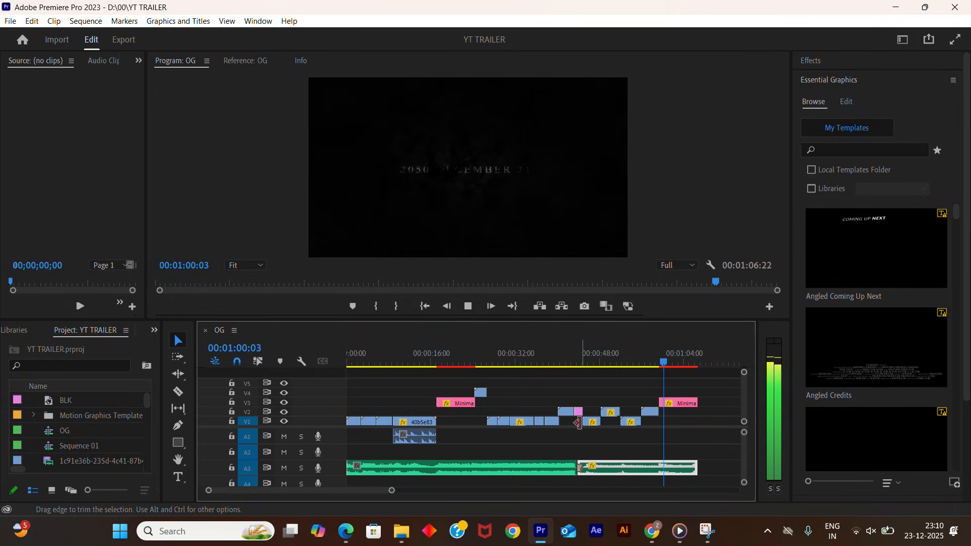
pyautogui.press('space')
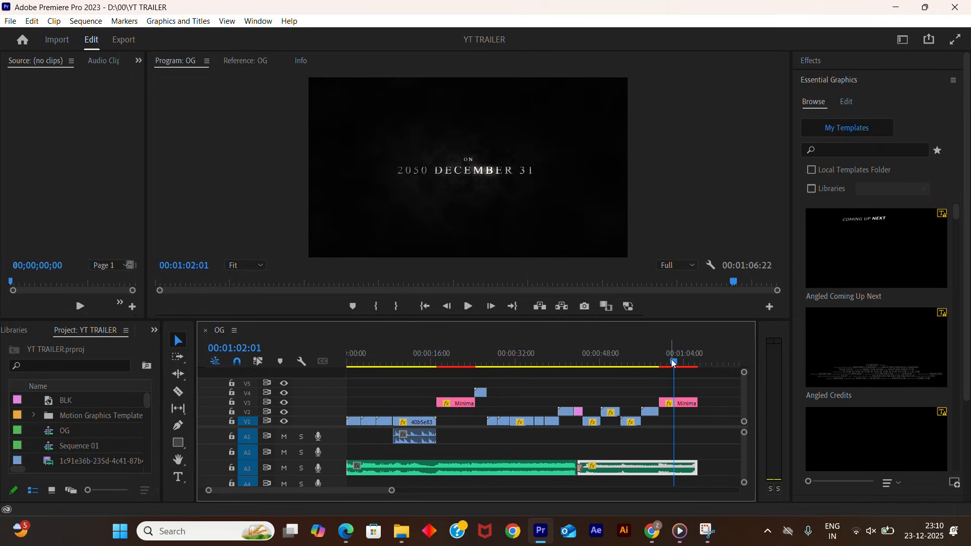
# Play the whole trailer from the start of the sequence to the closing 2050 DECEMBER 31 title
pyautogui.moveTo(642, 380); pyautogui.dragTo(565, 433)
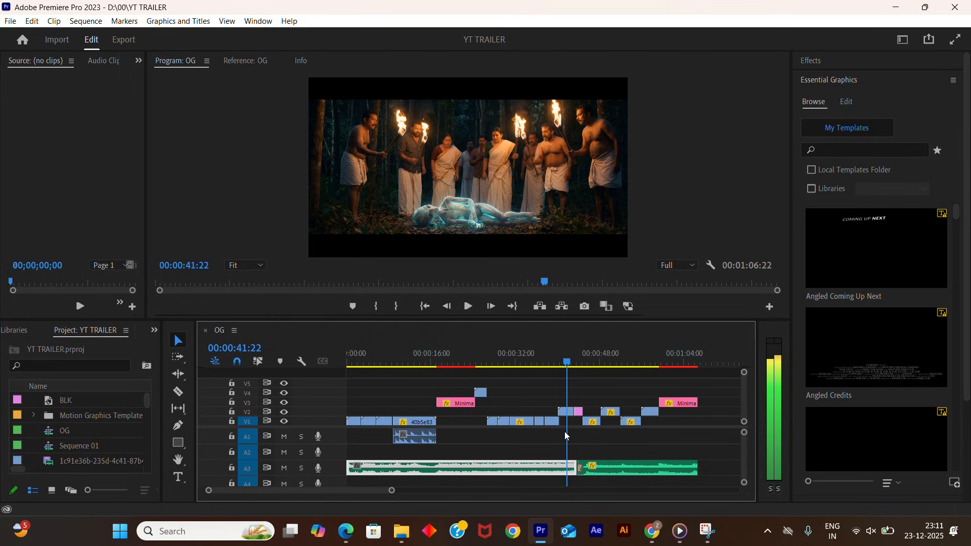
pyautogui.press('Home')
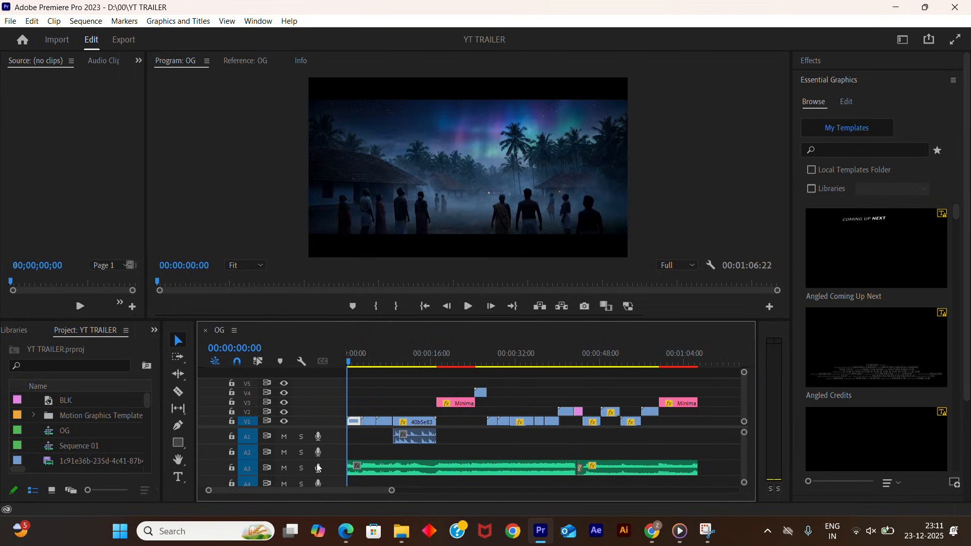
pyautogui.press('space')
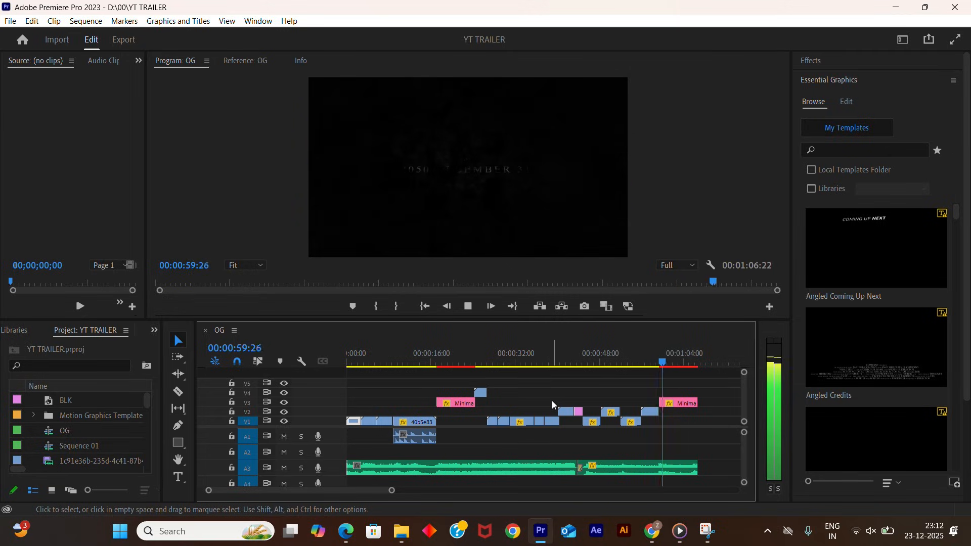
pyautogui.press('space')
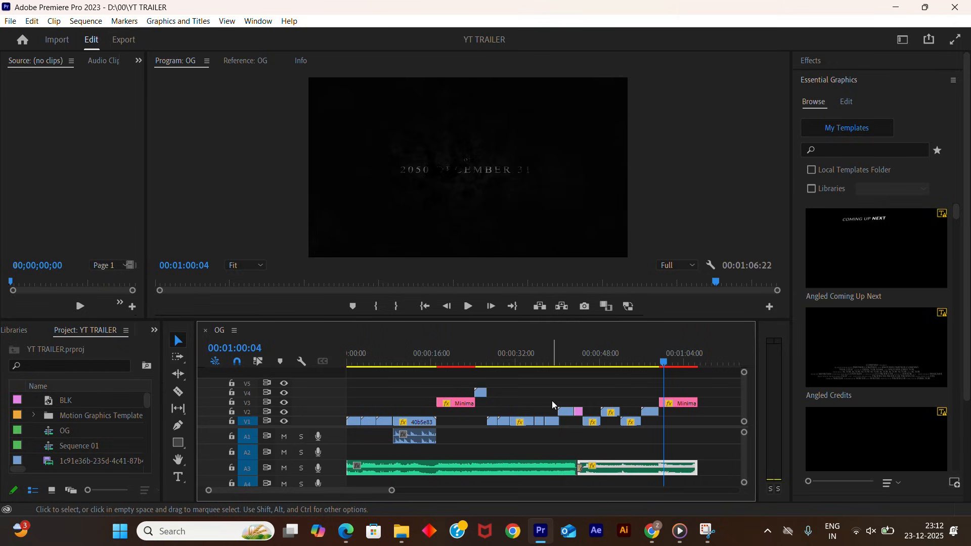